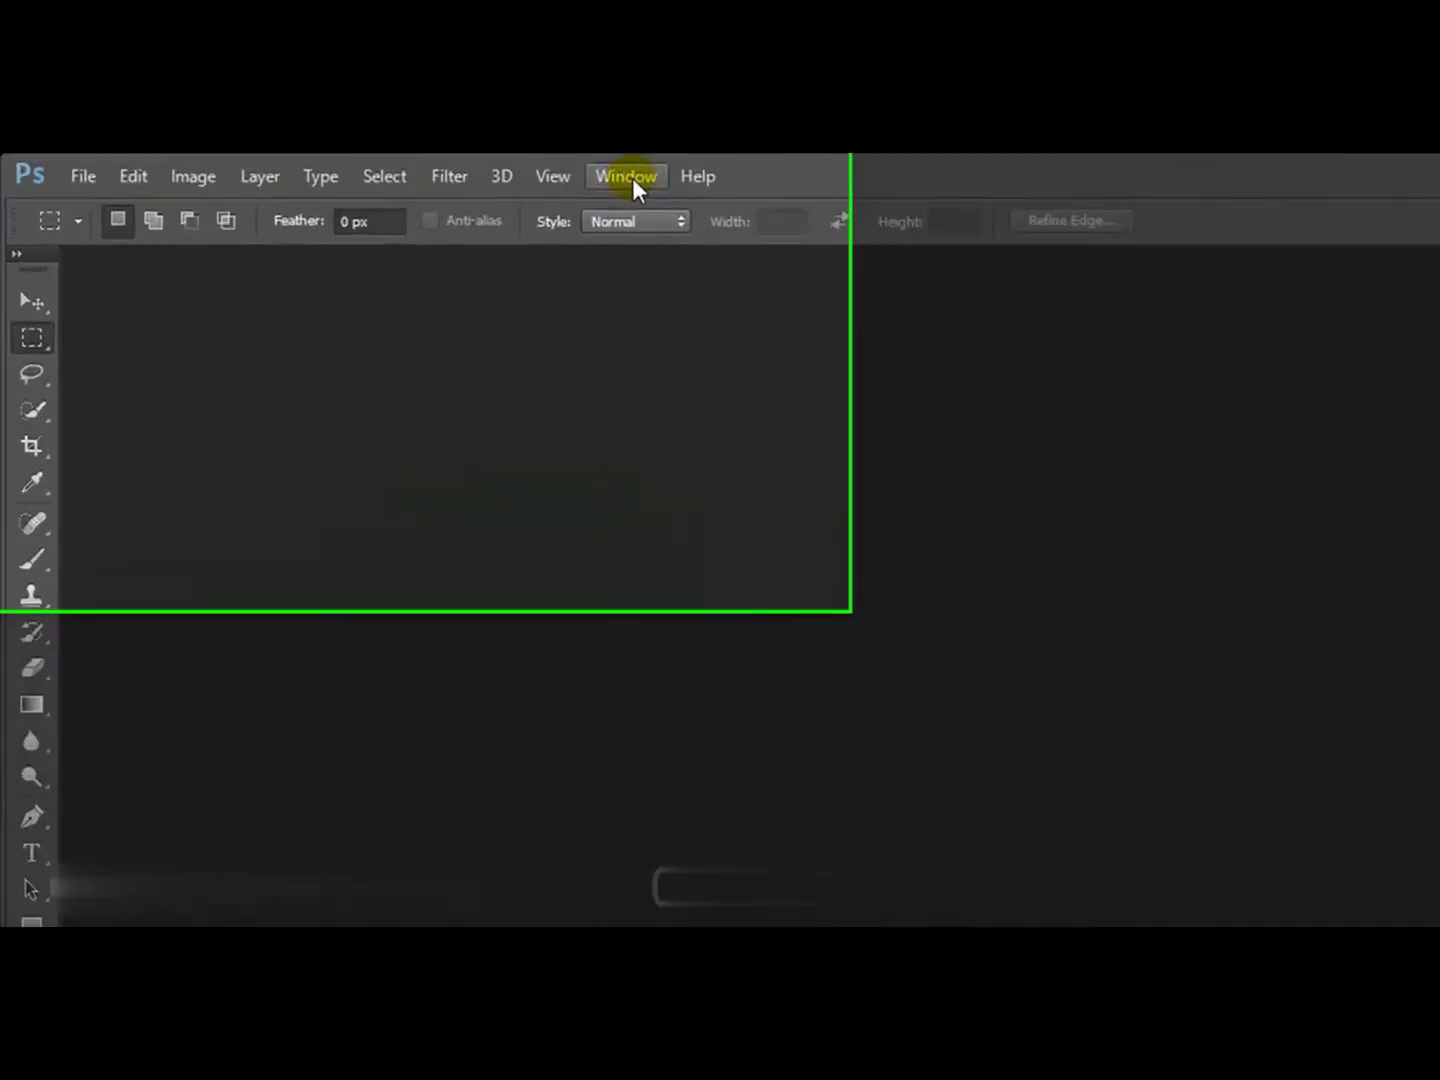
pyautogui.click(1076, 195)
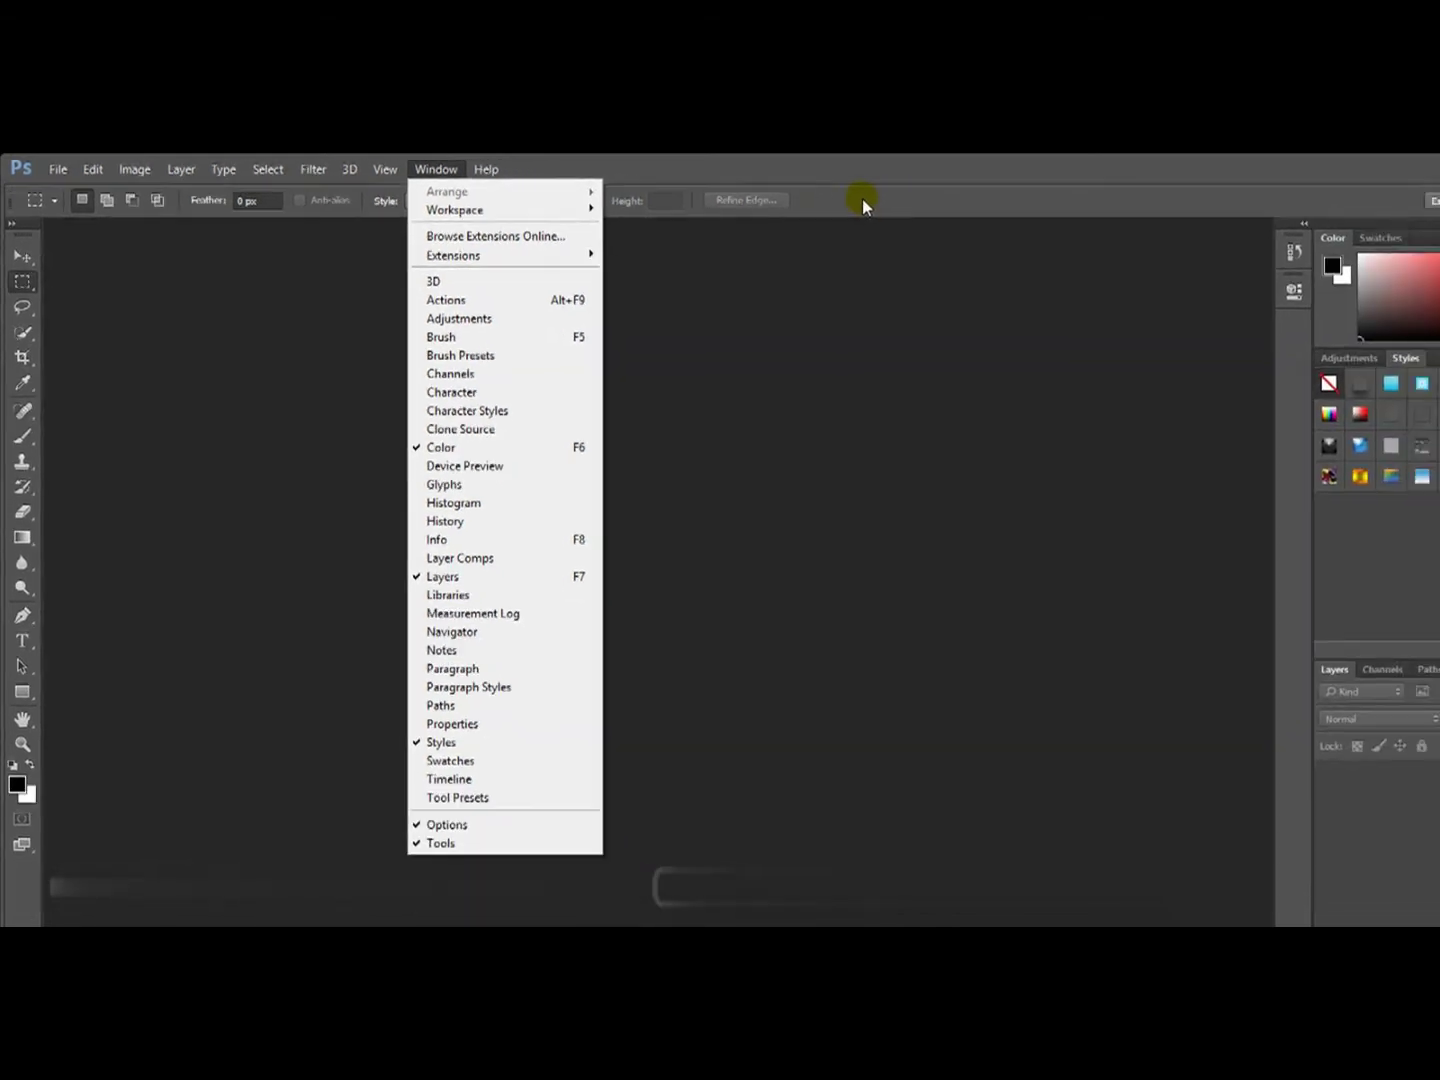
pyautogui.click(799, 197)
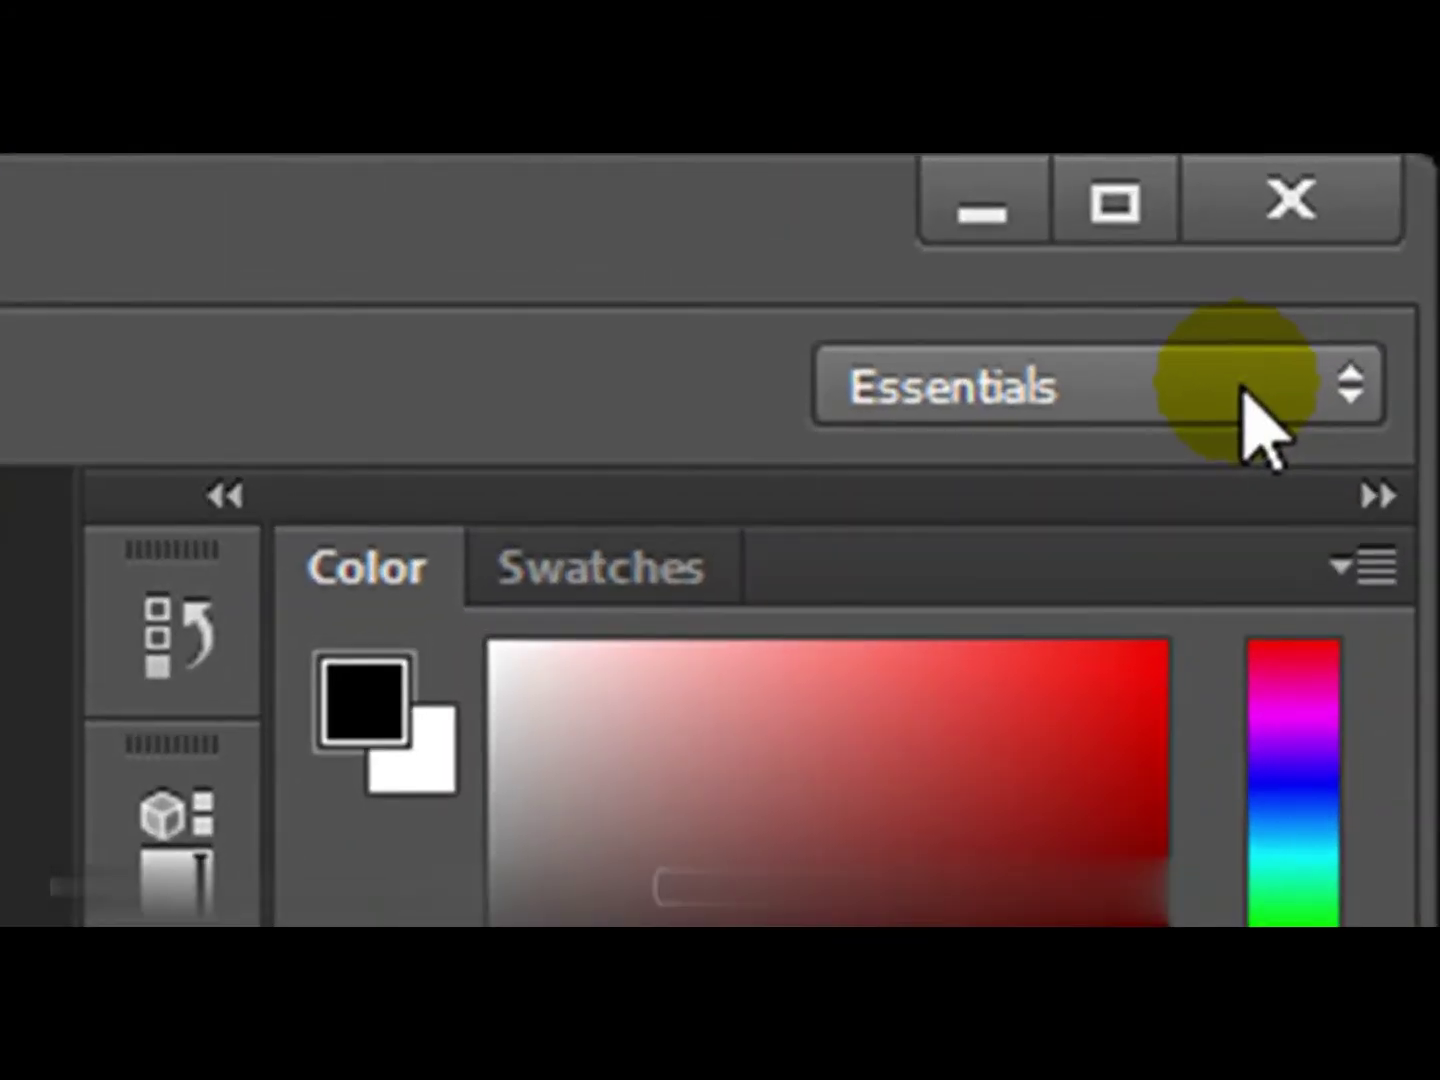
pyautogui.click(1255, 425)
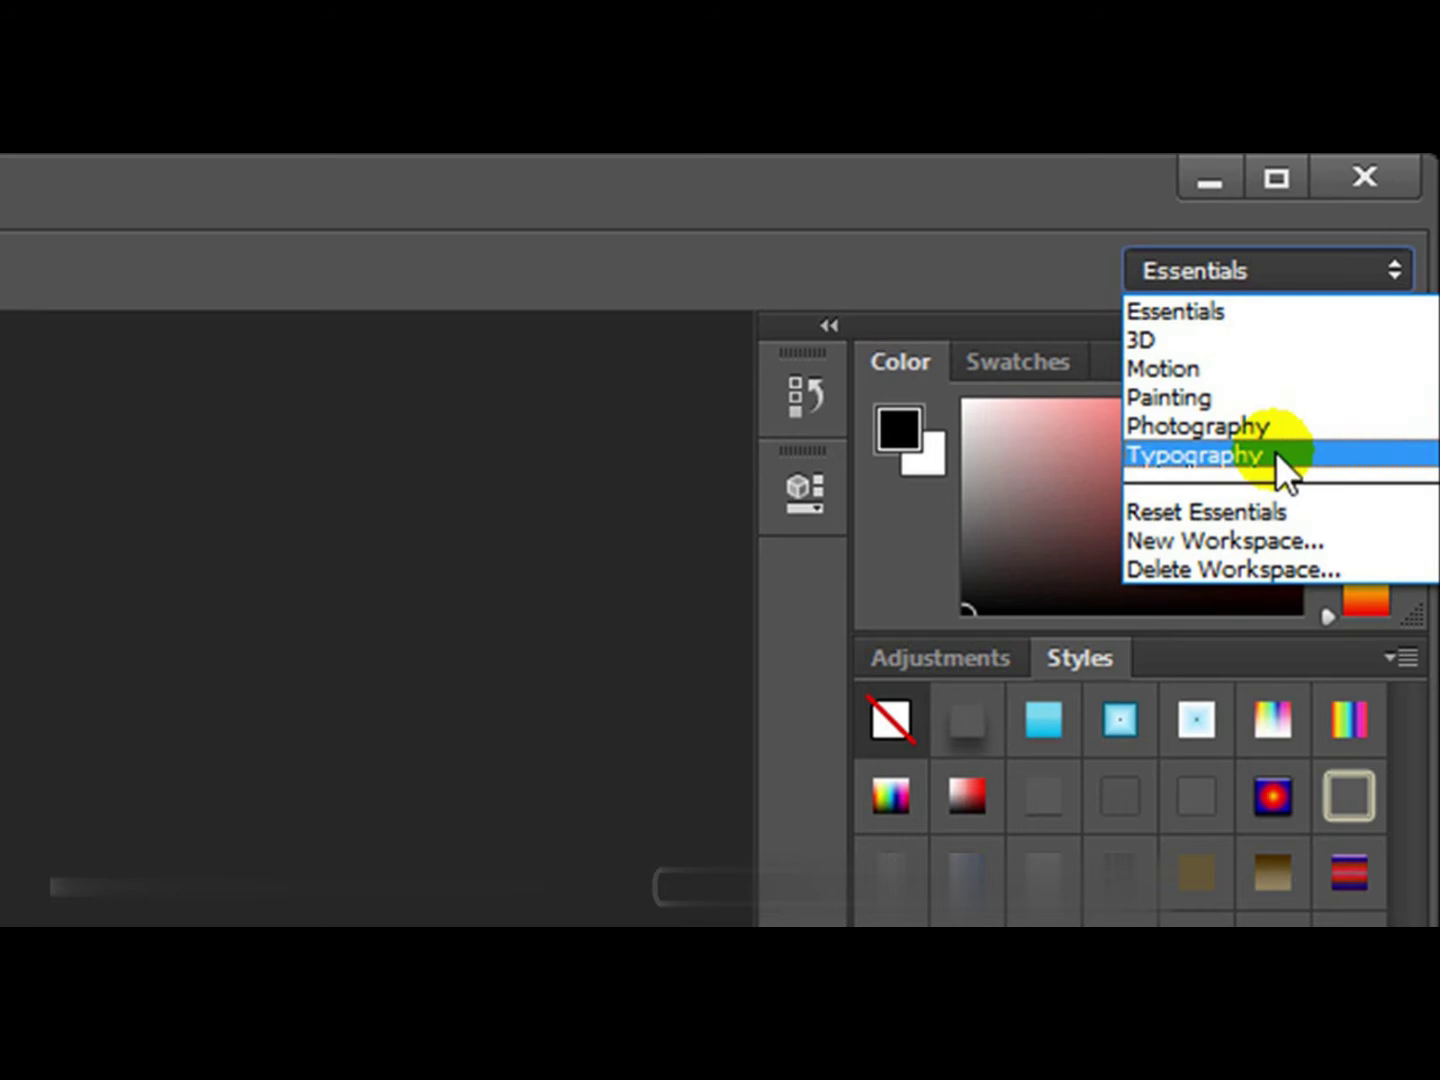
pyautogui.click(632, 242)
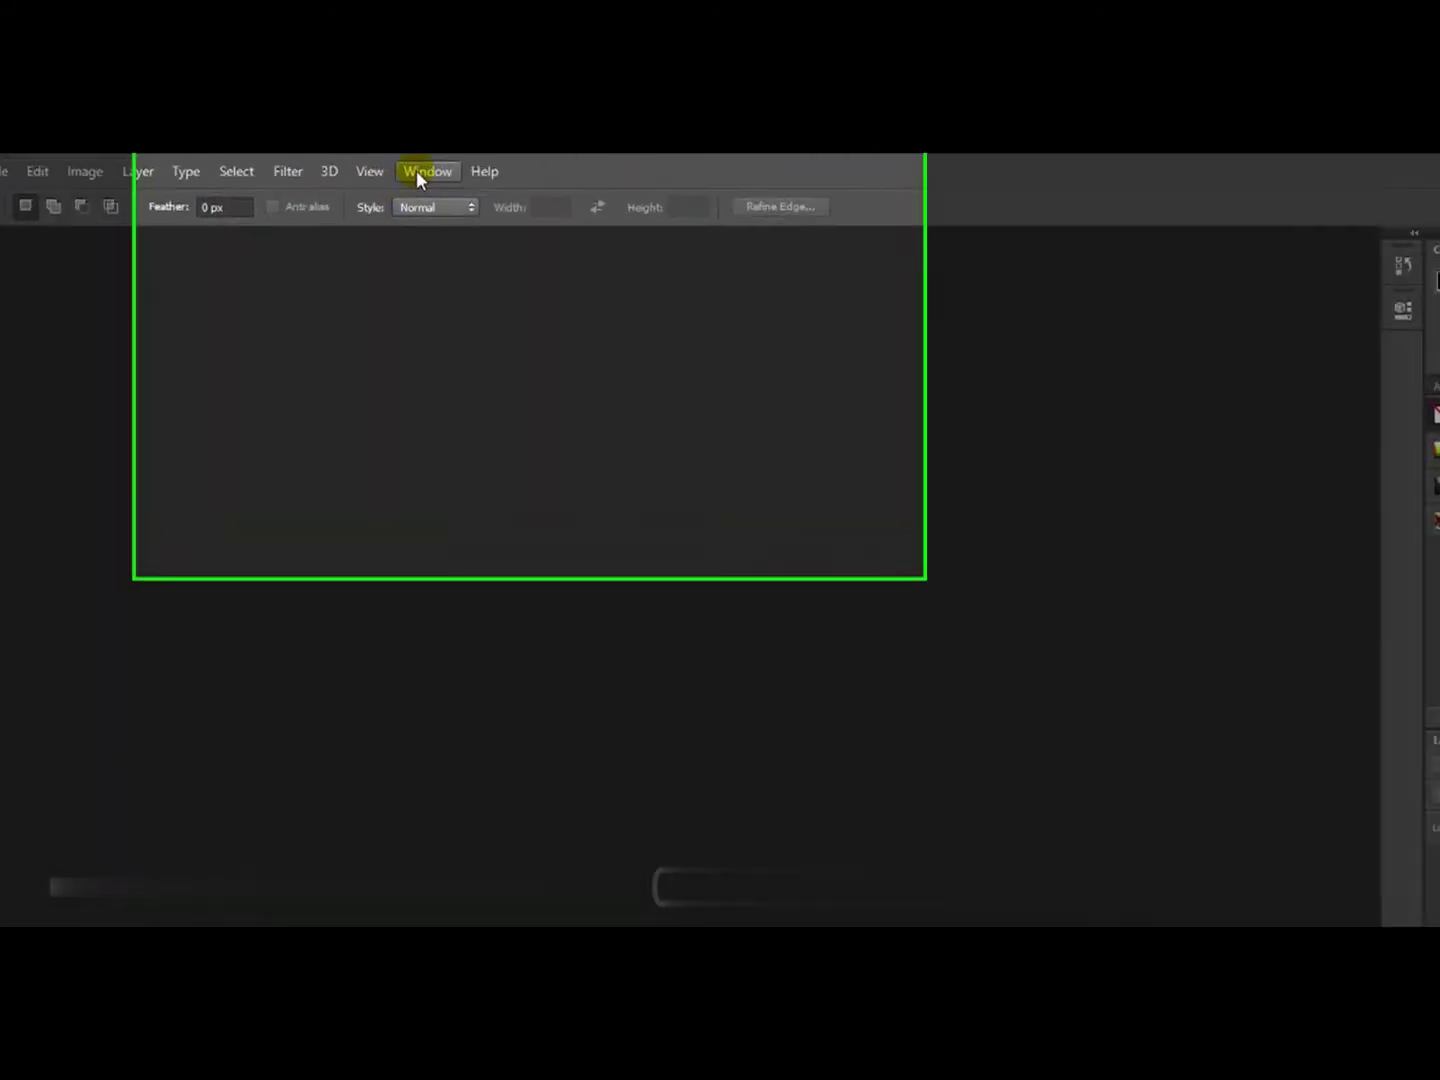
# Step: Switch from the Essentials workspace to the Painting workspace
pyautogui.click(404, 168)
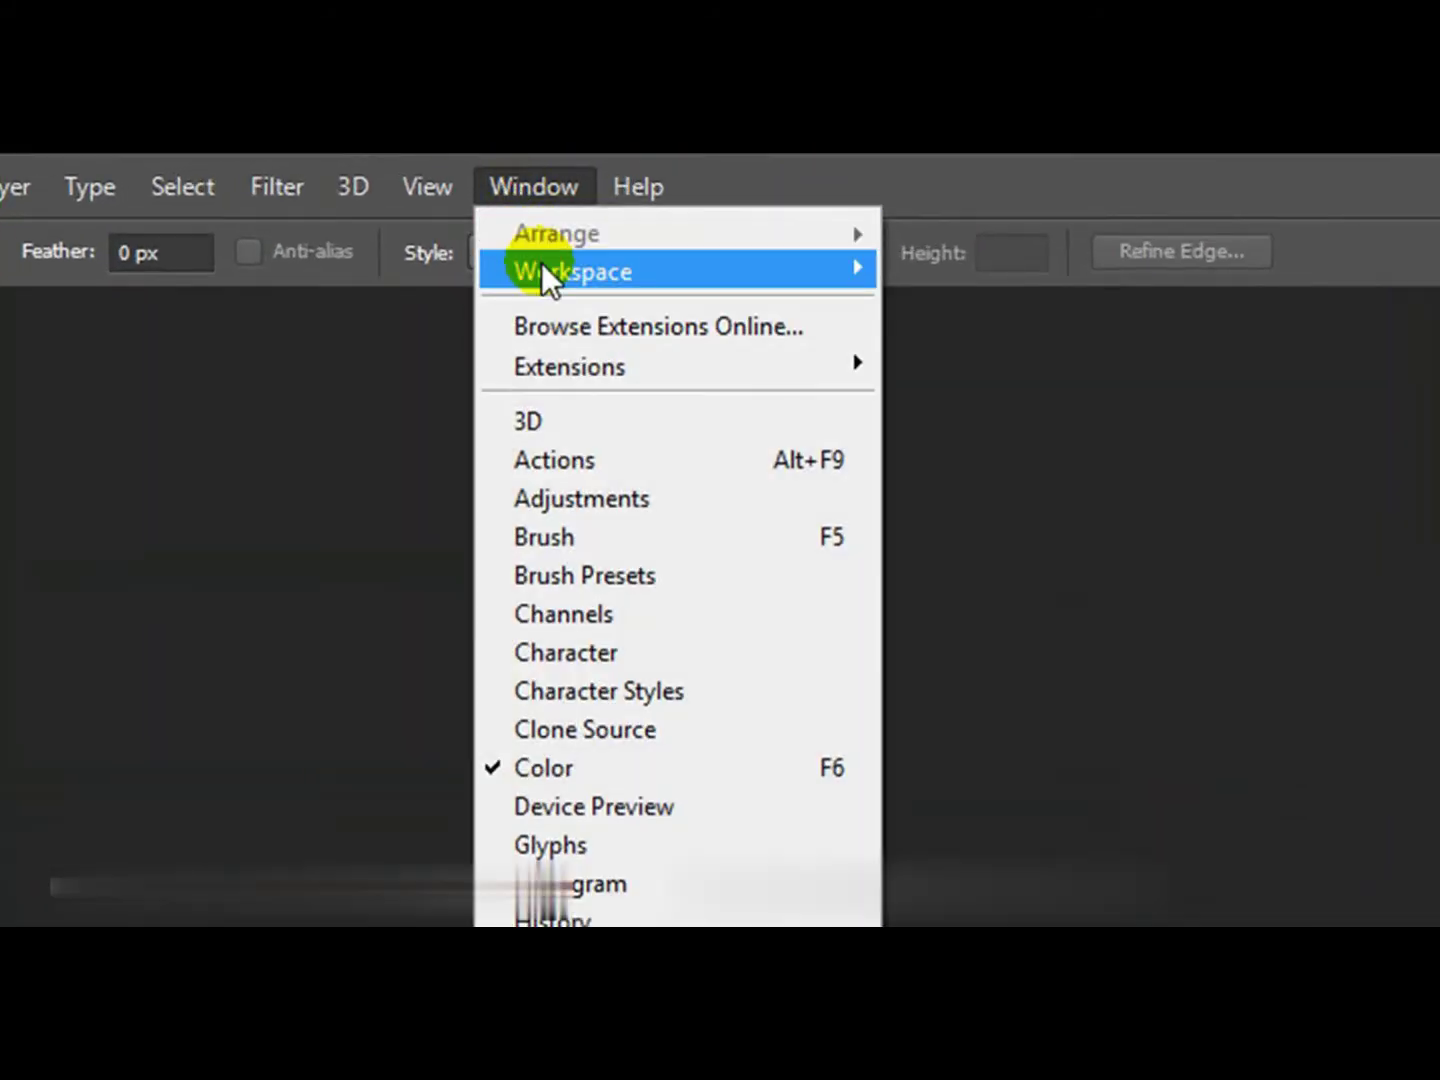
pyautogui.moveTo(654, 266)
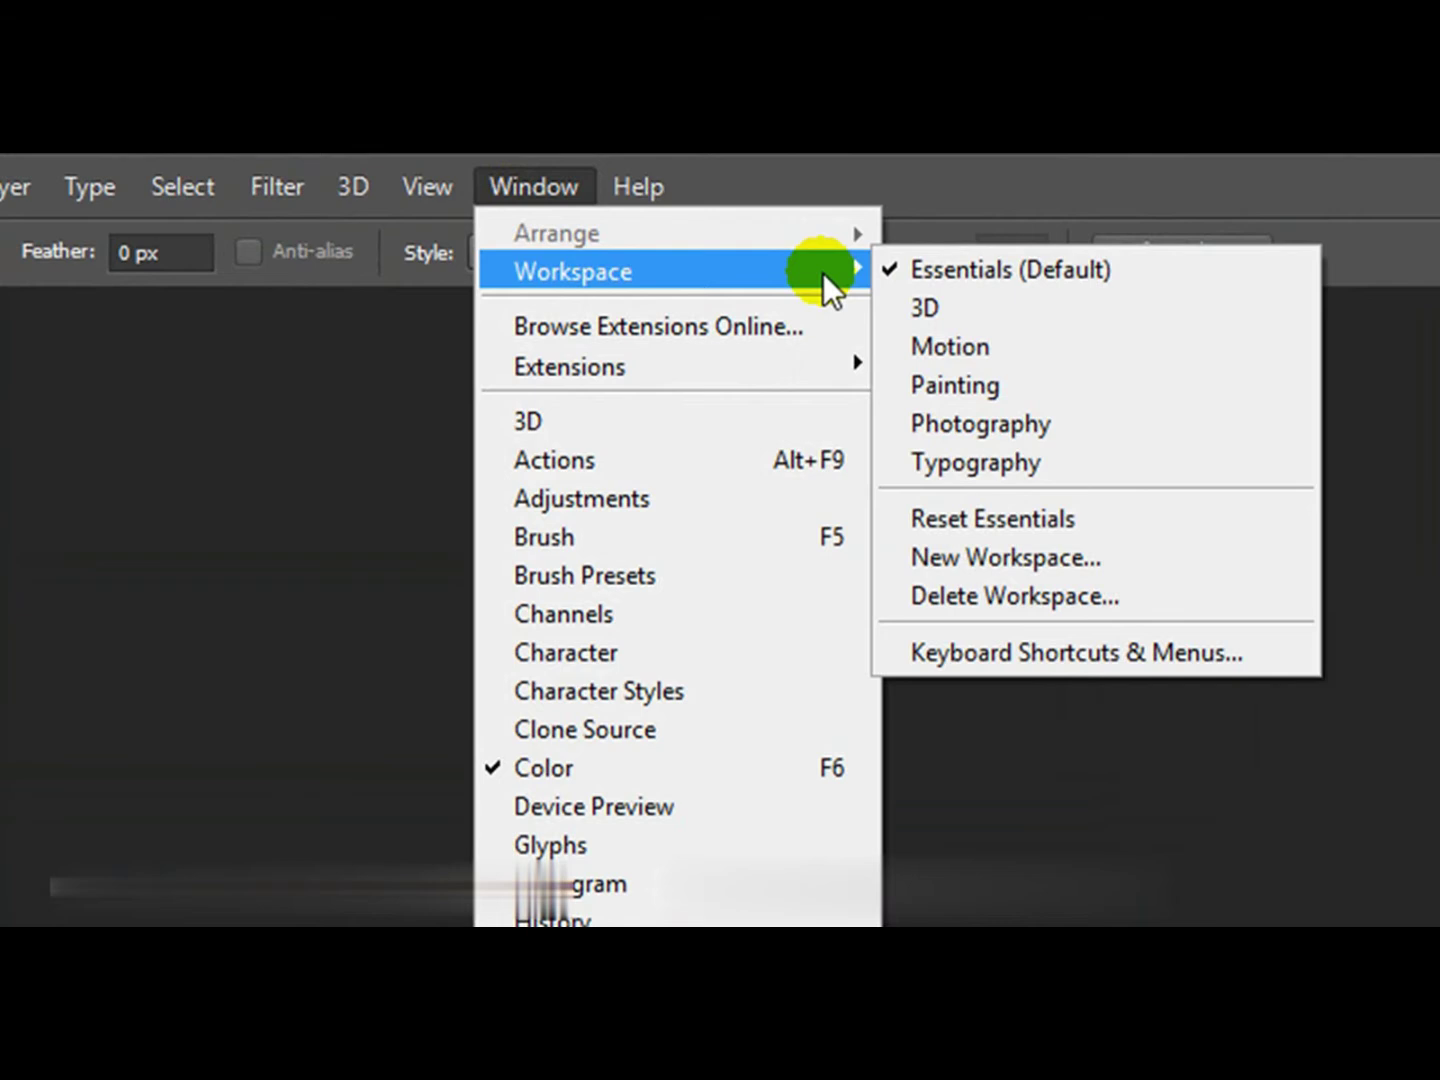
pyautogui.click(1002, 383)
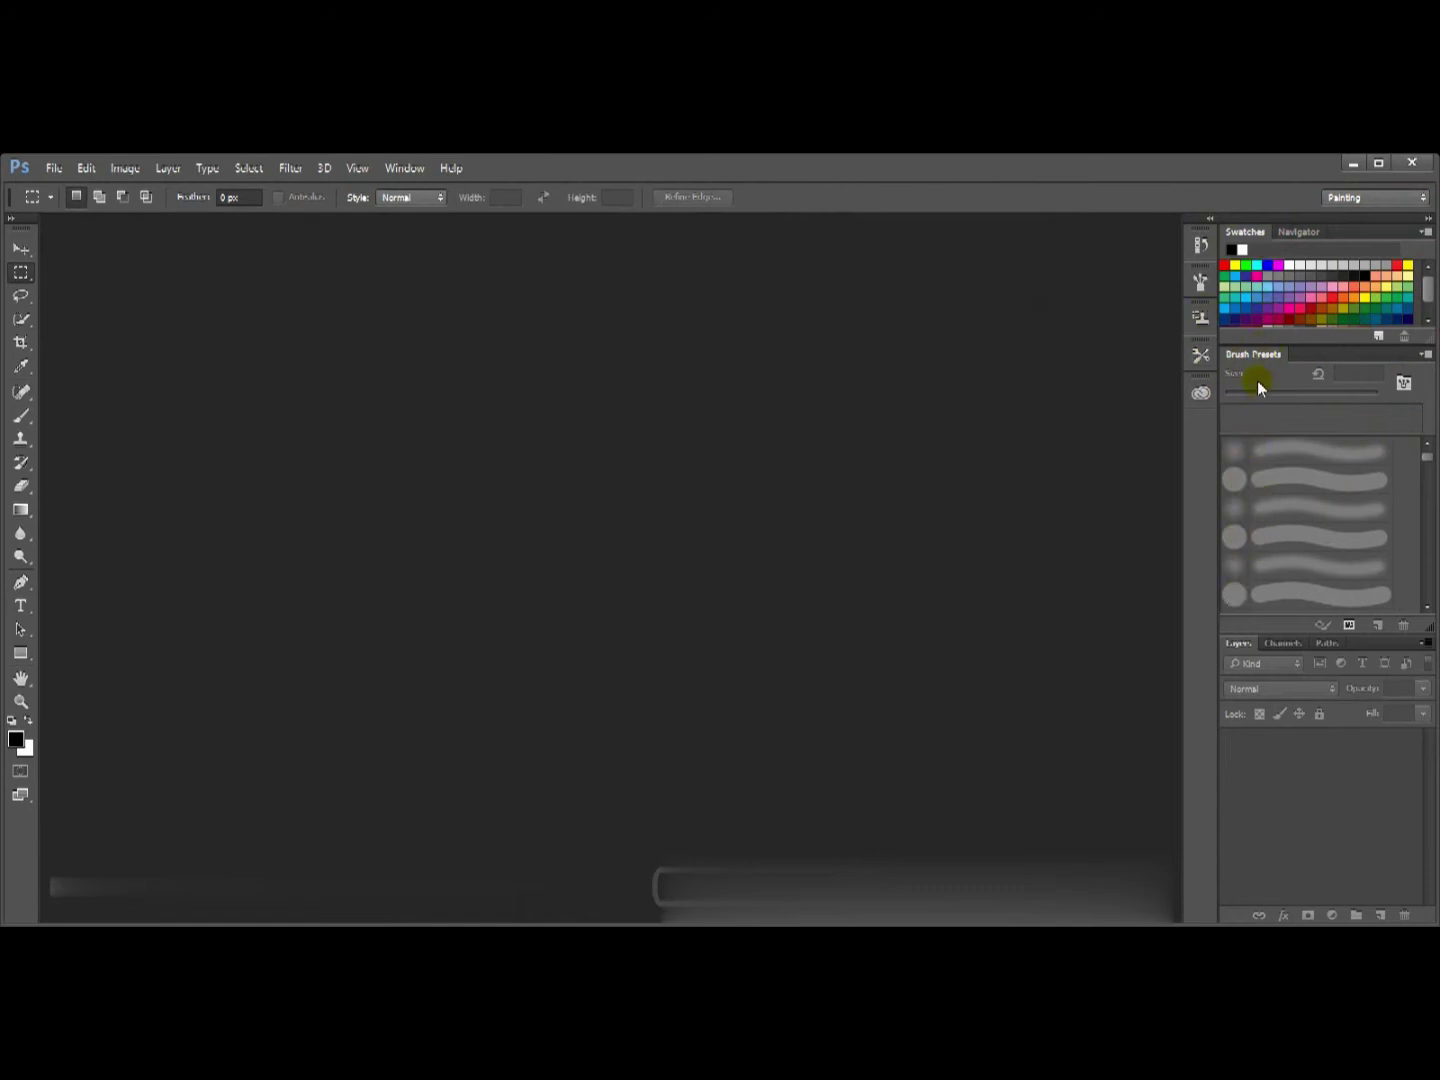
# Step: Switch to the Typography workspace and return to the Essentials workspace
pyautogui.click(1375, 199)
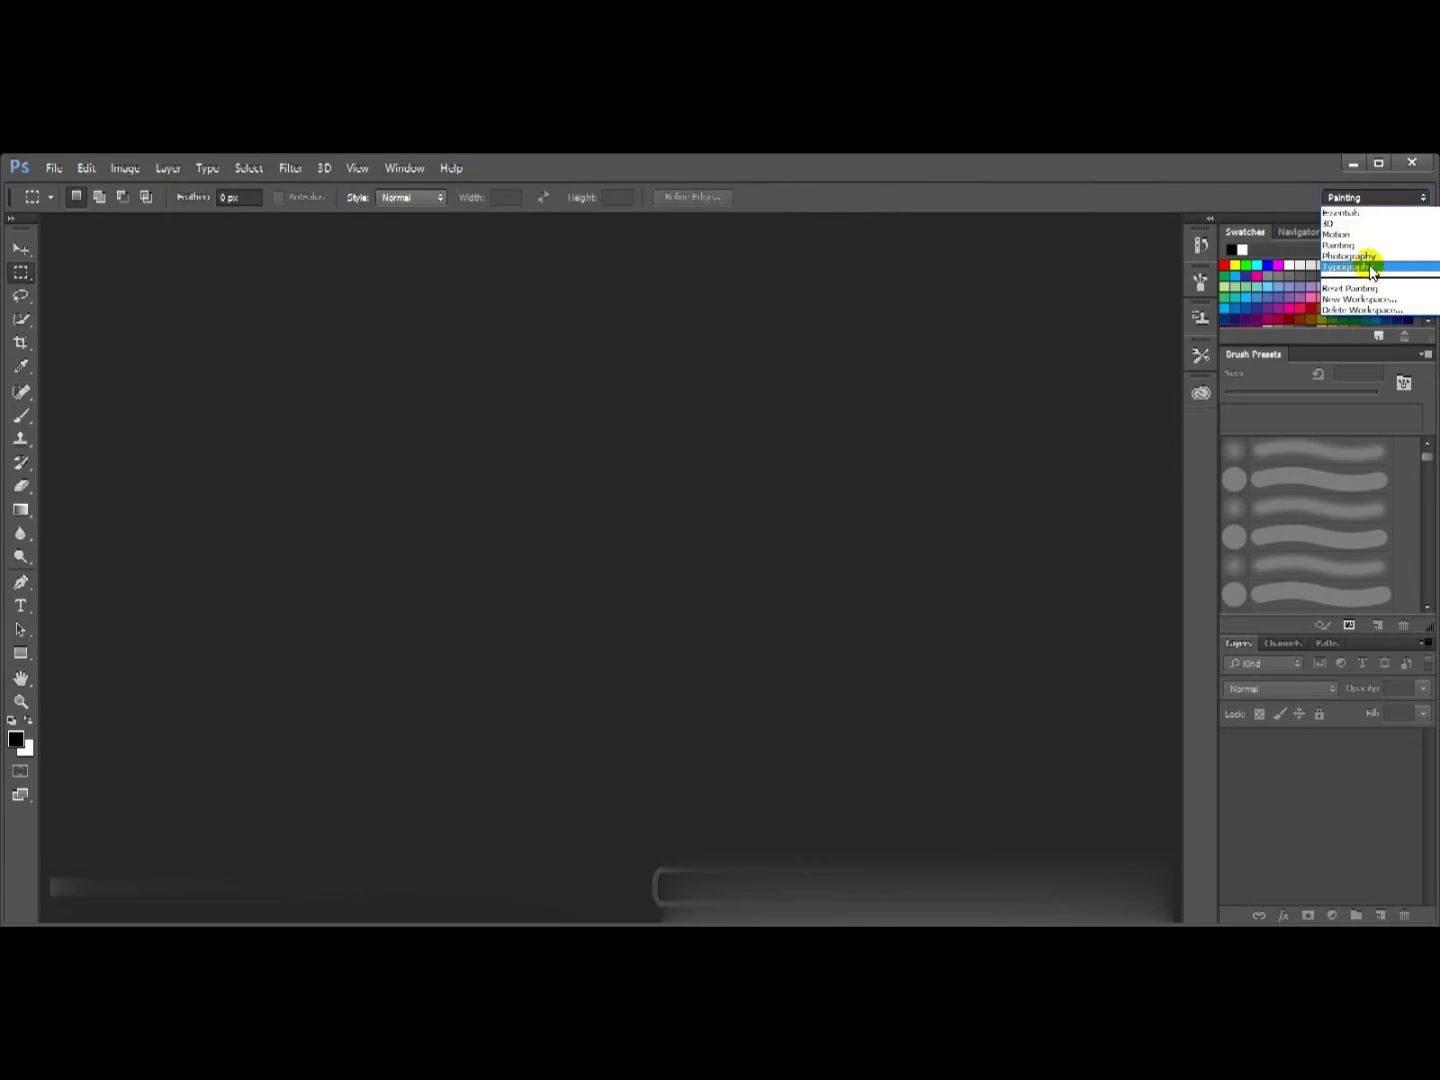
pyautogui.click(1373, 267)
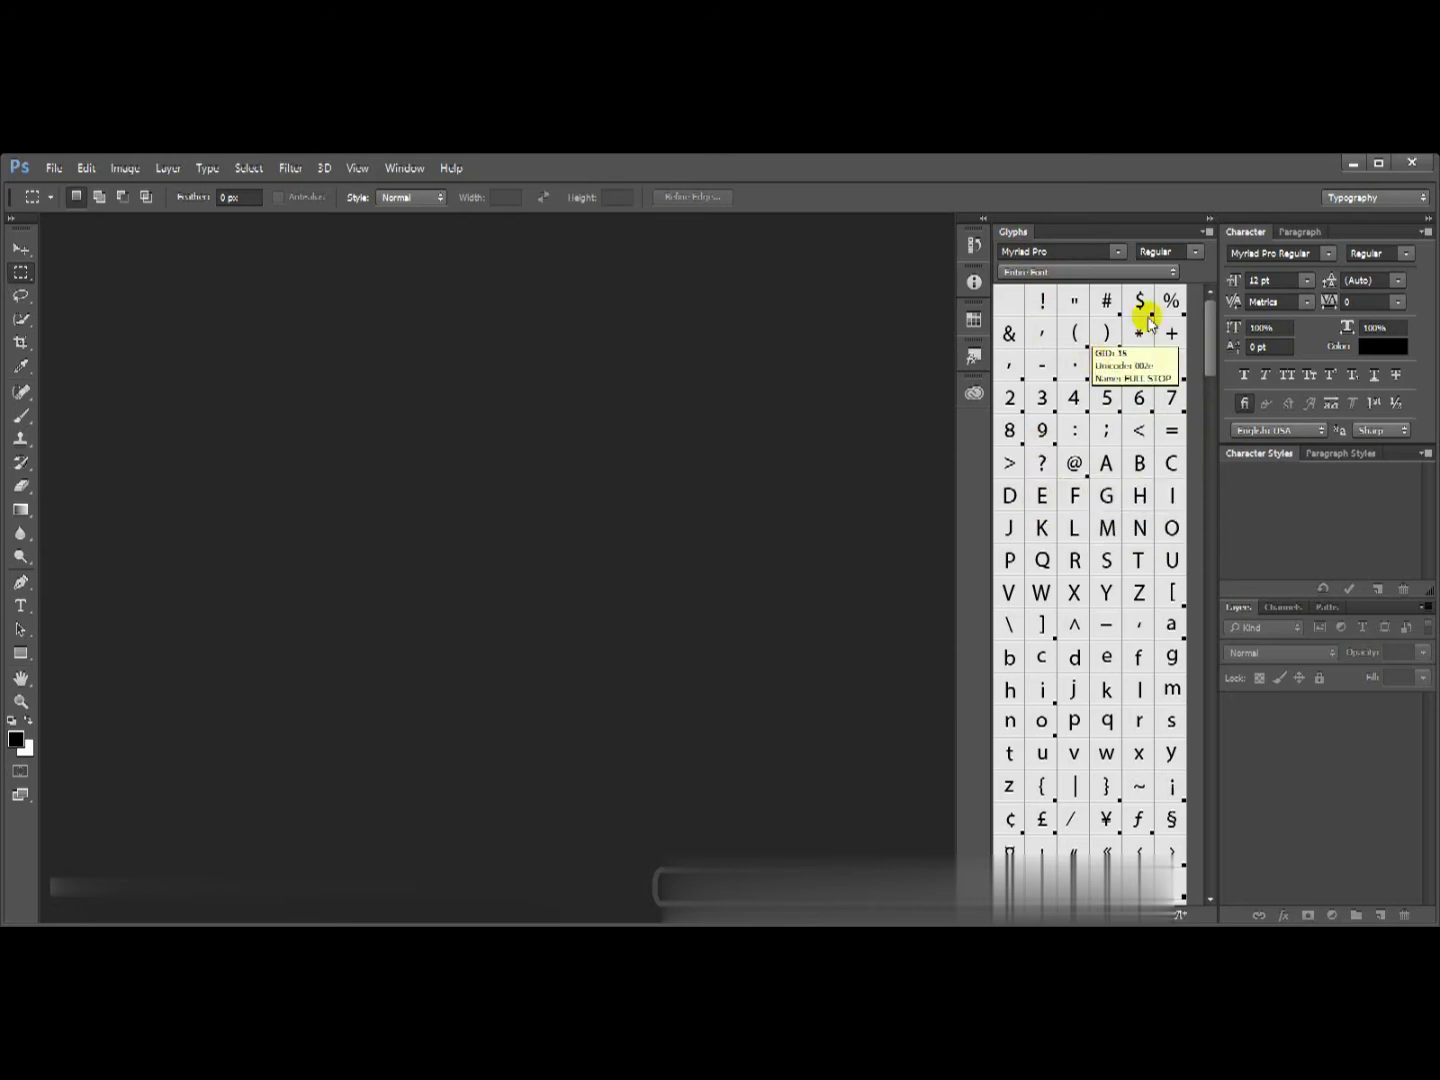
pyautogui.click(1370, 200)
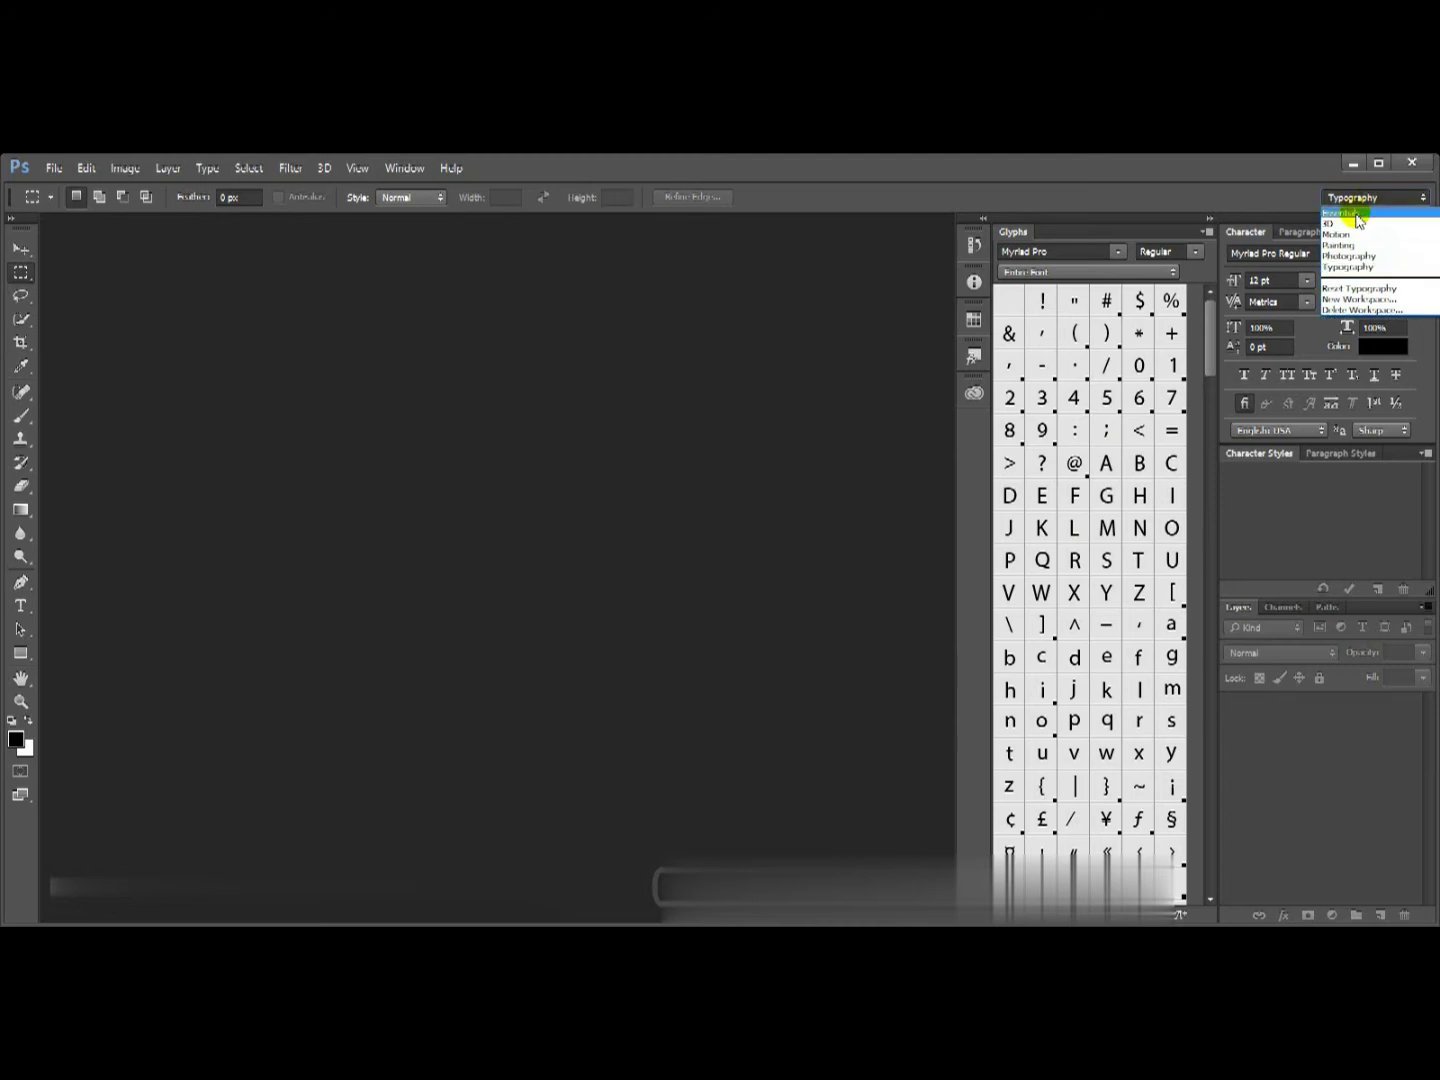
pyautogui.click(1354, 214)
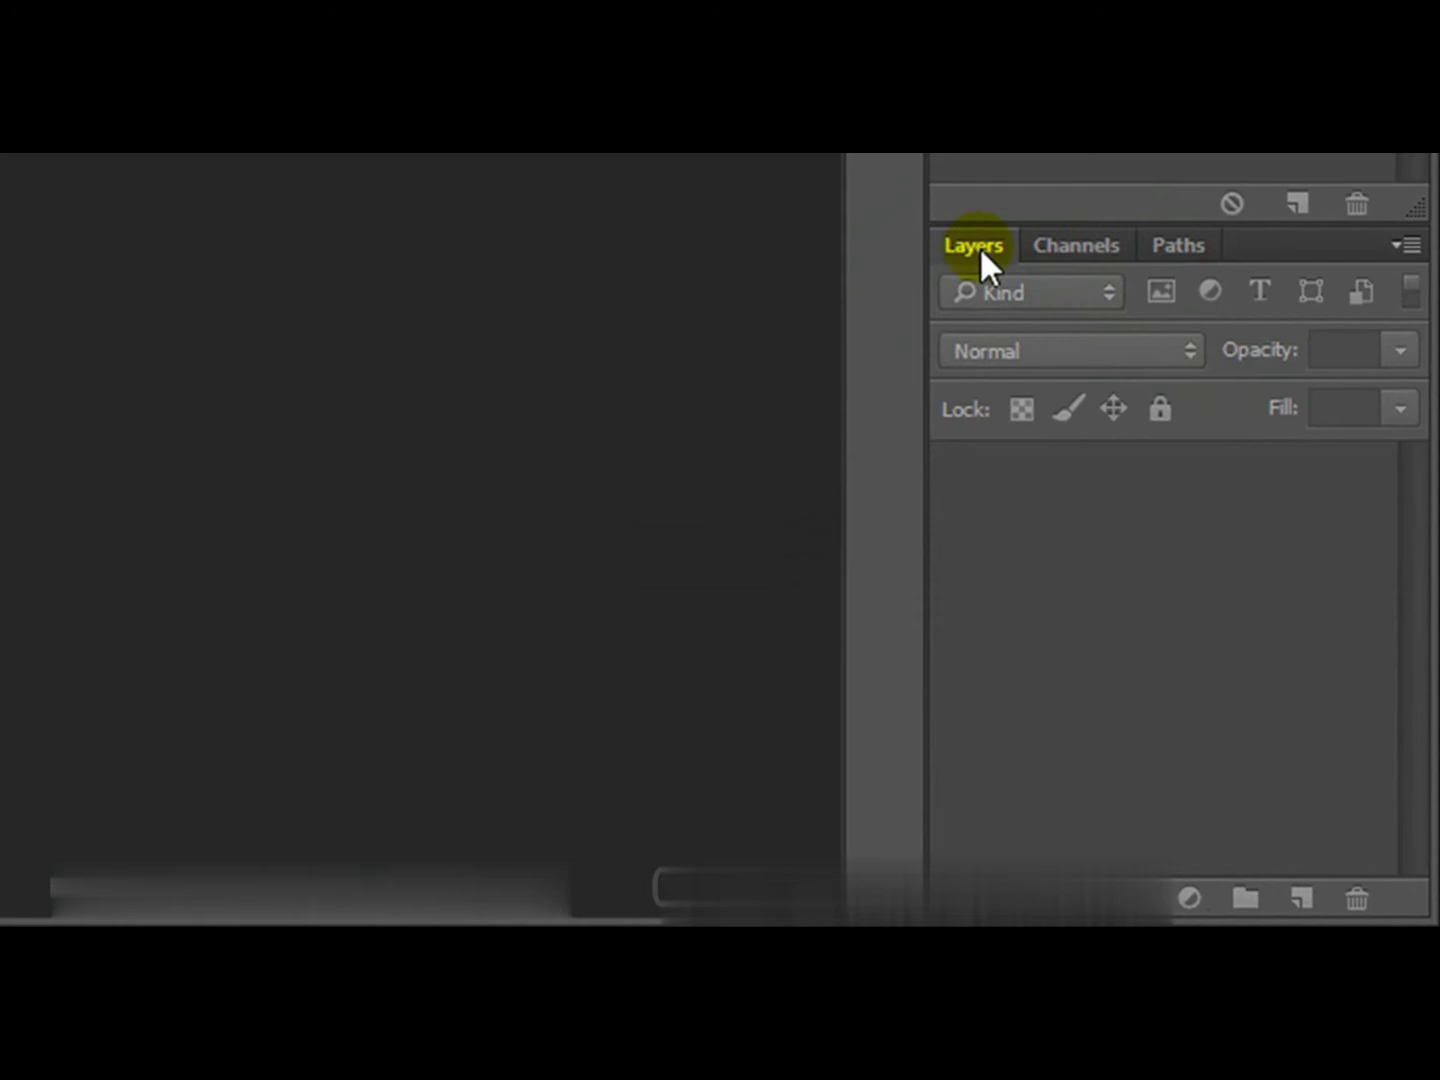
# Step: Detach the Layers panel from its Channels and Paths group and dock it as a new column beside the Tools panel
pyautogui.moveTo(979, 247); pyautogui.dragTo(833, 238)
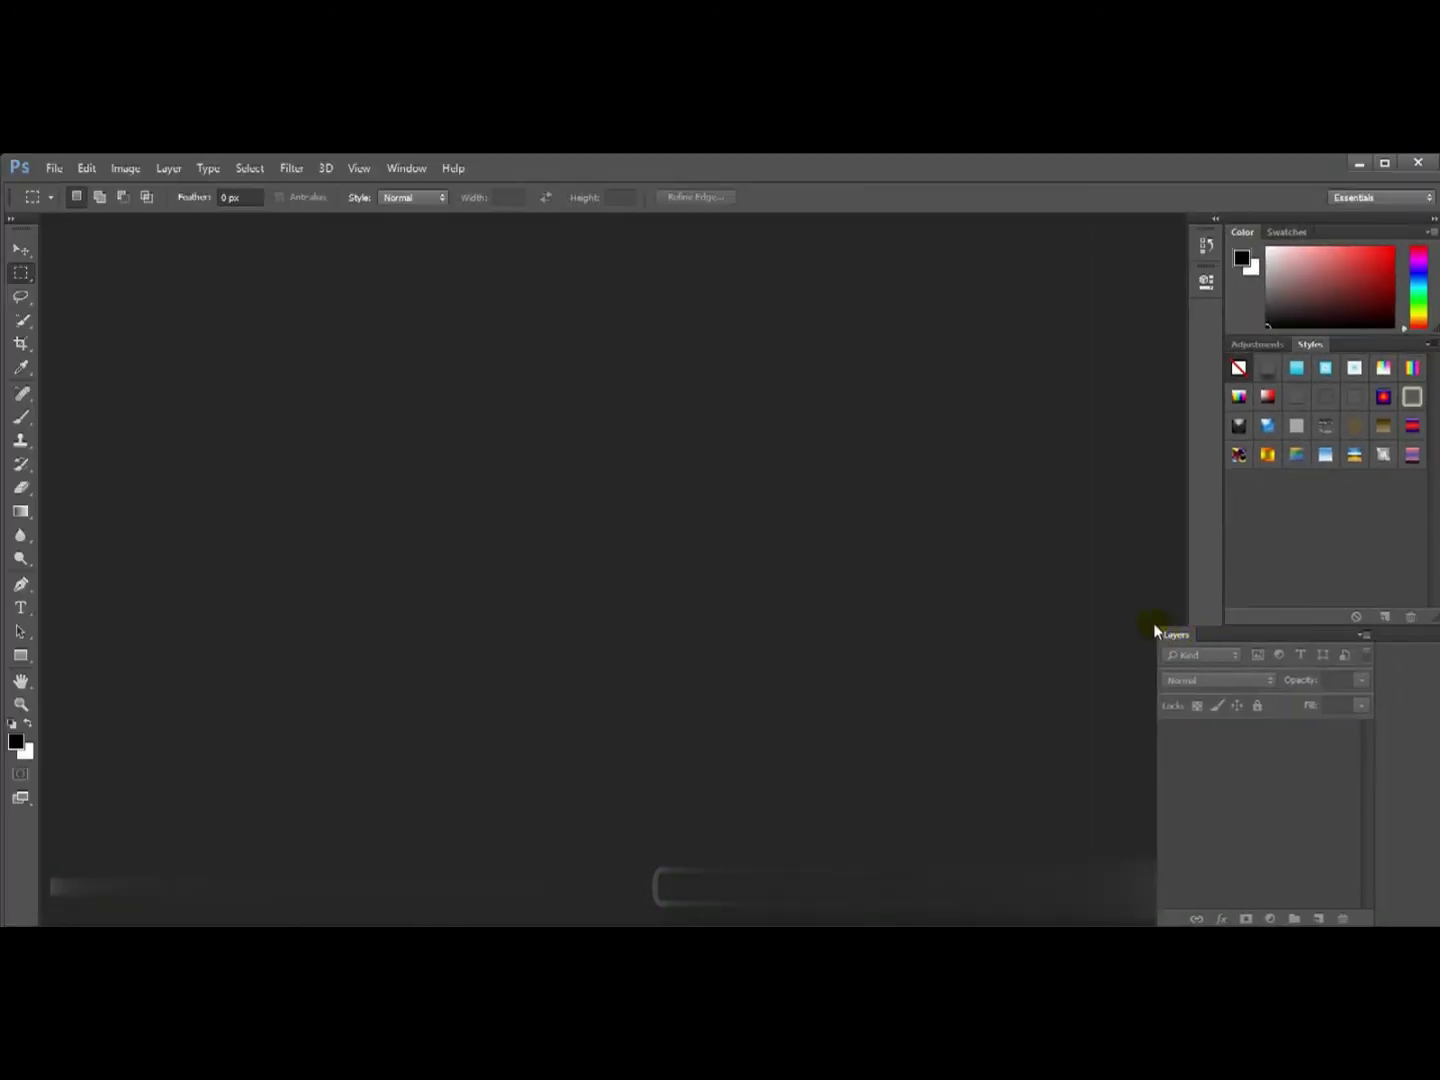
pyautogui.moveTo(1156, 632); pyautogui.dragTo(699, 463)
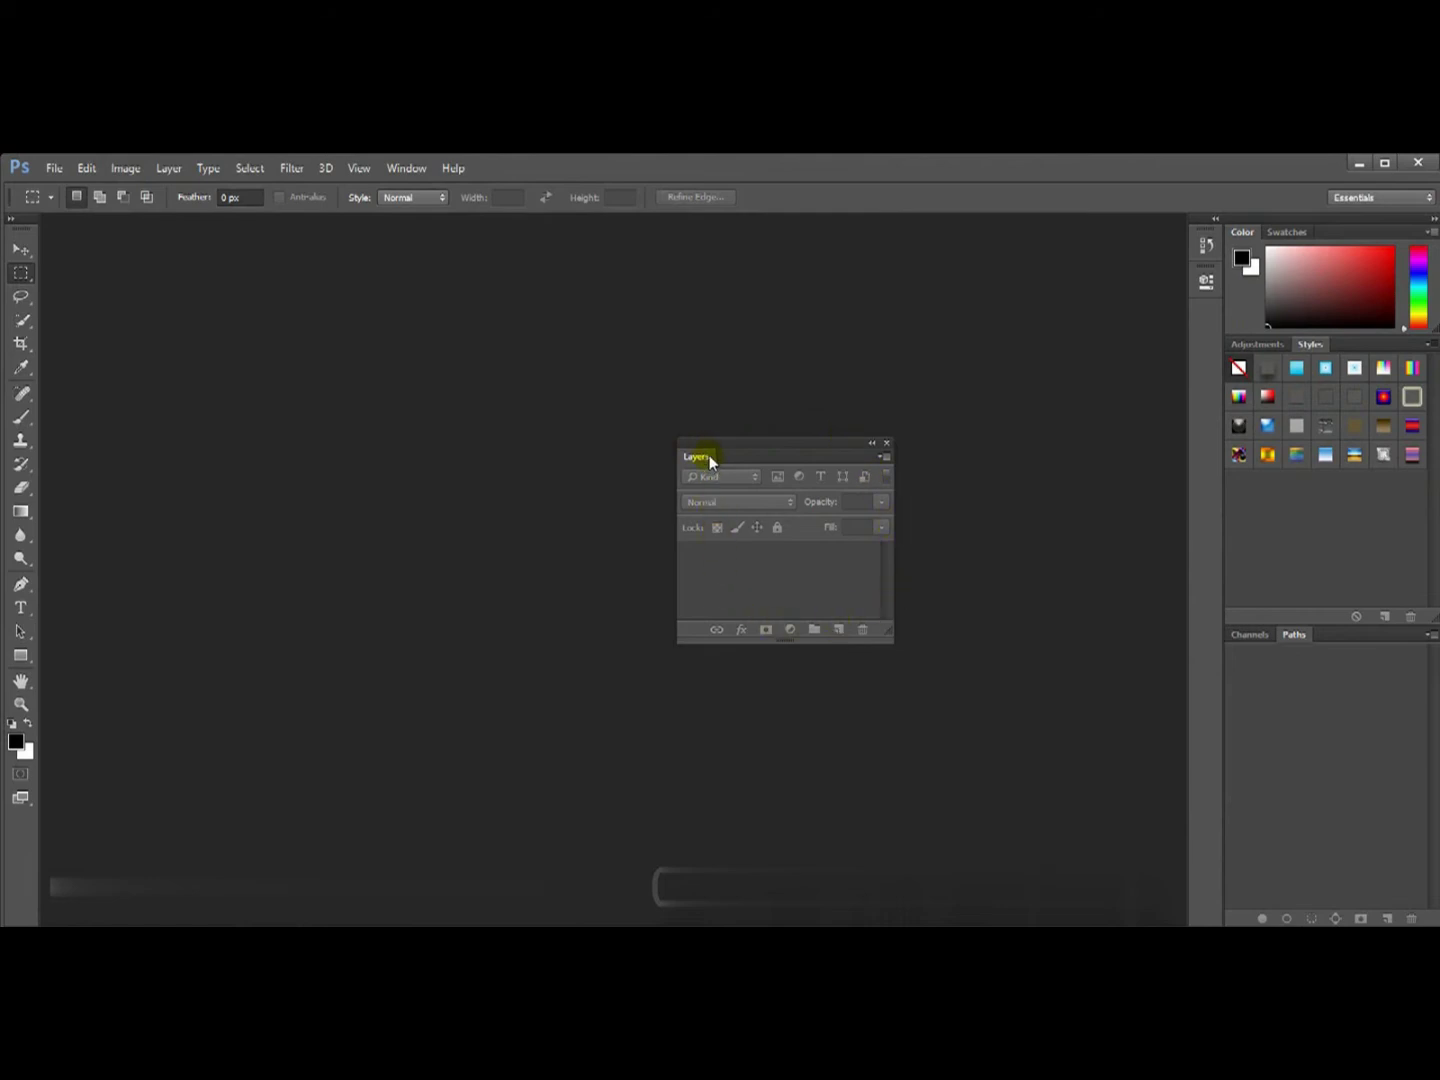
pyautogui.moveTo(707, 454); pyautogui.dragTo(104, 714)
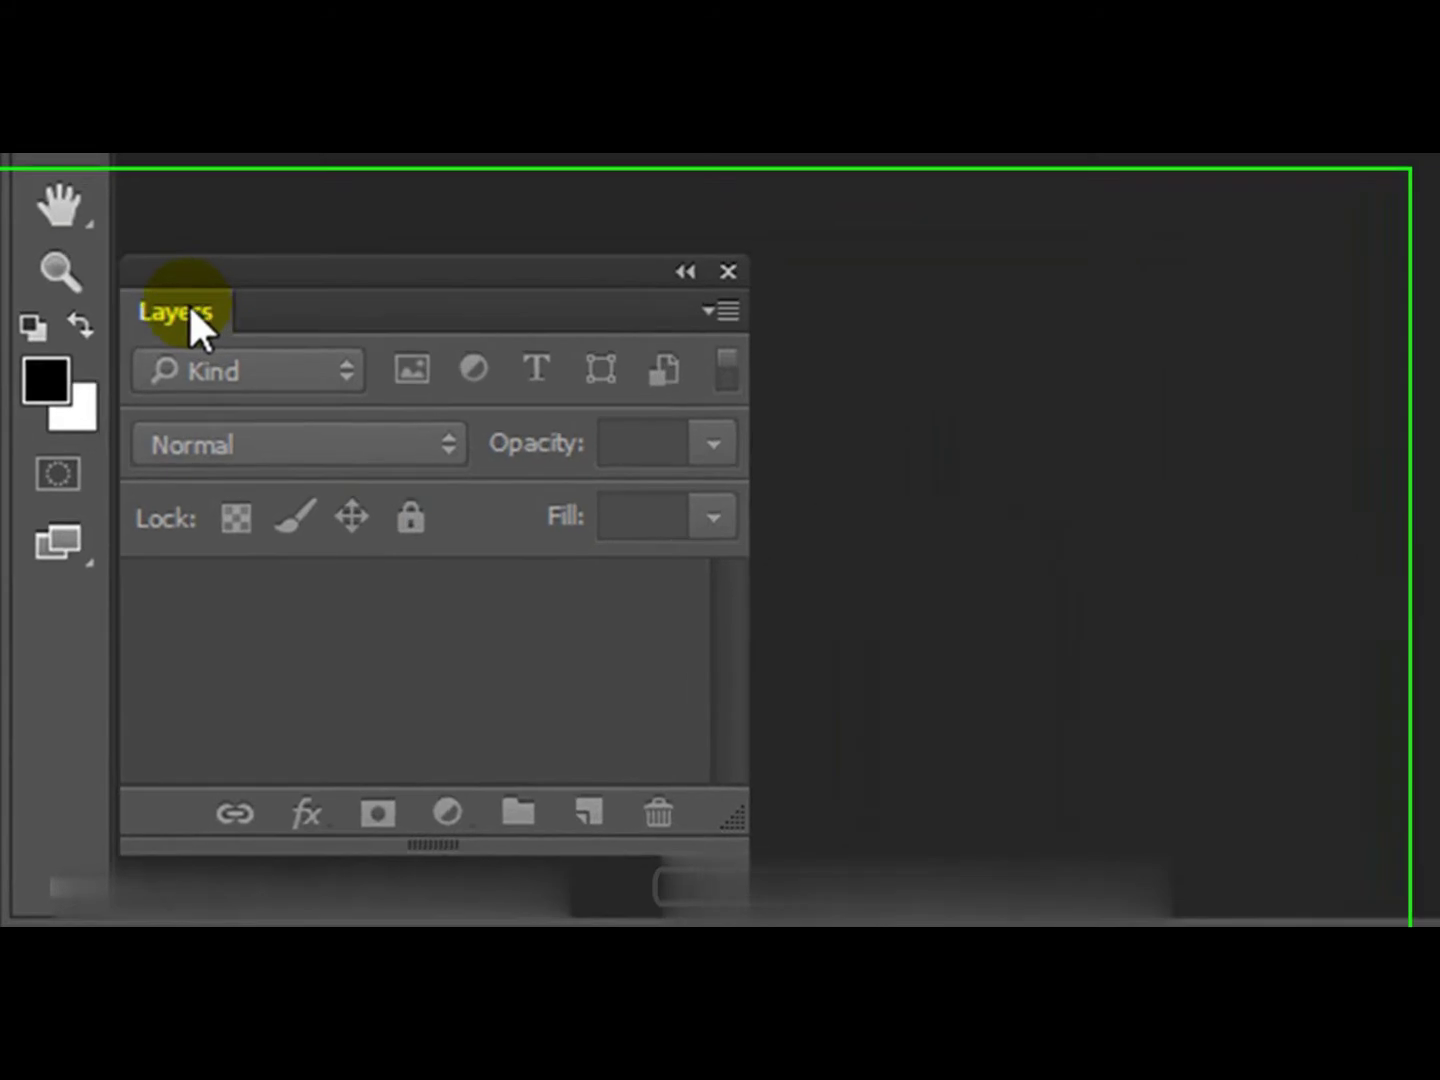
pyautogui.moveTo(182, 290); pyautogui.dragTo(159, 297)
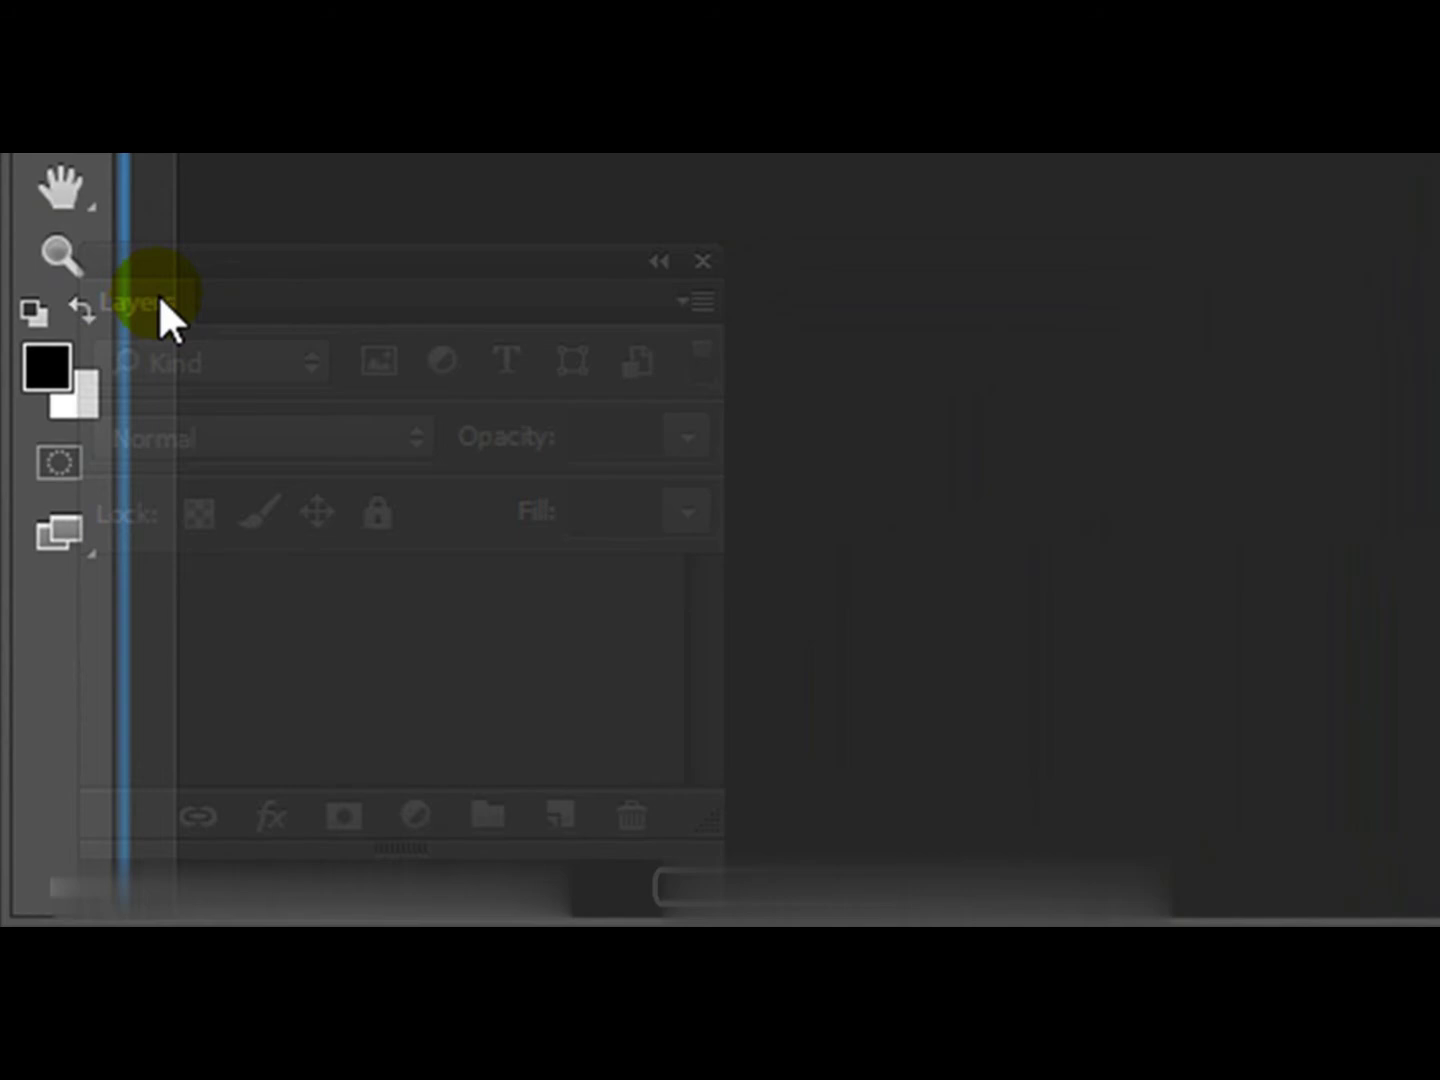
pyautogui.moveTo(157, 294)
pyautogui.mouseDown()
pyautogui.moveTo(149, 304)
pyautogui.moveTo(164, 289)
pyautogui.mouseUp()
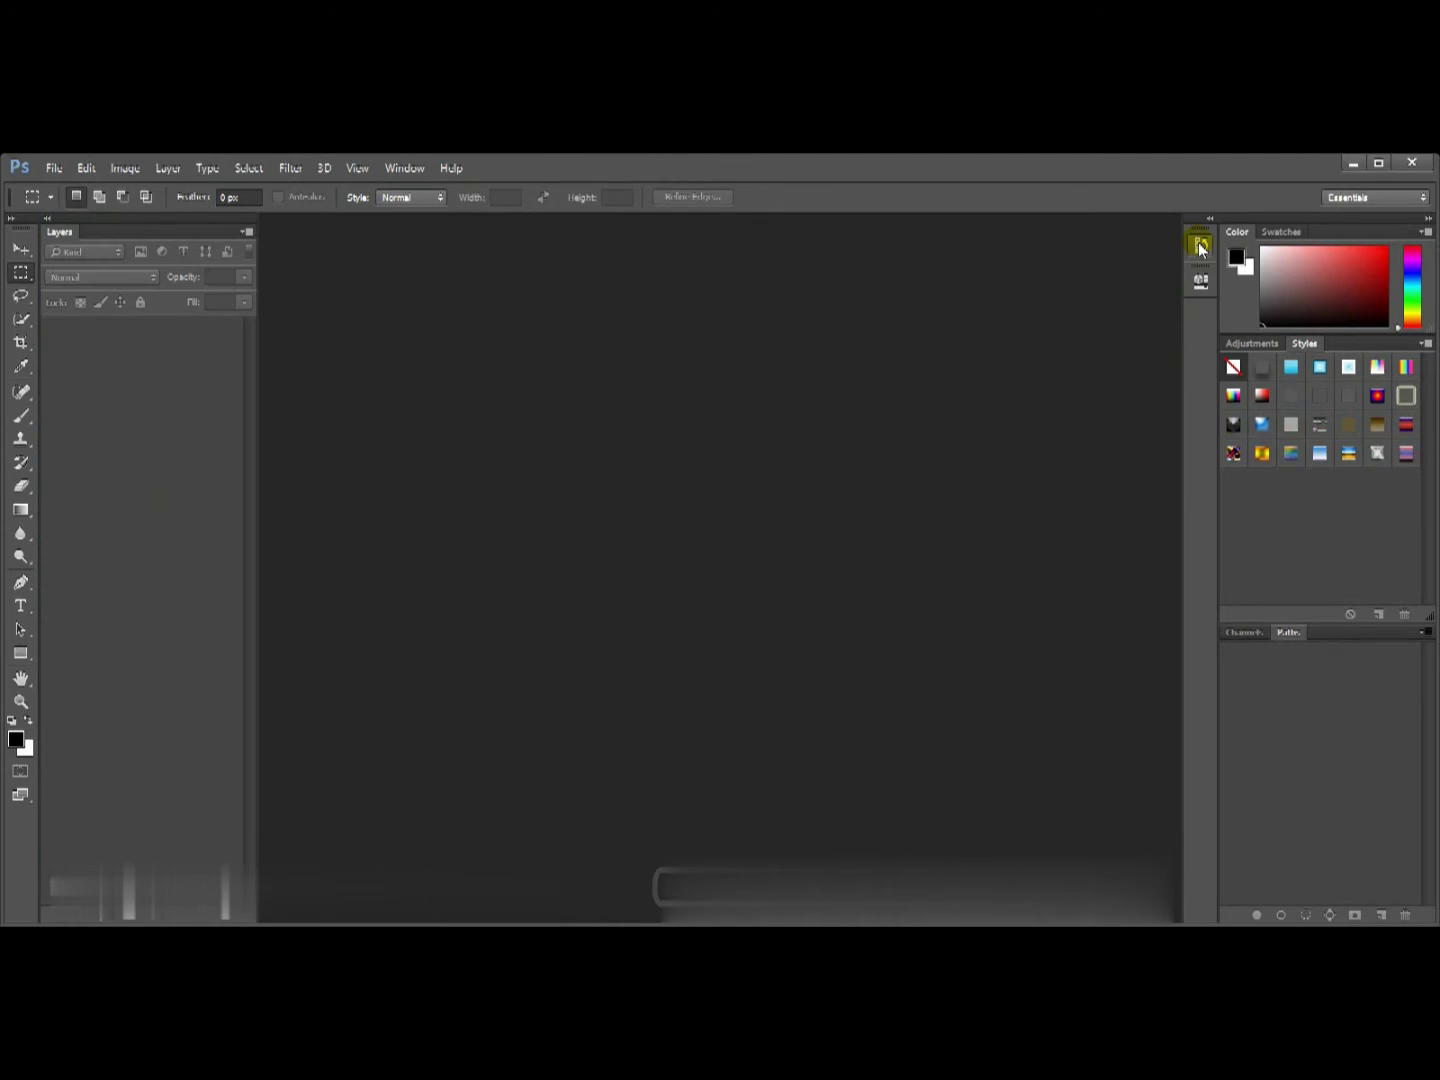
# Step: Group the History panel with the docked Layers panel and leave Layers as the visible one of the two
pyautogui.moveTo(1160, 258); pyautogui.dragTo(102, 240)
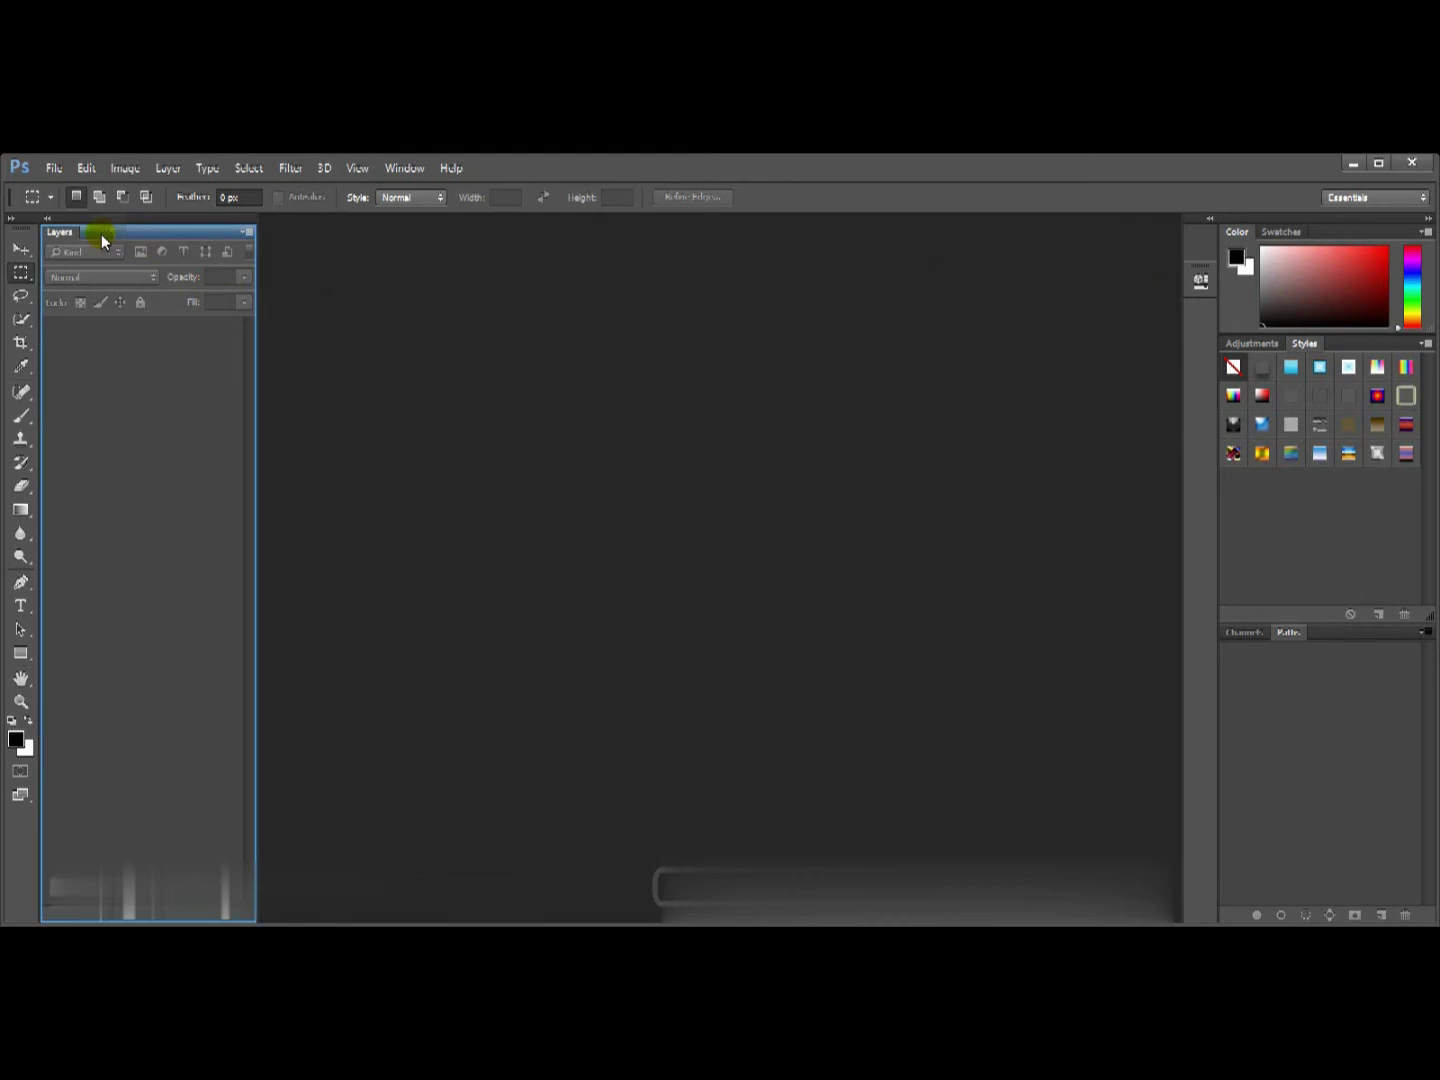
pyautogui.moveTo(102, 240); pyautogui.dragTo(101, 238)
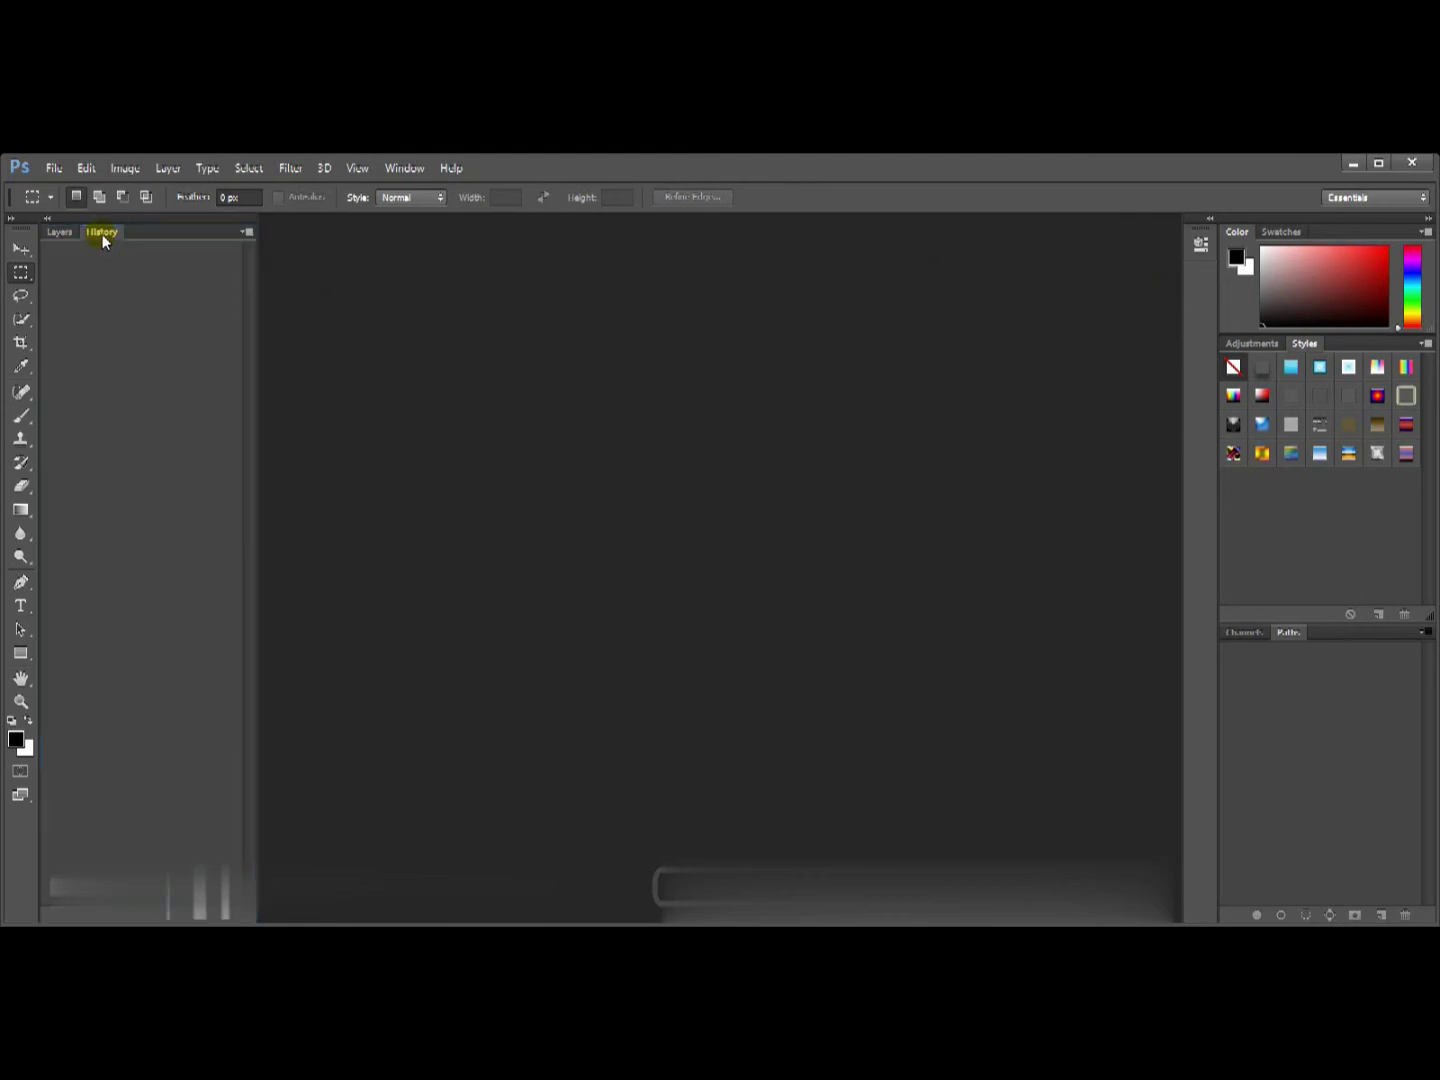
pyautogui.click(56, 233)
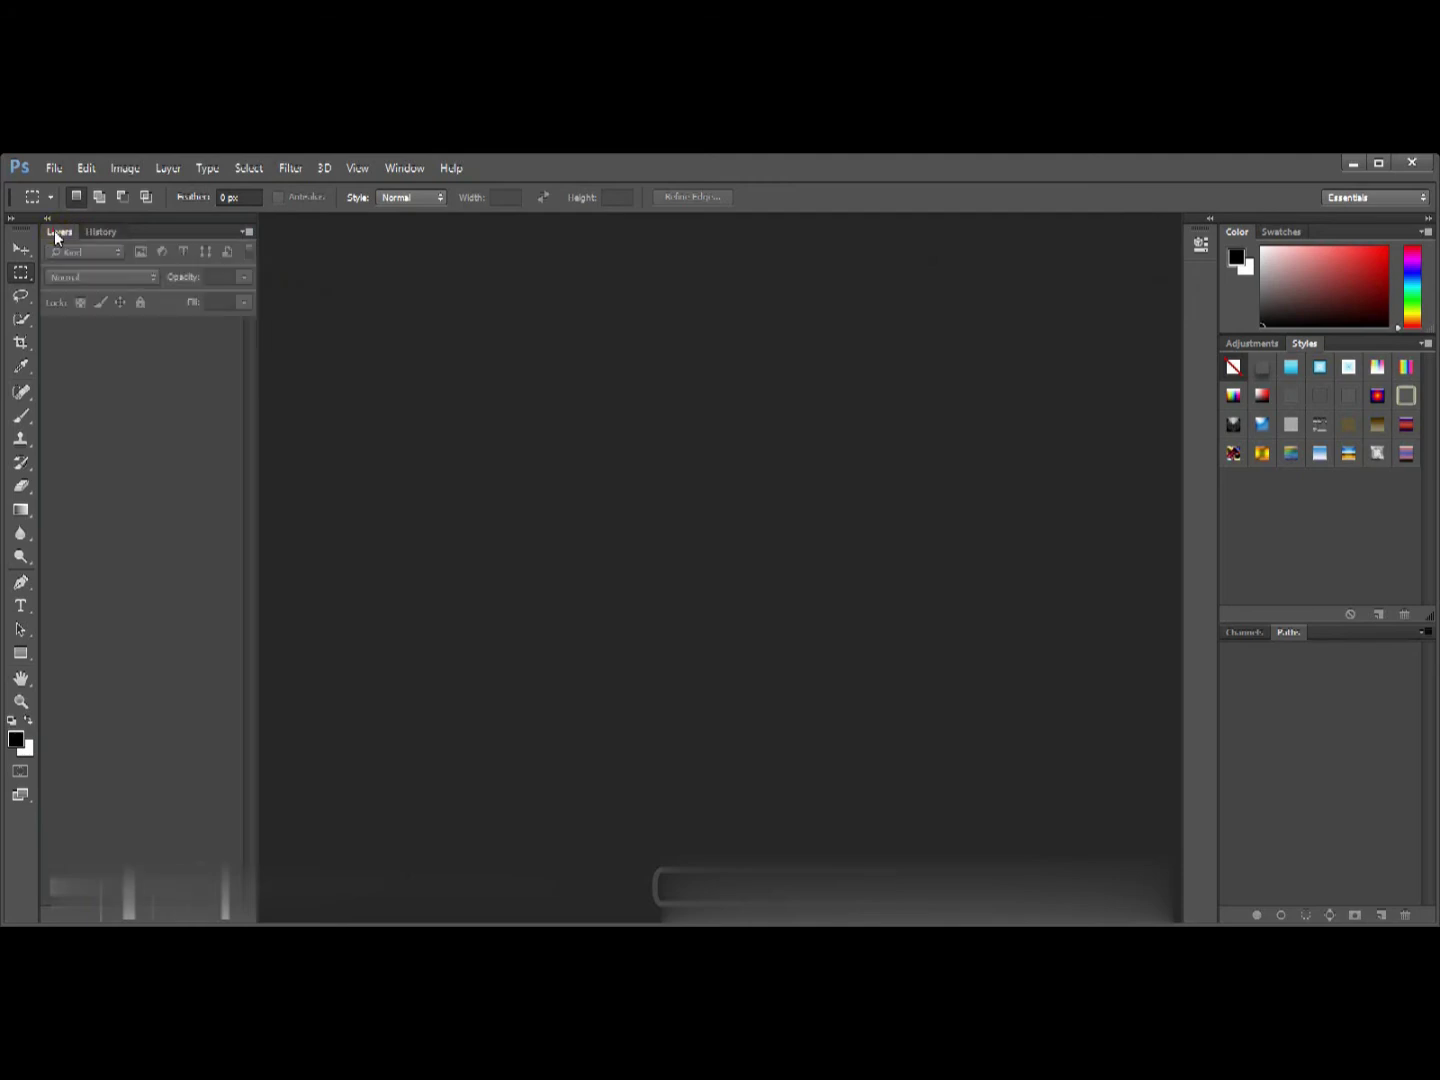
pyautogui.click(97, 235)
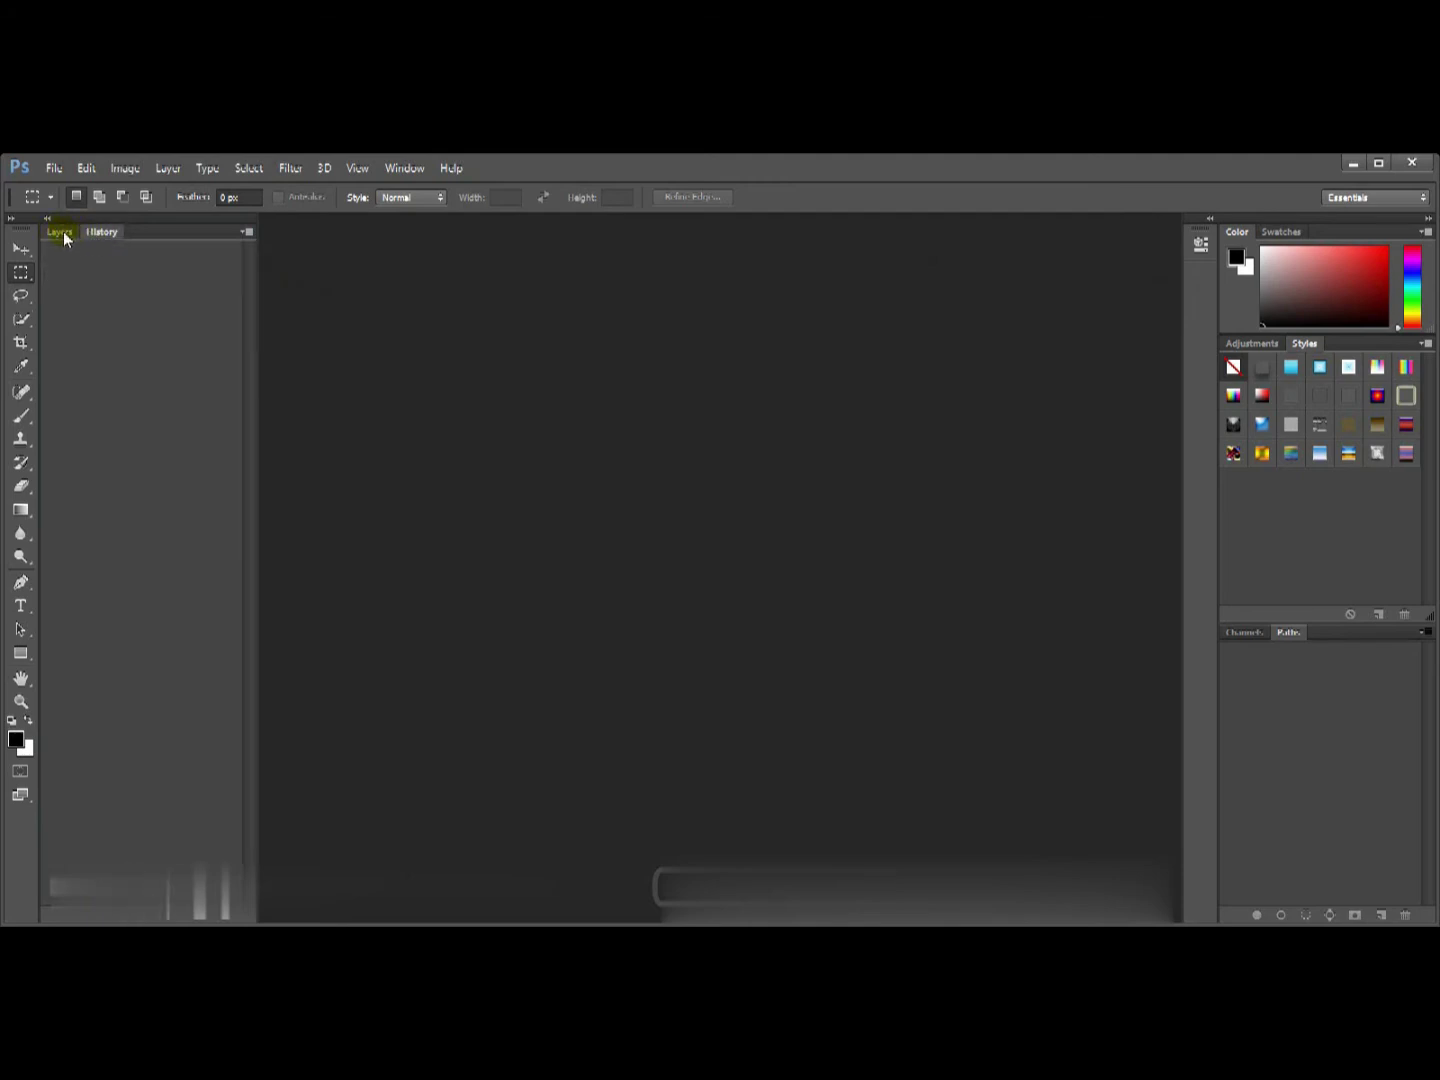
pyautogui.click(63, 231)
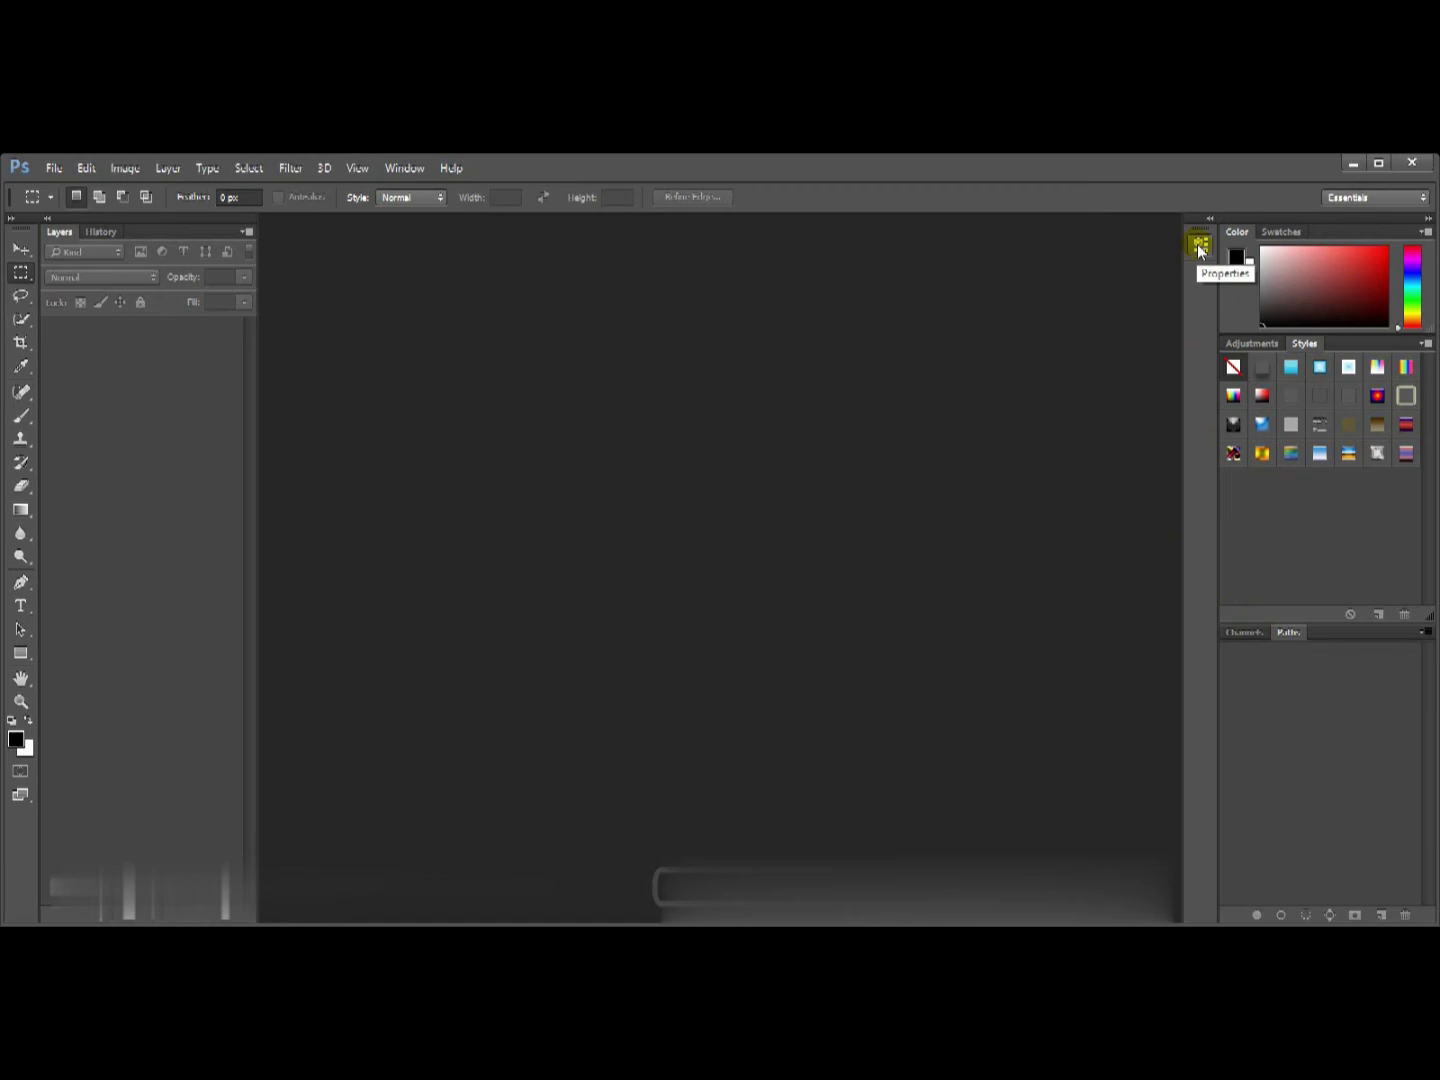
# Step: Dock the Properties panel directly beneath the Layers and History group
pyautogui.moveTo(1197, 245); pyautogui.dragTo(104, 920)
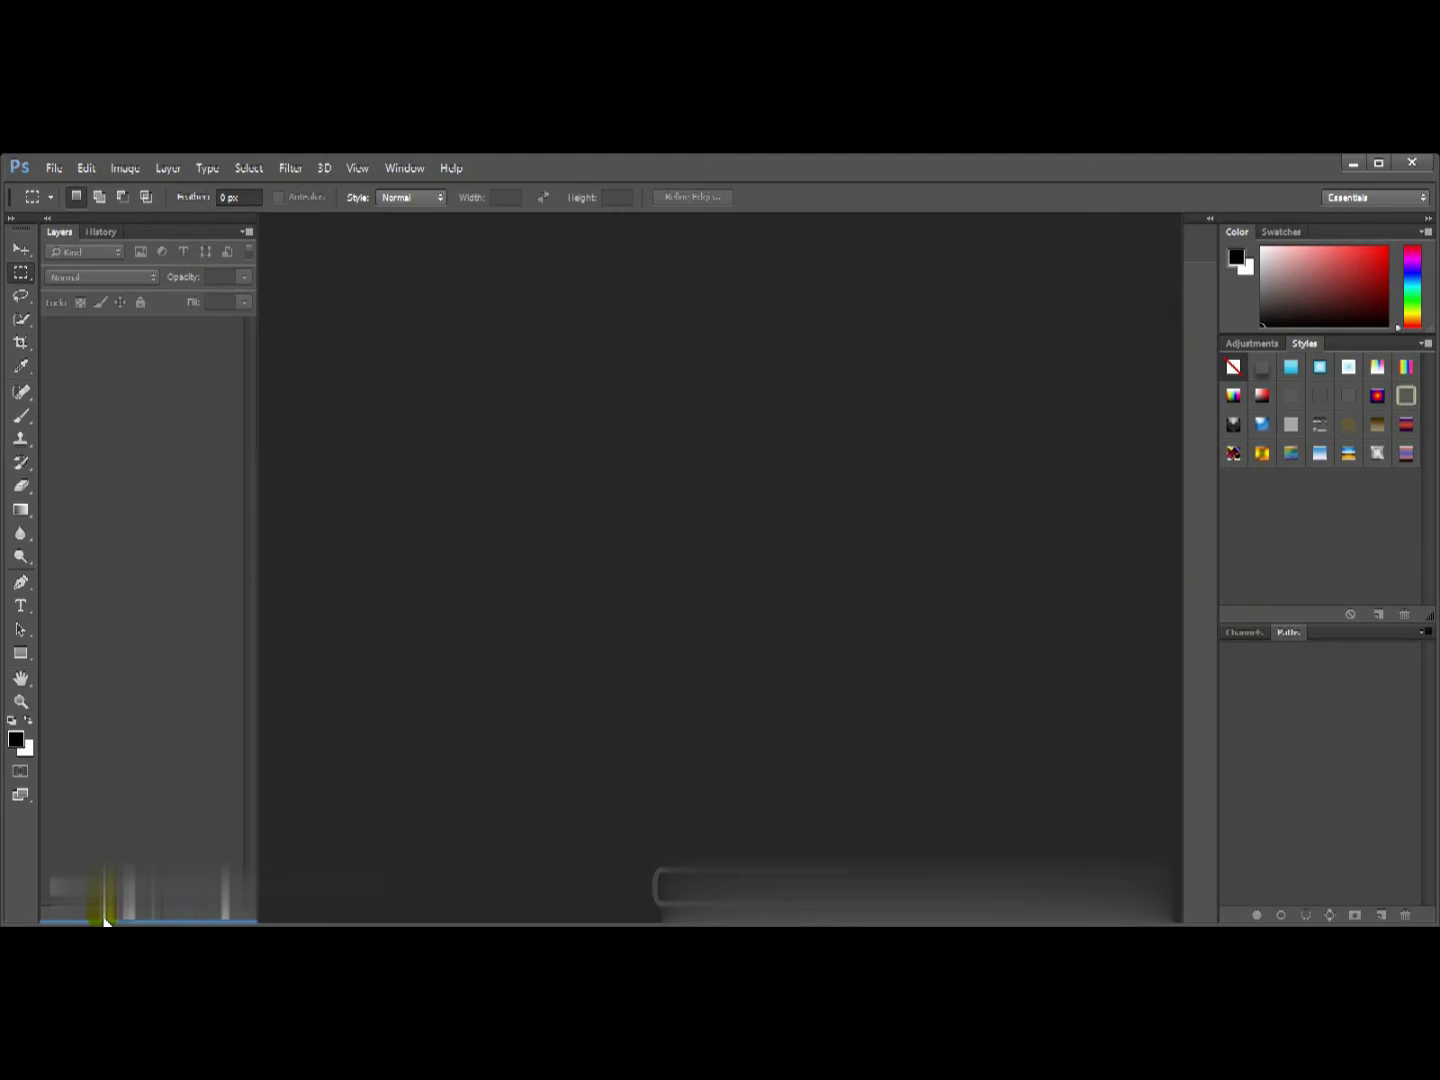
pyautogui.moveTo(103, 920); pyautogui.dragTo(104, 912)
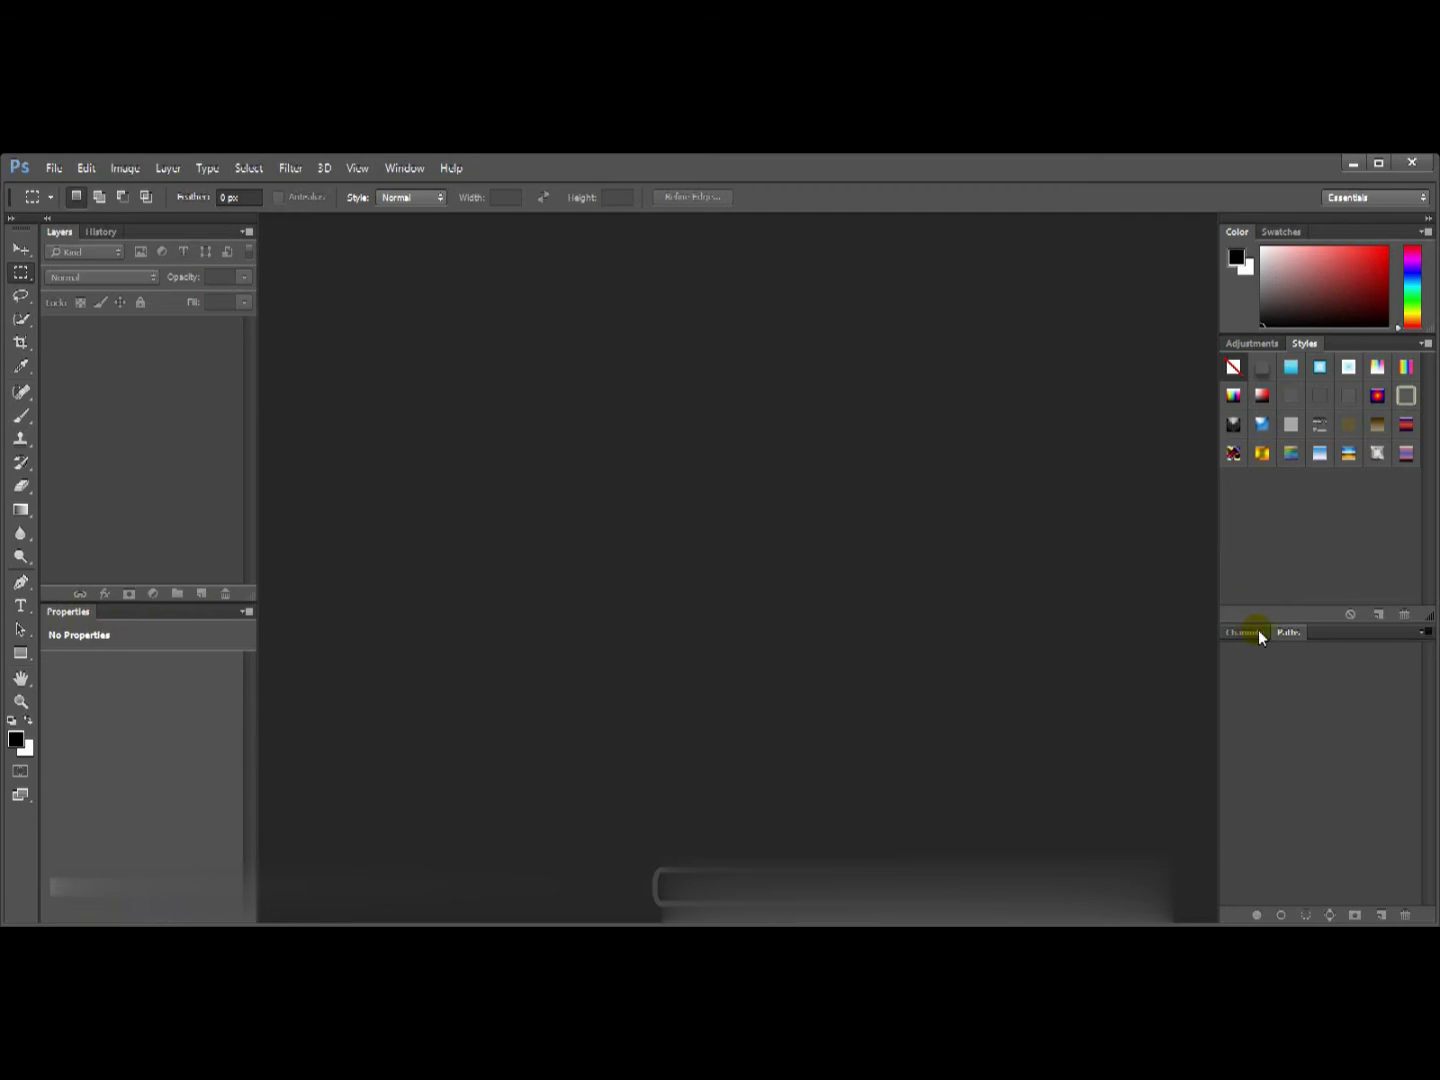
# Step: Dock the Channels panel above the Layers and History group and add the Paths panel to the Channels group
pyautogui.moveTo(1249, 632); pyautogui.dragTo(194, 226)
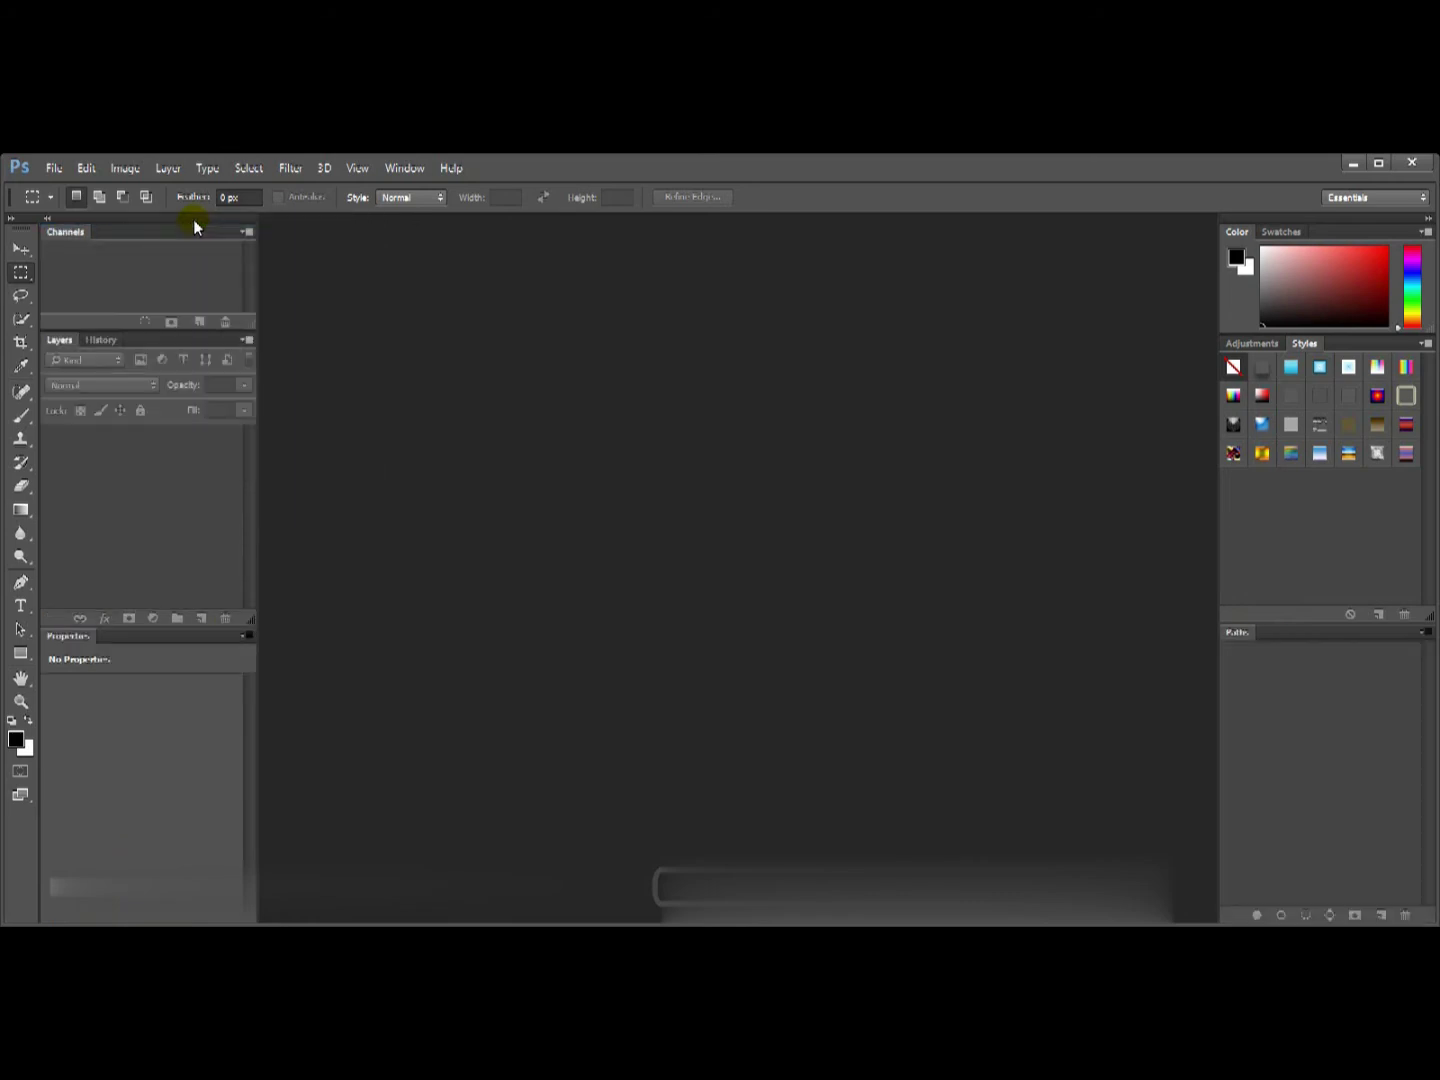
pyautogui.click(1241, 639)
pyautogui.moveTo(1241, 637); pyautogui.dragTo(124, 233)
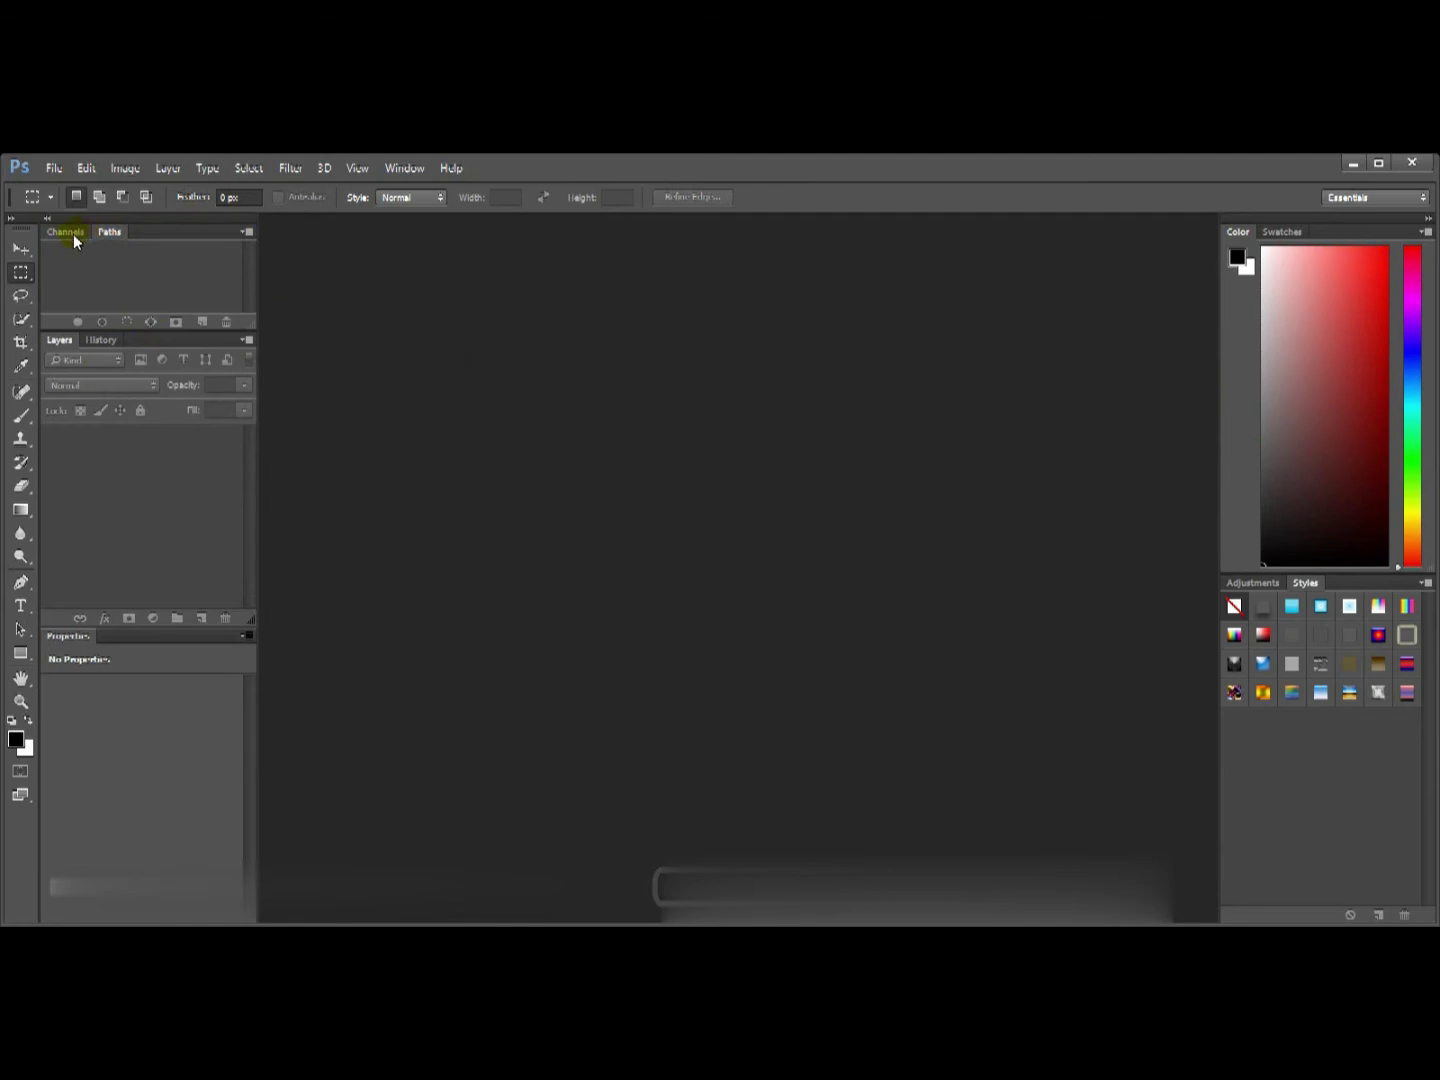
pyautogui.moveTo(74, 235); pyautogui.dragTo(120, 235)
pyautogui.moveTo(61, 235); pyautogui.dragTo(146, 231)
# Step: Close the Color and Swatches panel group and the Adjustments and Styles panel group
pyautogui.rightClick(1243, 230)
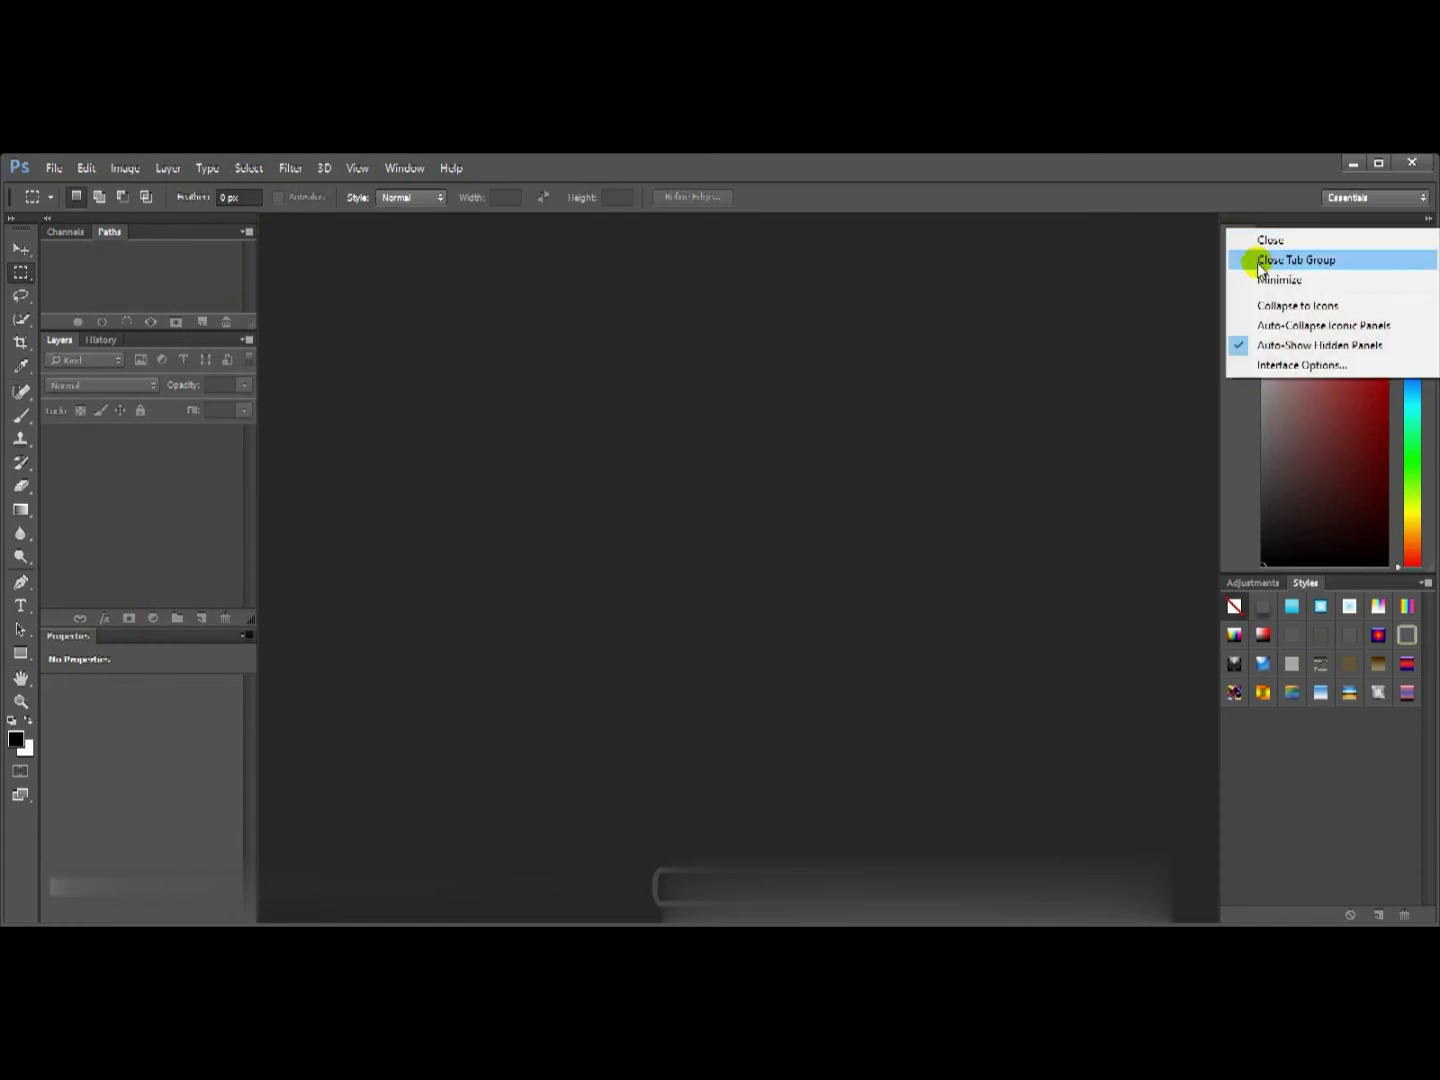
pyautogui.click(1258, 264)
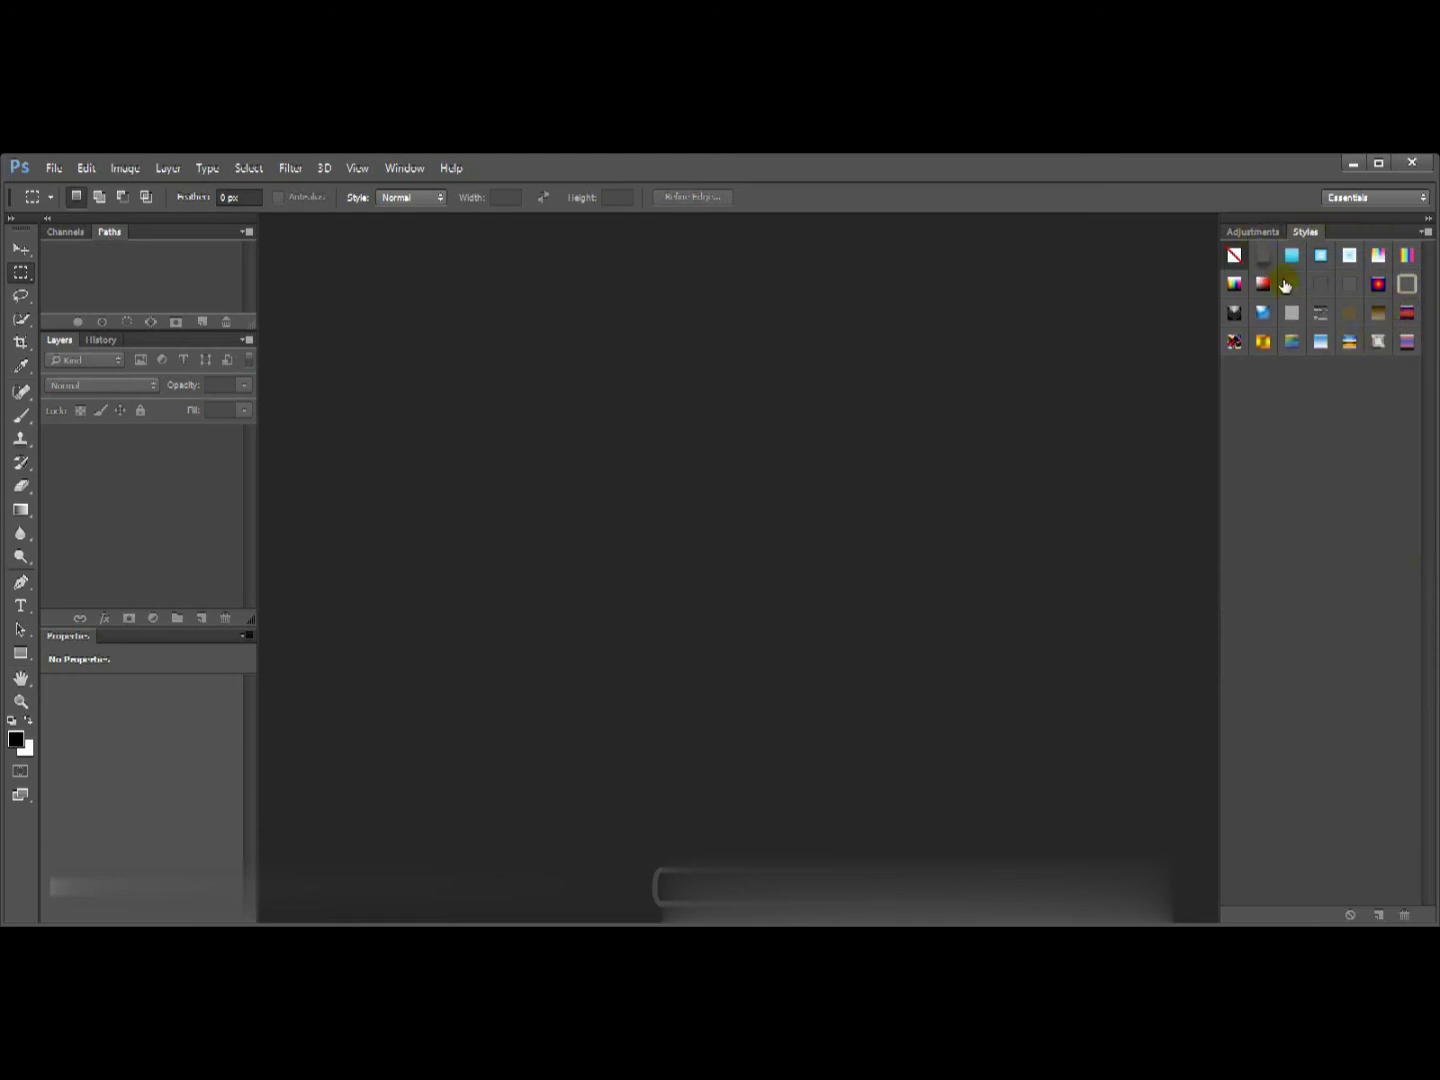
pyautogui.rightClick(1256, 238)
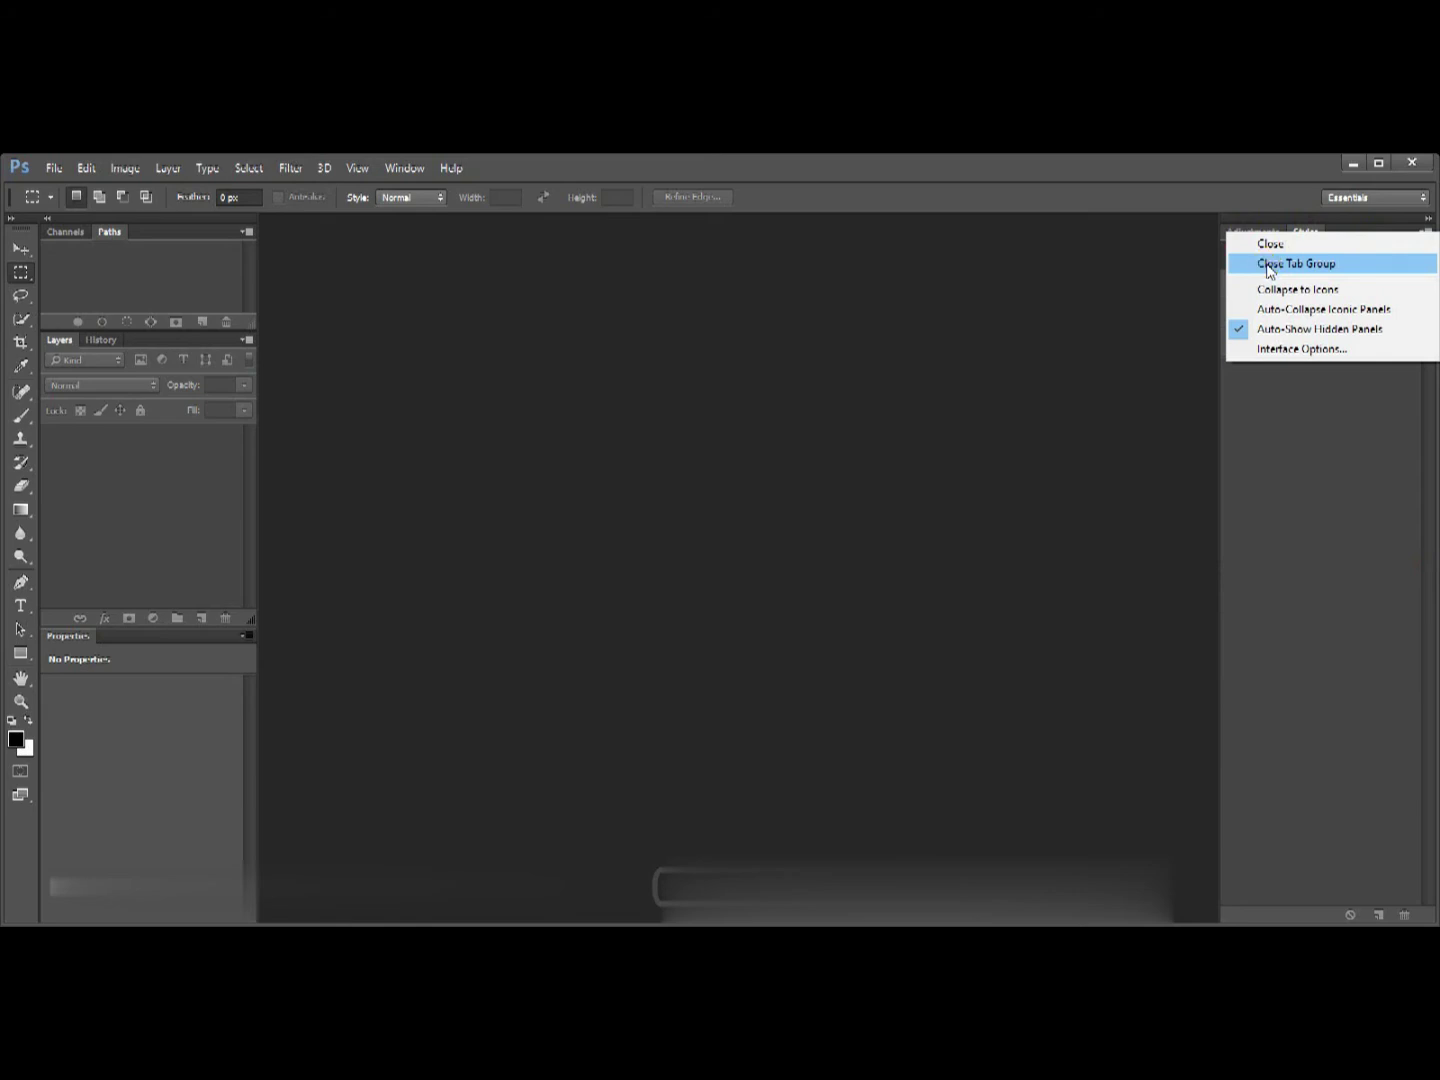
pyautogui.click(1268, 268)
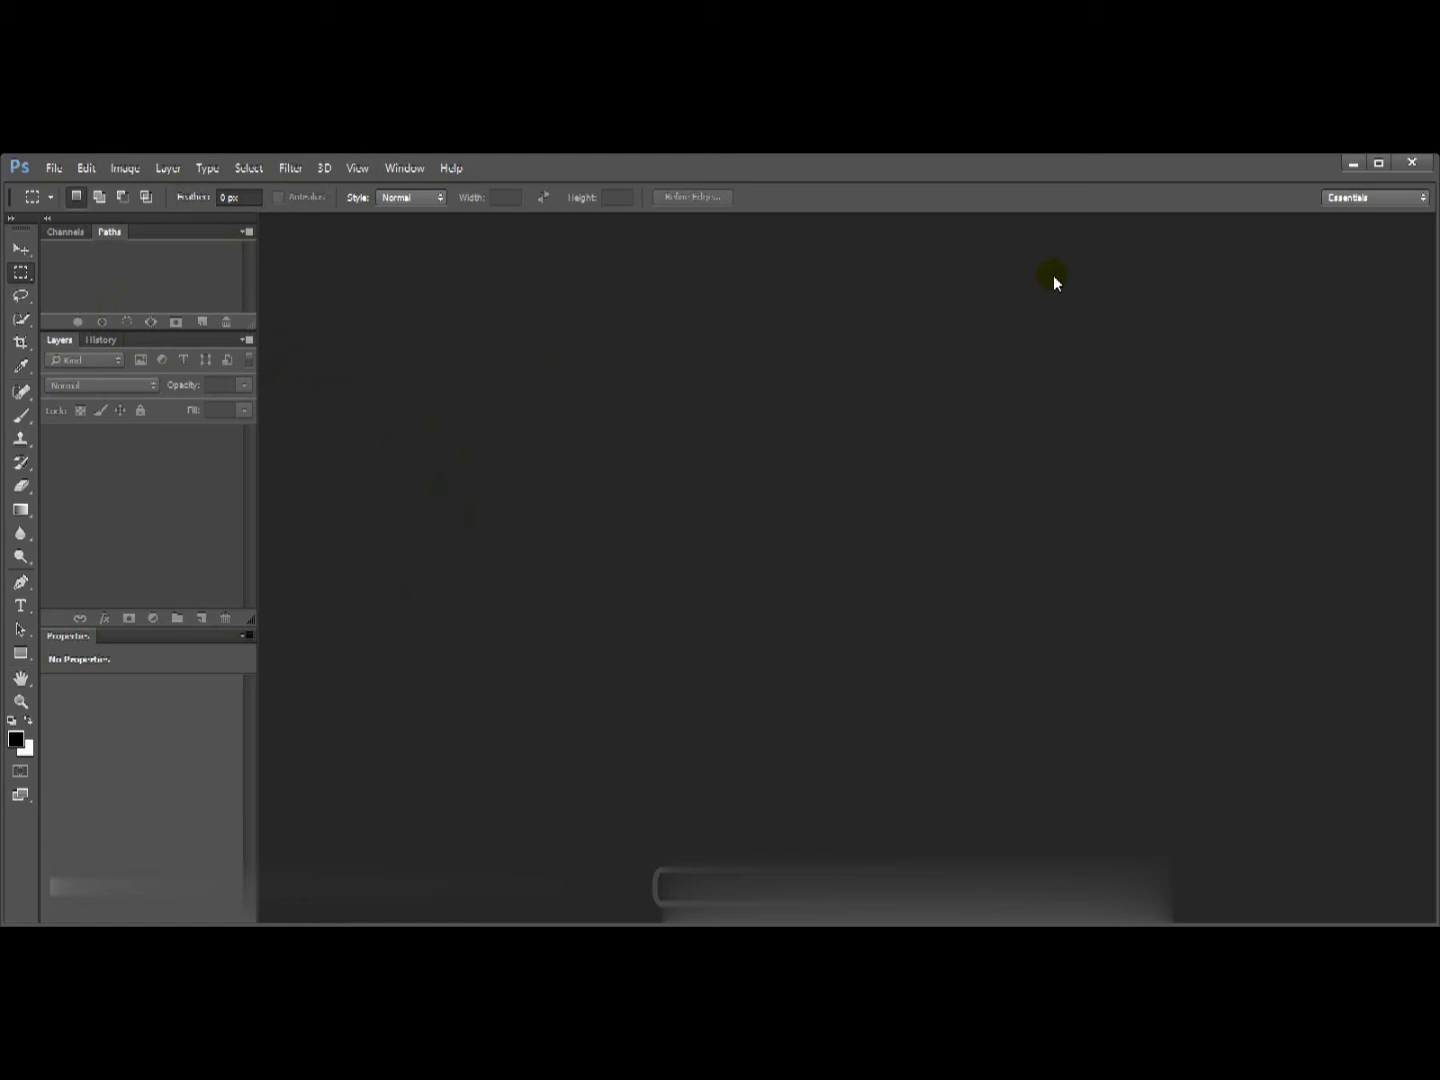
# Step: Save the current panel layout as a new workspace named AH Workspace
pyautogui.click(1393, 204)
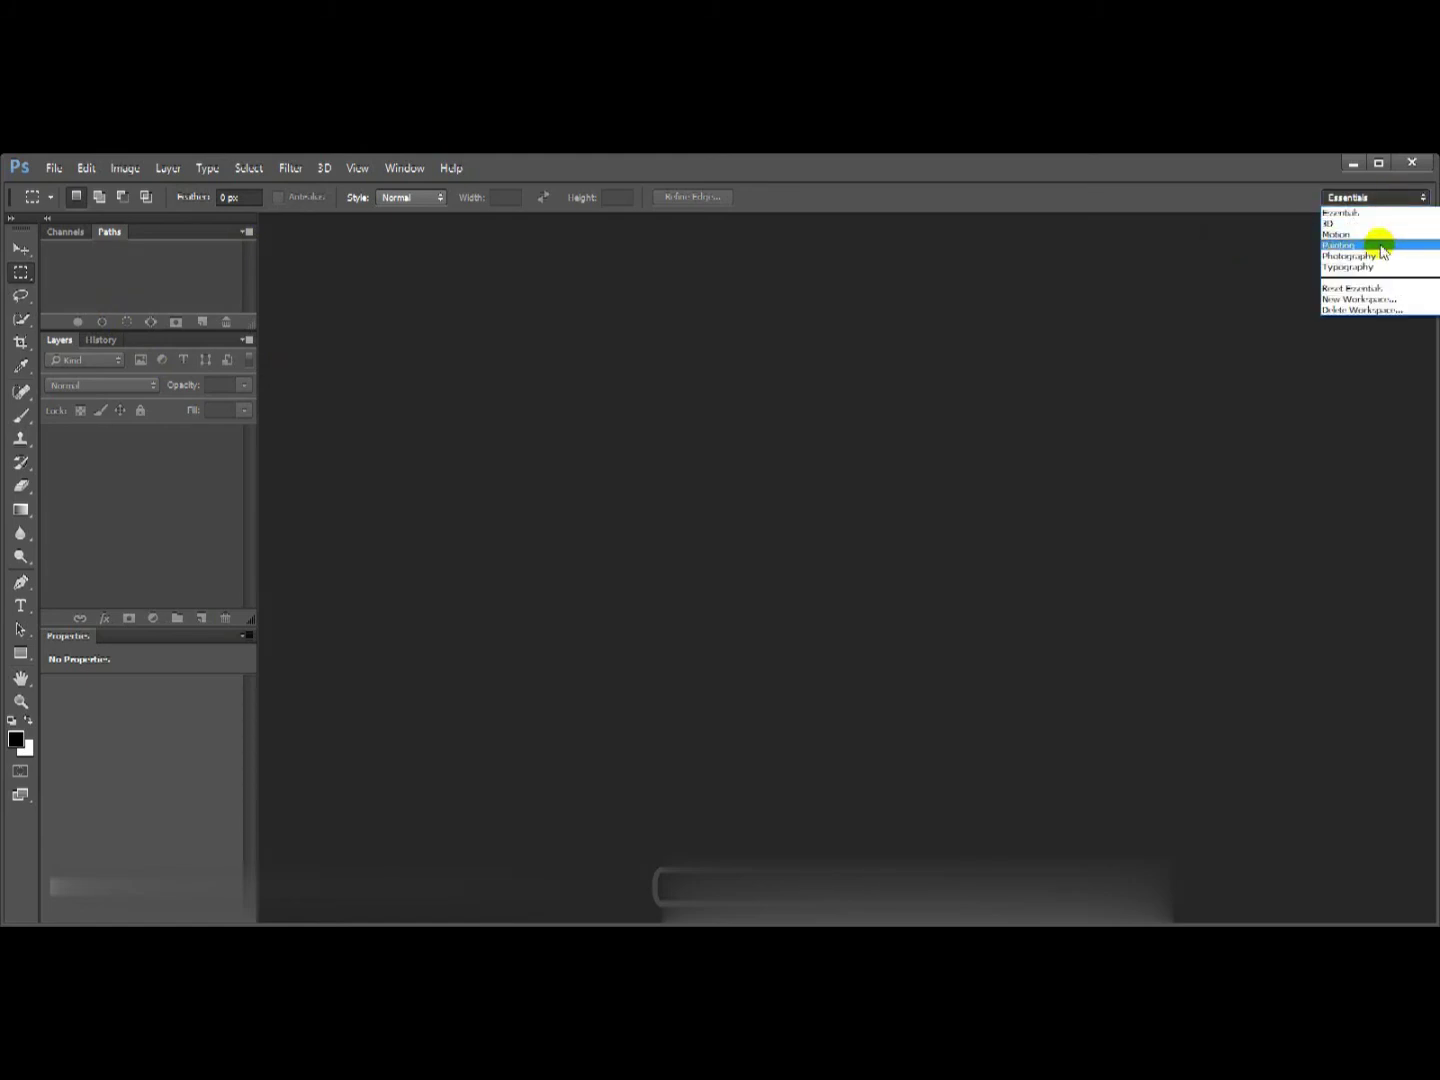
pyautogui.click(1366, 300)
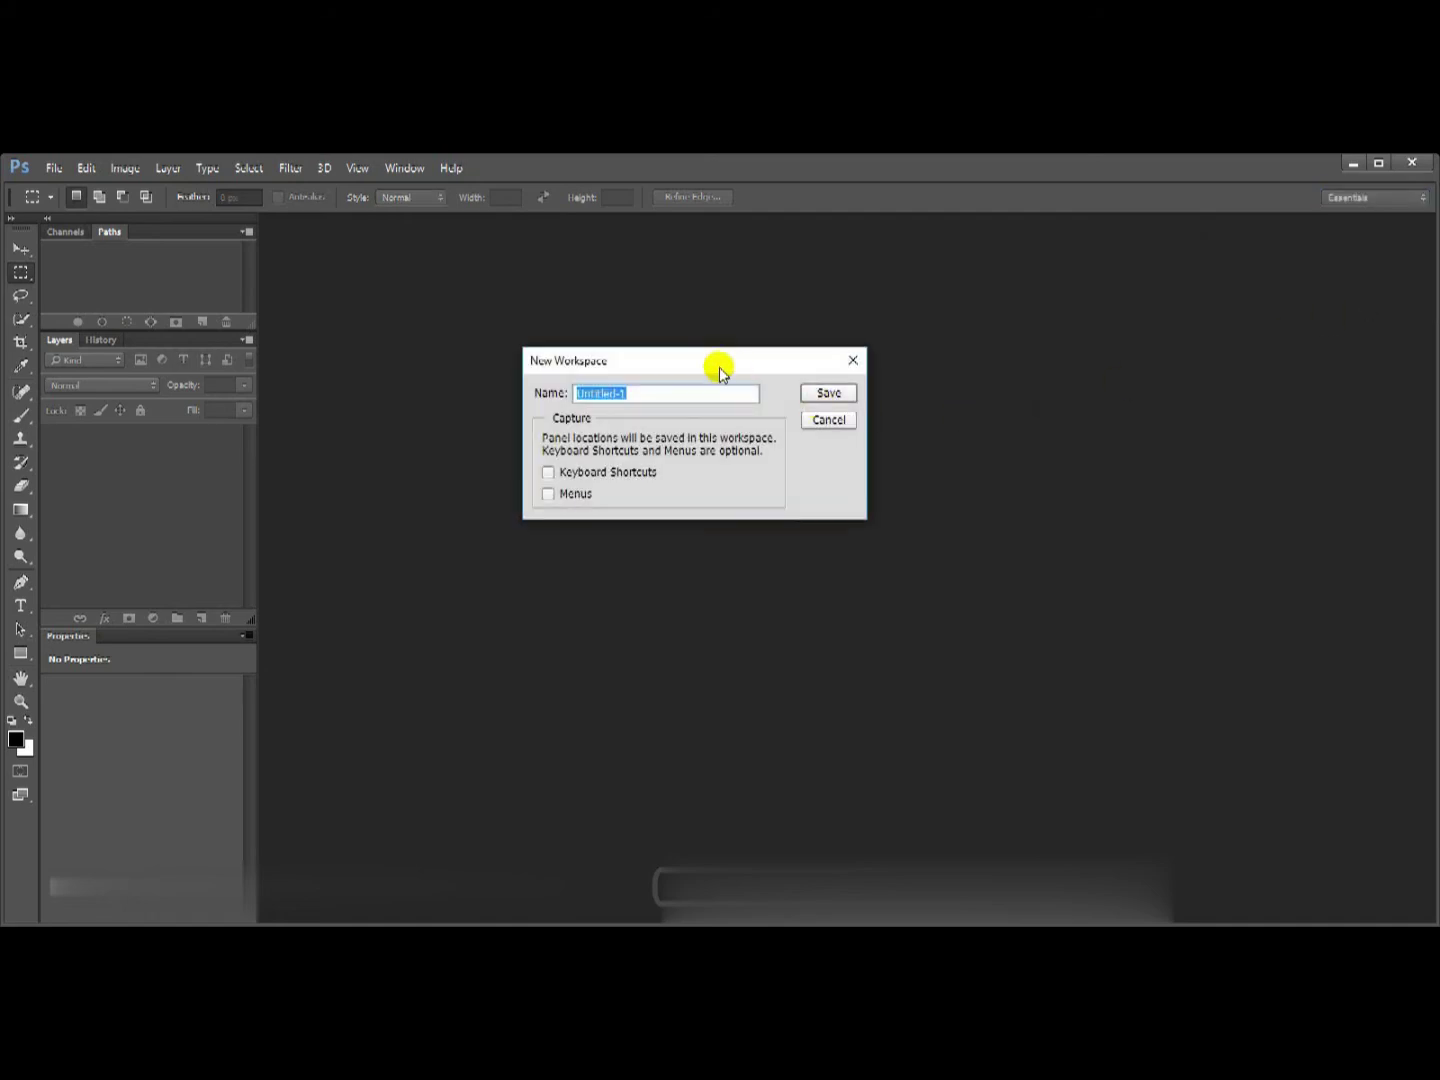
pyautogui.moveTo(695, 368); pyautogui.dragTo(678, 365)
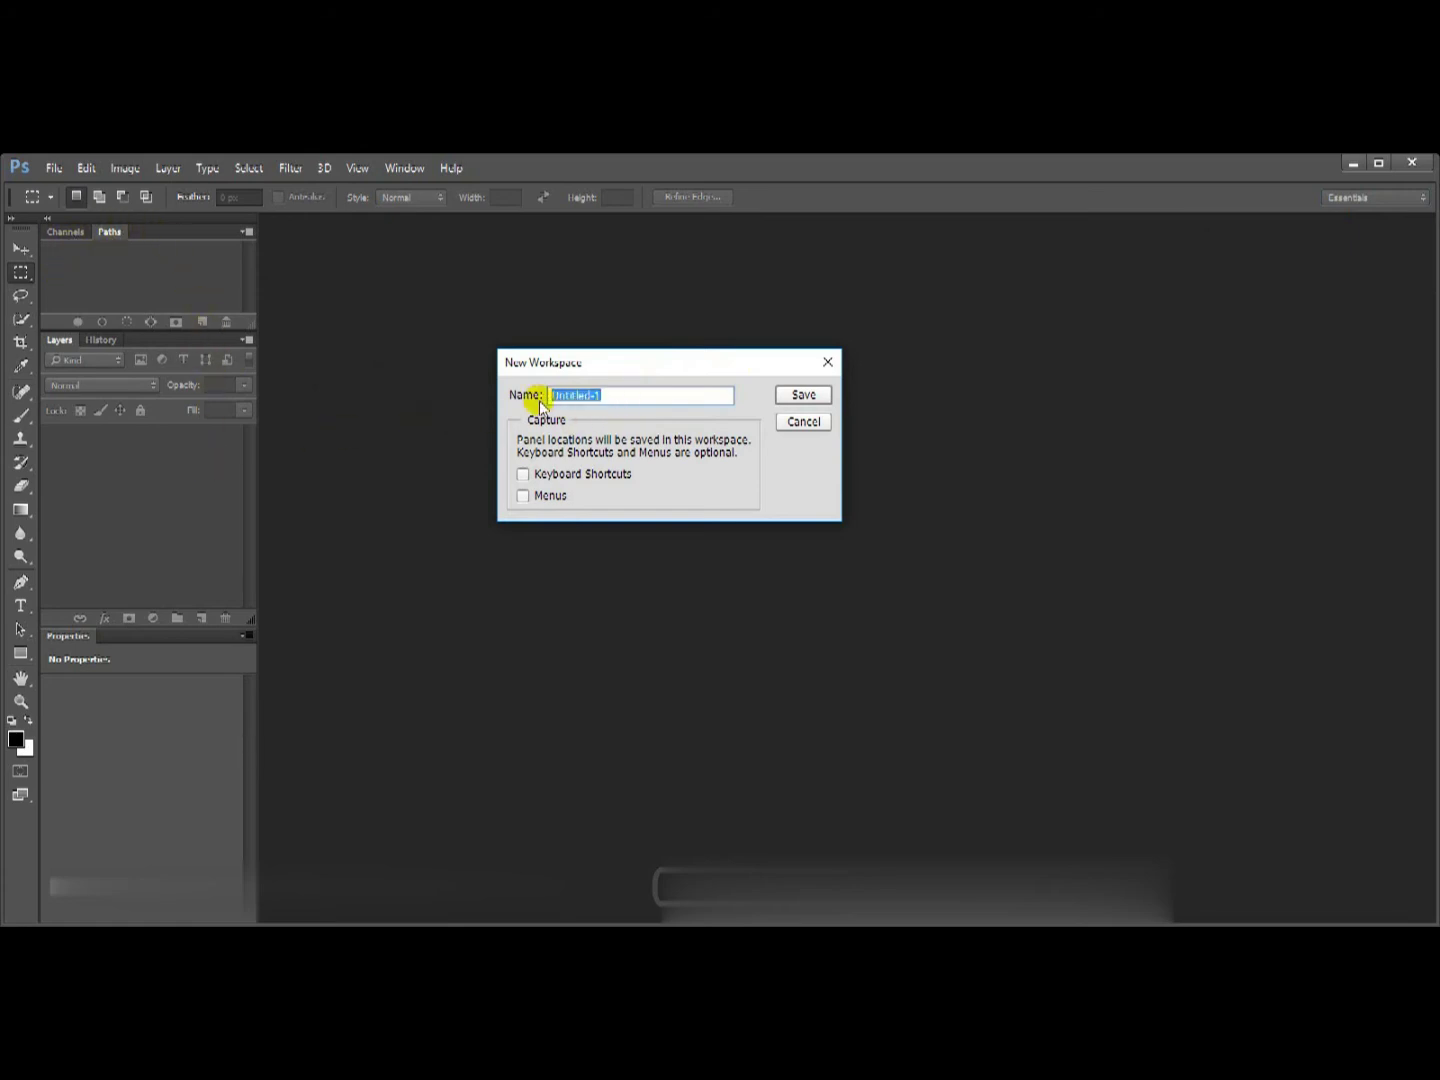
pyautogui.write('AH Workspace')
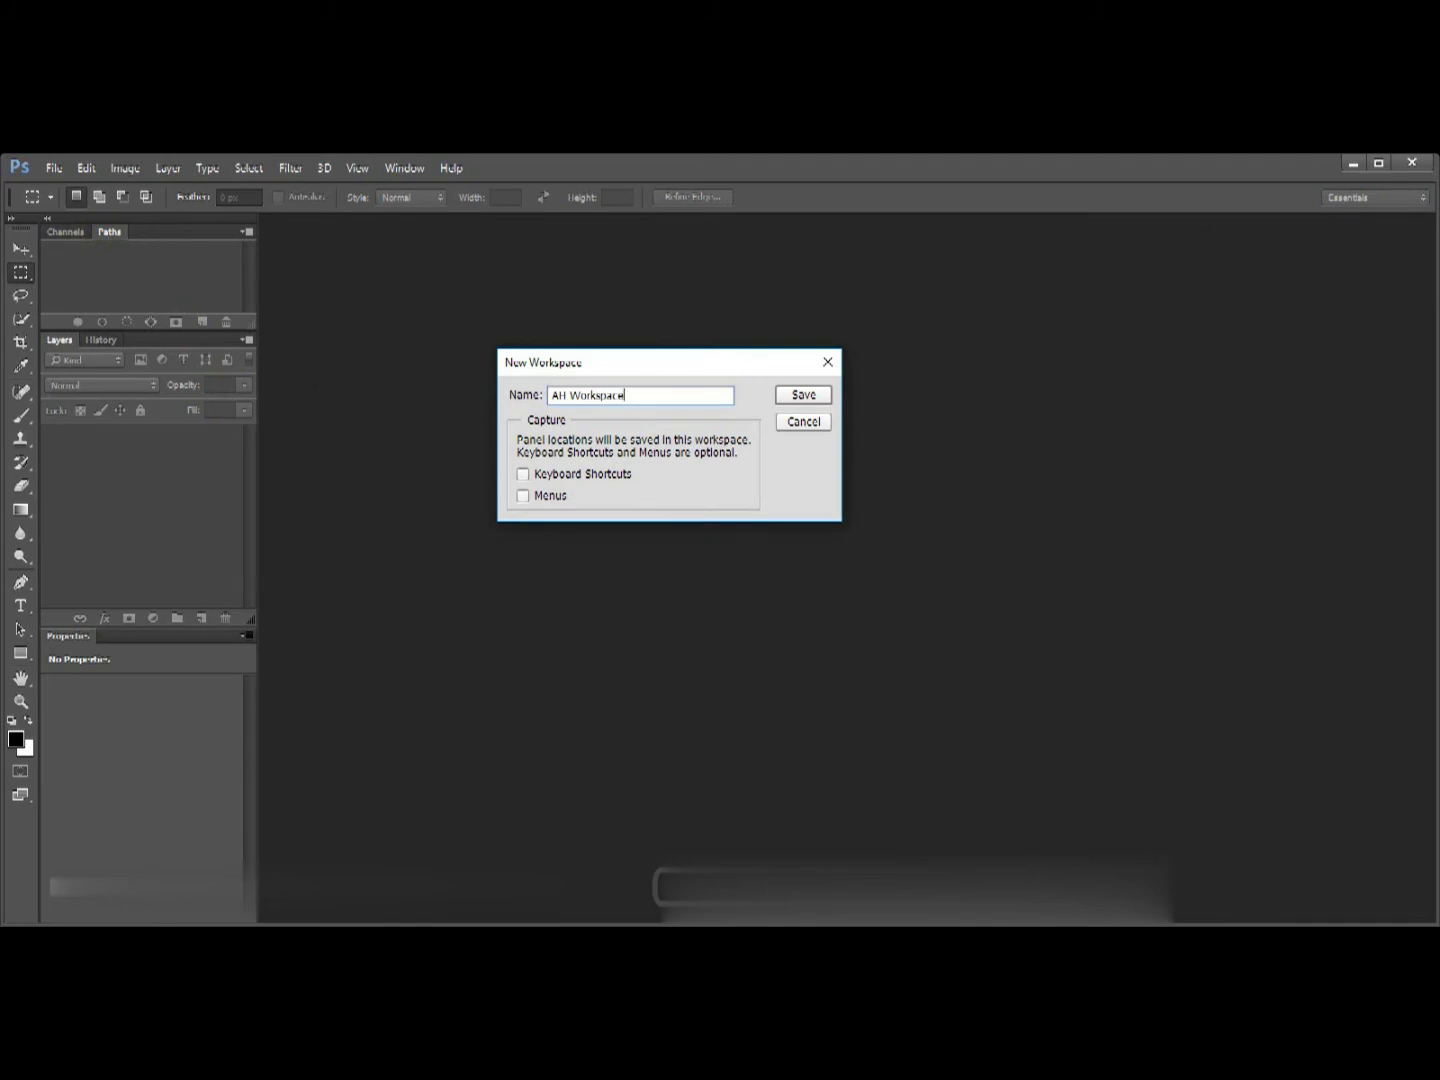
pyautogui.click(797, 399)
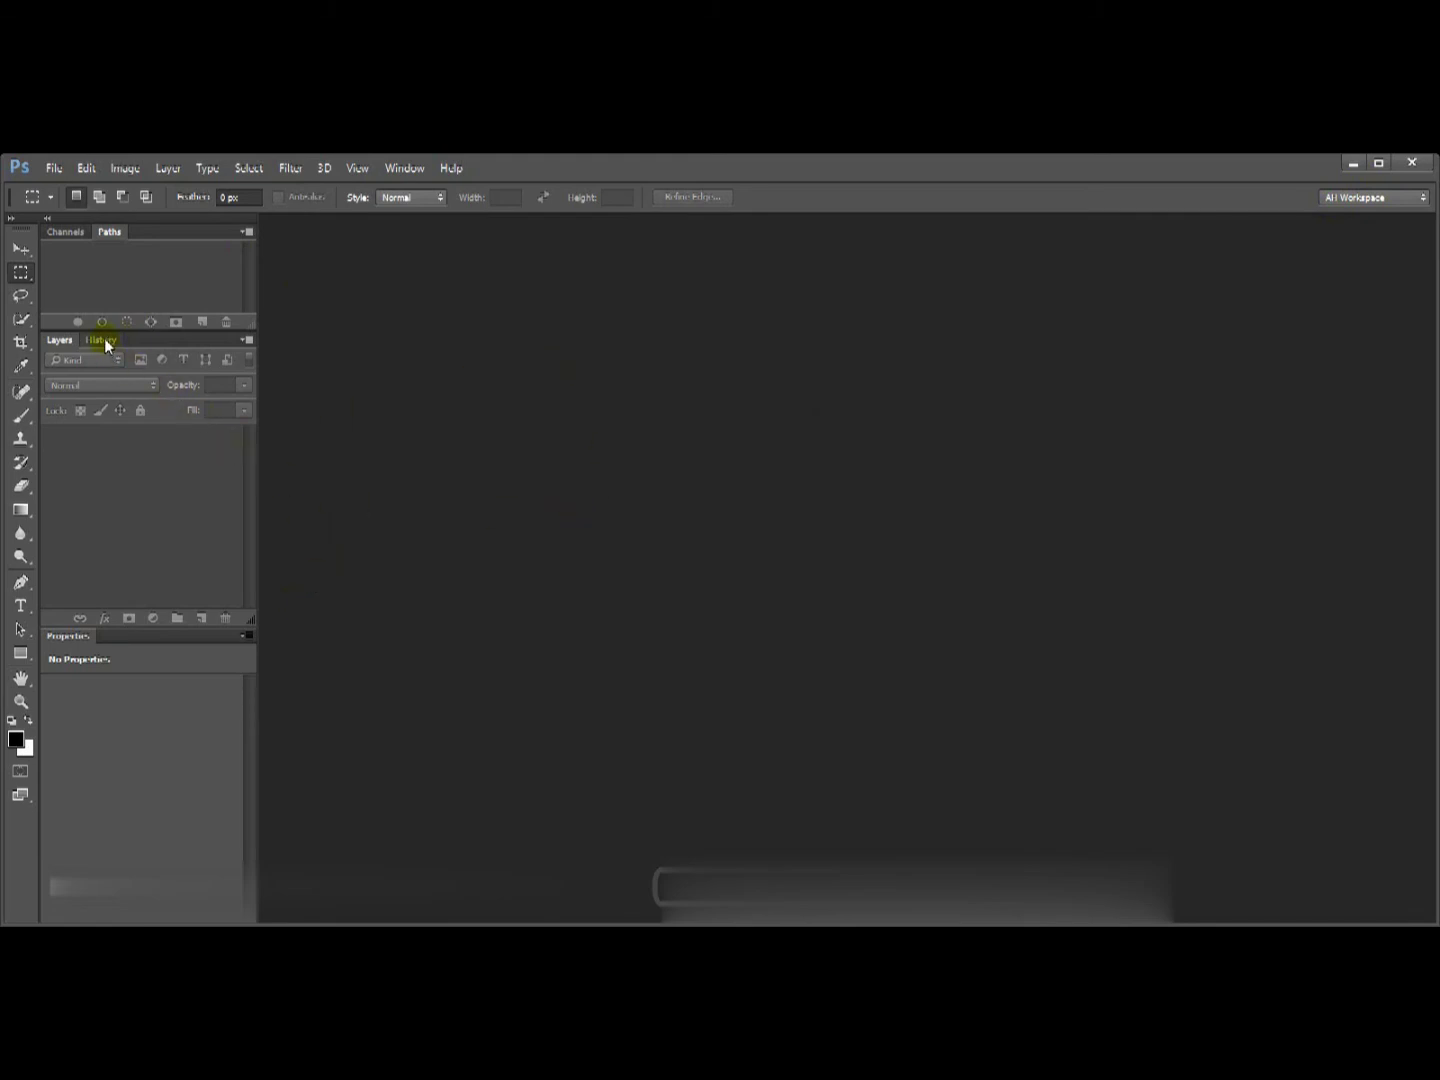
# Step: Undock the History and Properties panels as floating panels, and reset AH Workspace to its saved layout
pyautogui.moveTo(103, 337); pyautogui.dragTo(722, 318)
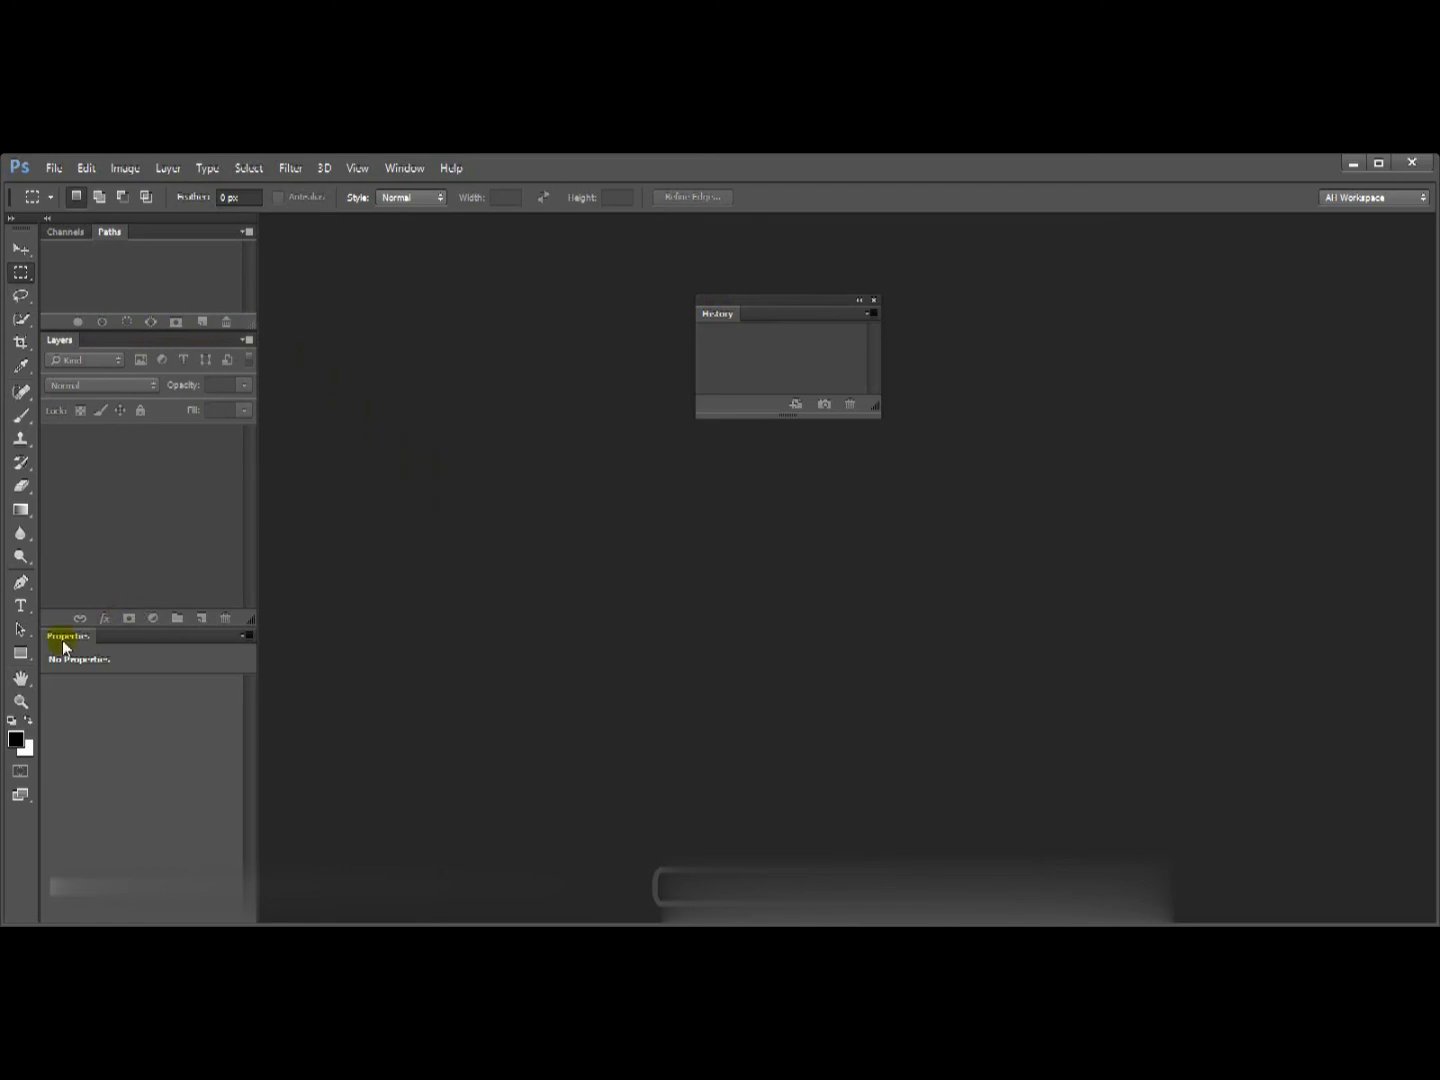
pyautogui.moveTo(63, 637); pyautogui.dragTo(862, 522)
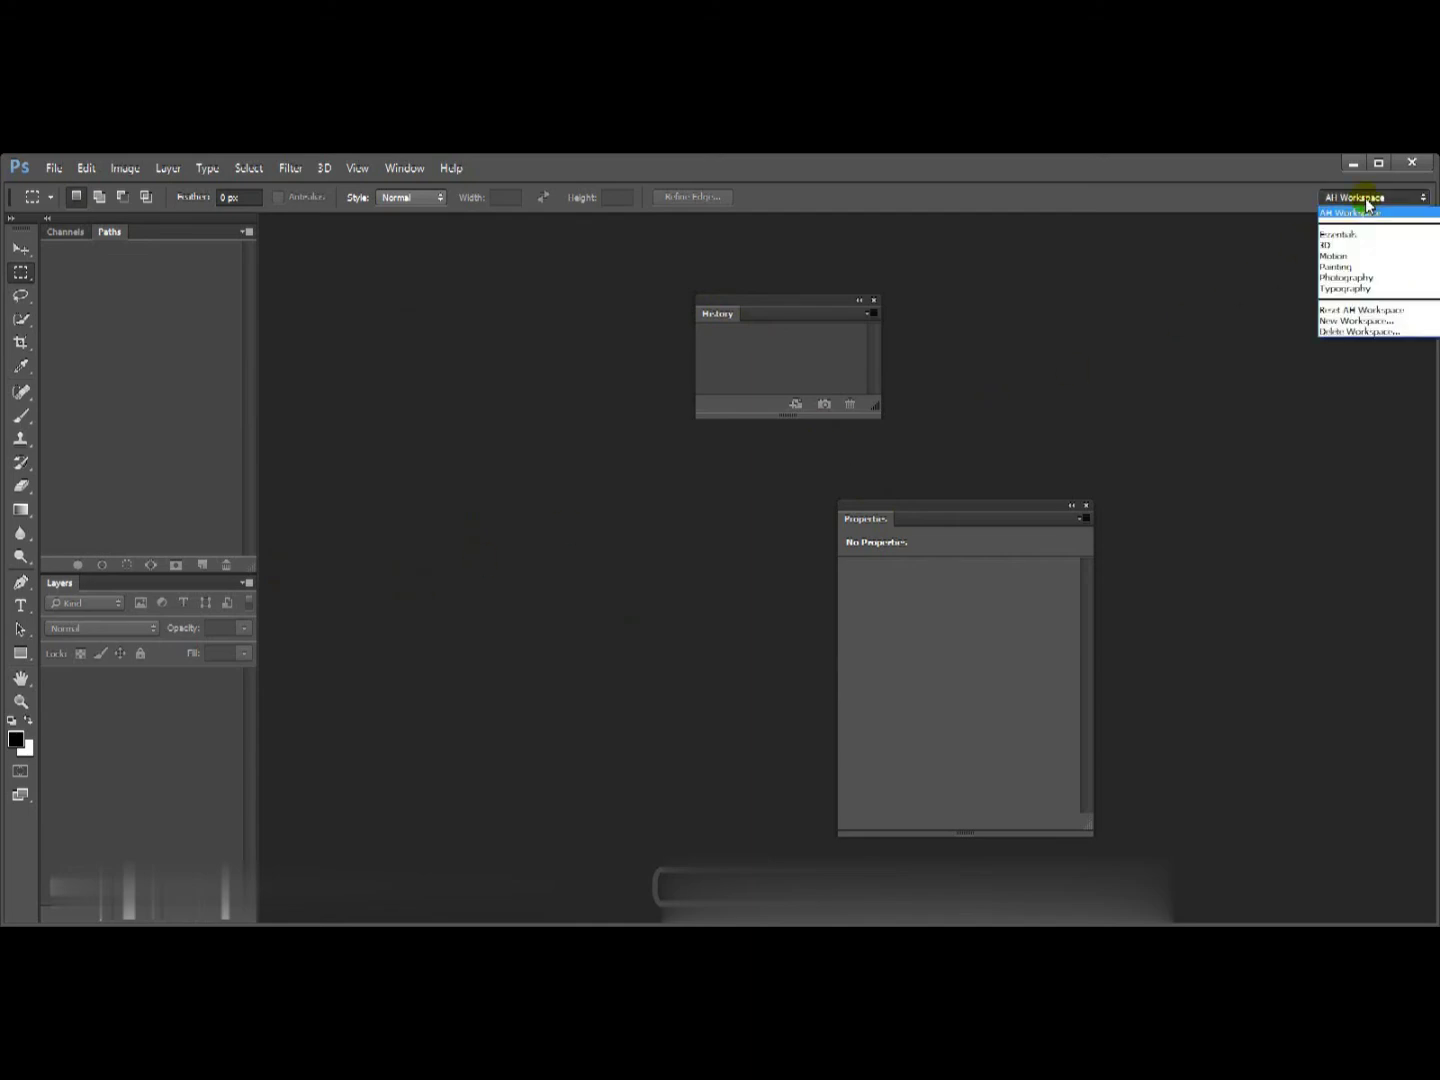
pyautogui.click(1384, 311)
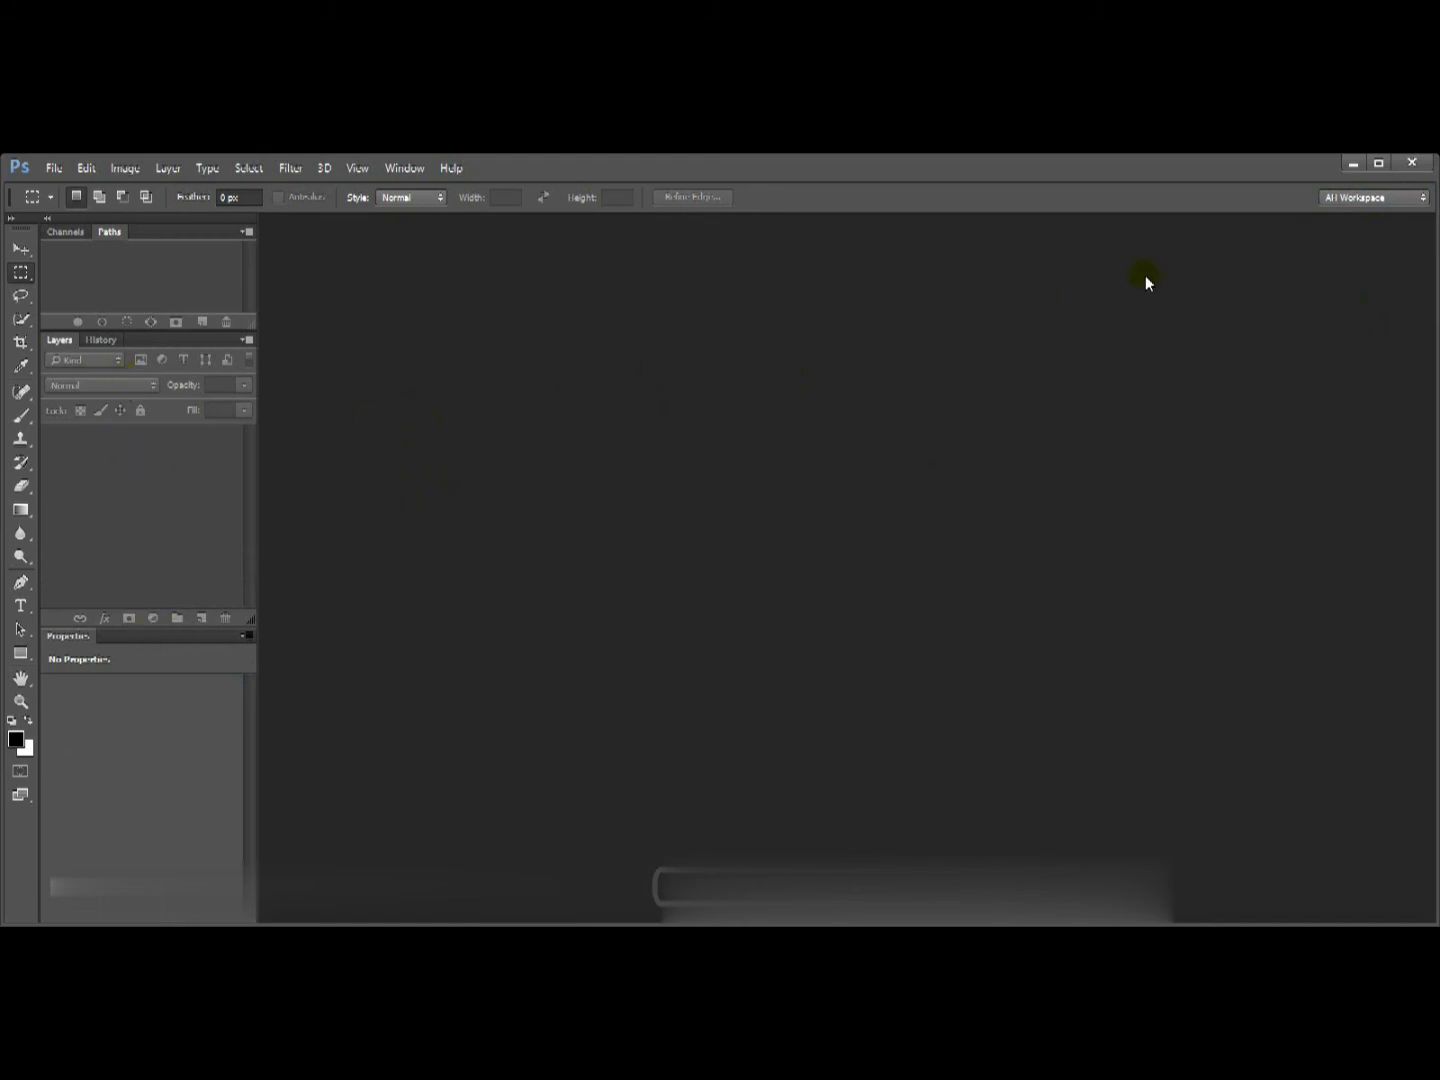
# Step: Switch to the Essentials workspace and delete the custom AH Workspace
pyautogui.click(1391, 197)
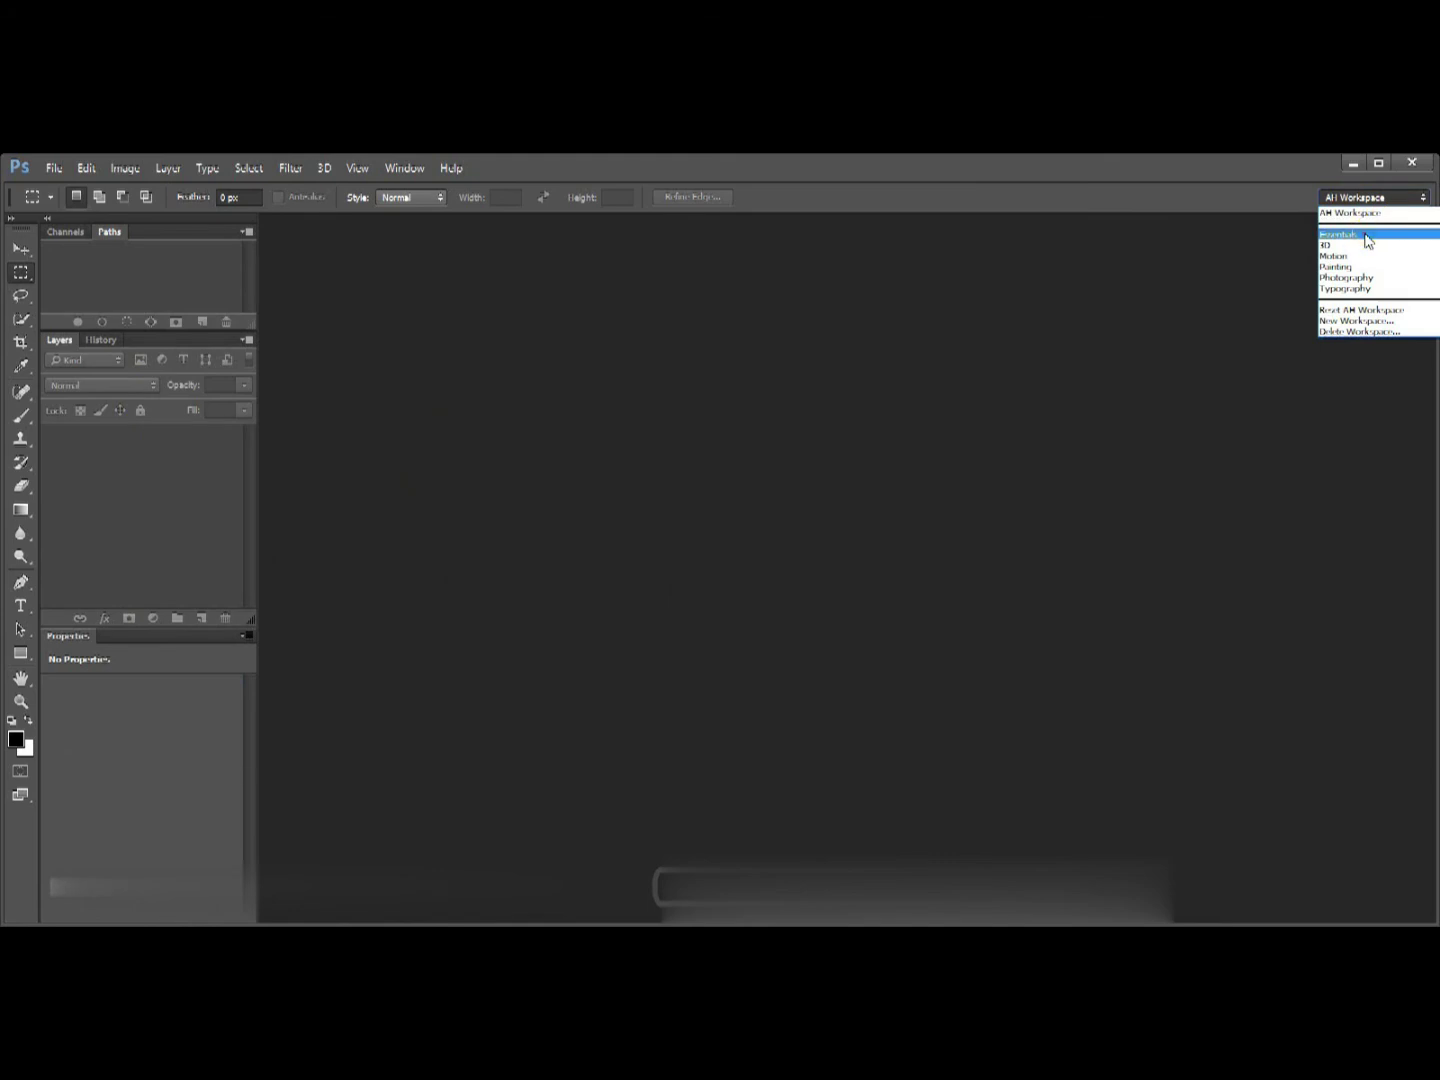
pyautogui.click(1364, 236)
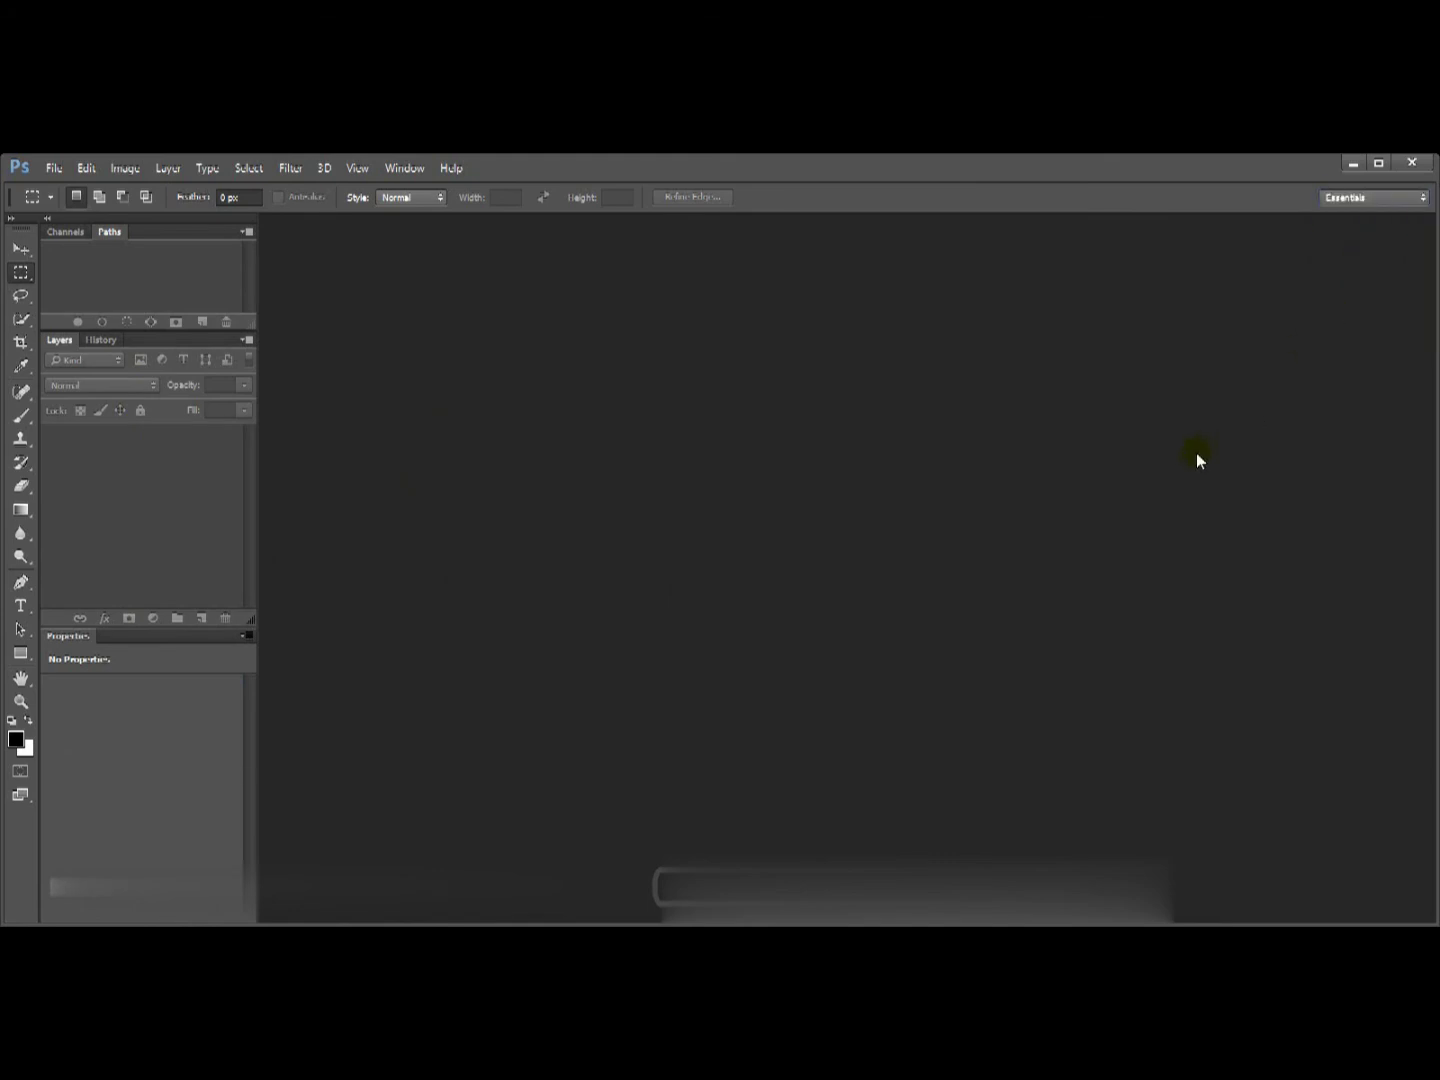
pyautogui.click(1353, 201)
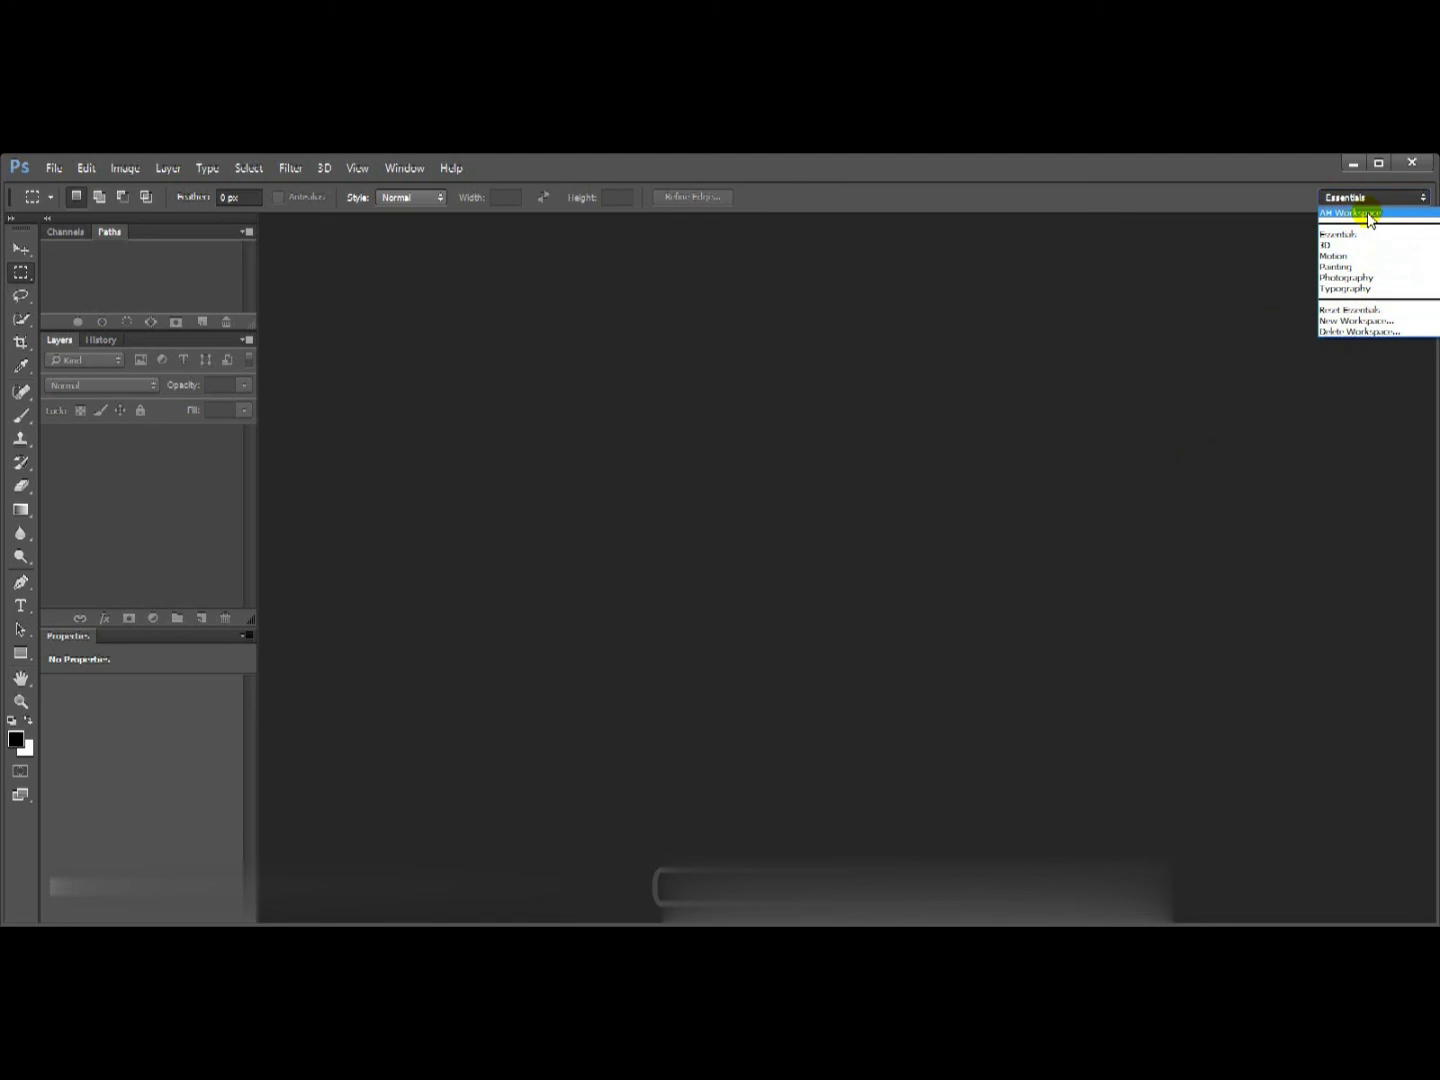
pyautogui.click(1352, 332)
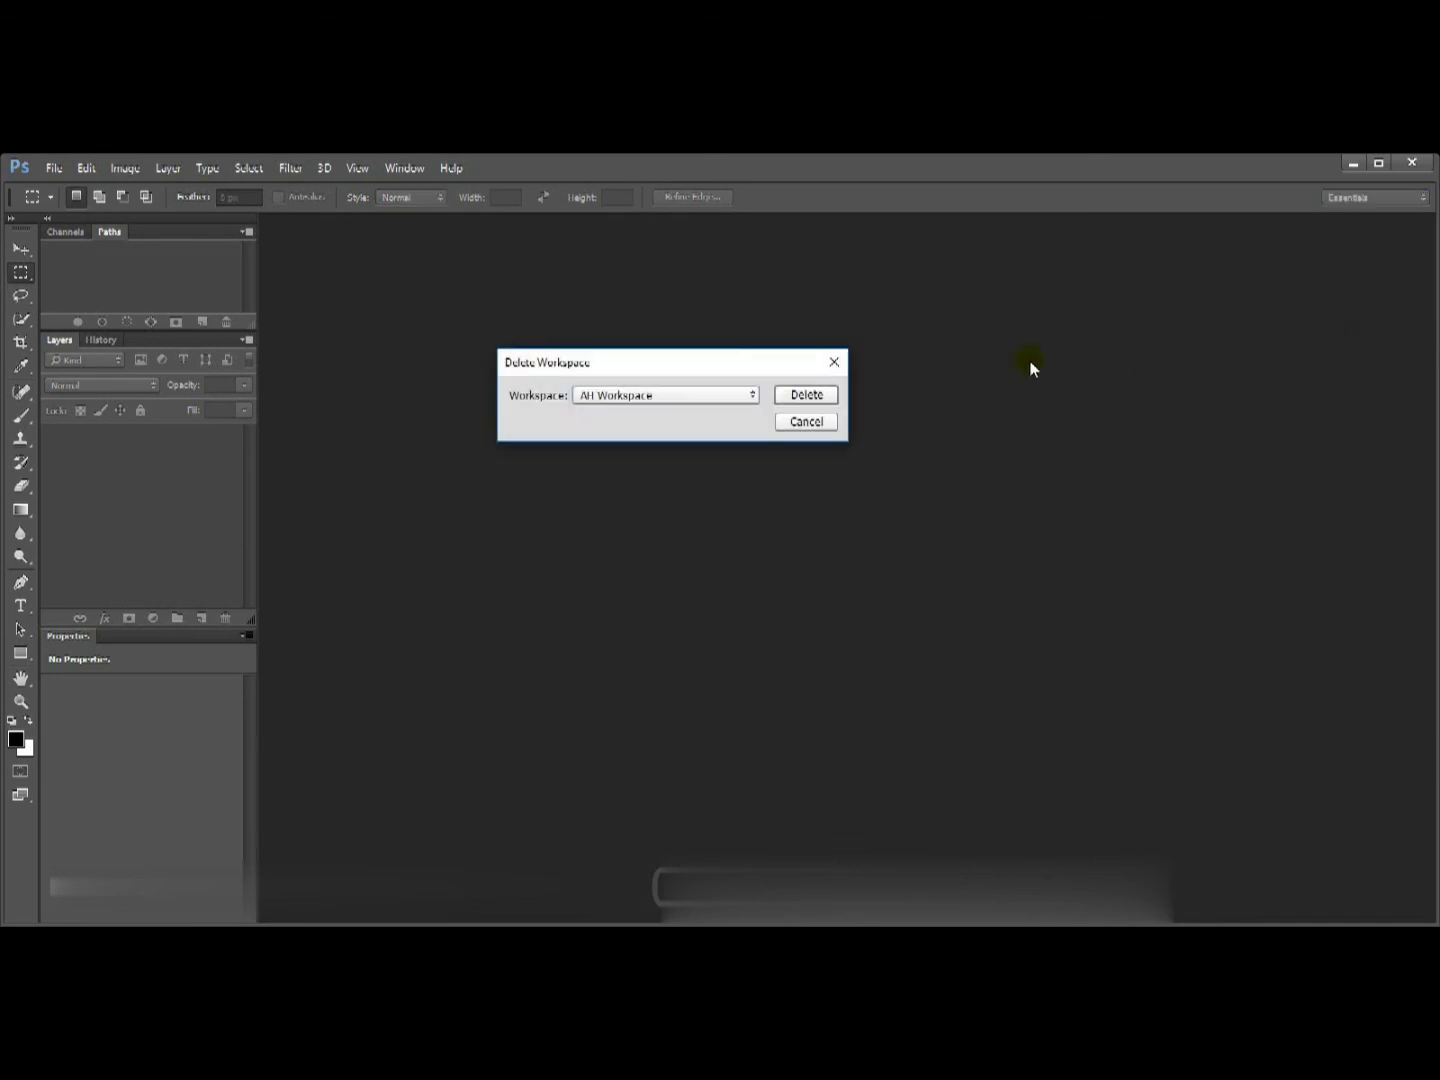
pyautogui.moveTo(755, 364); pyautogui.dragTo(784, 359)
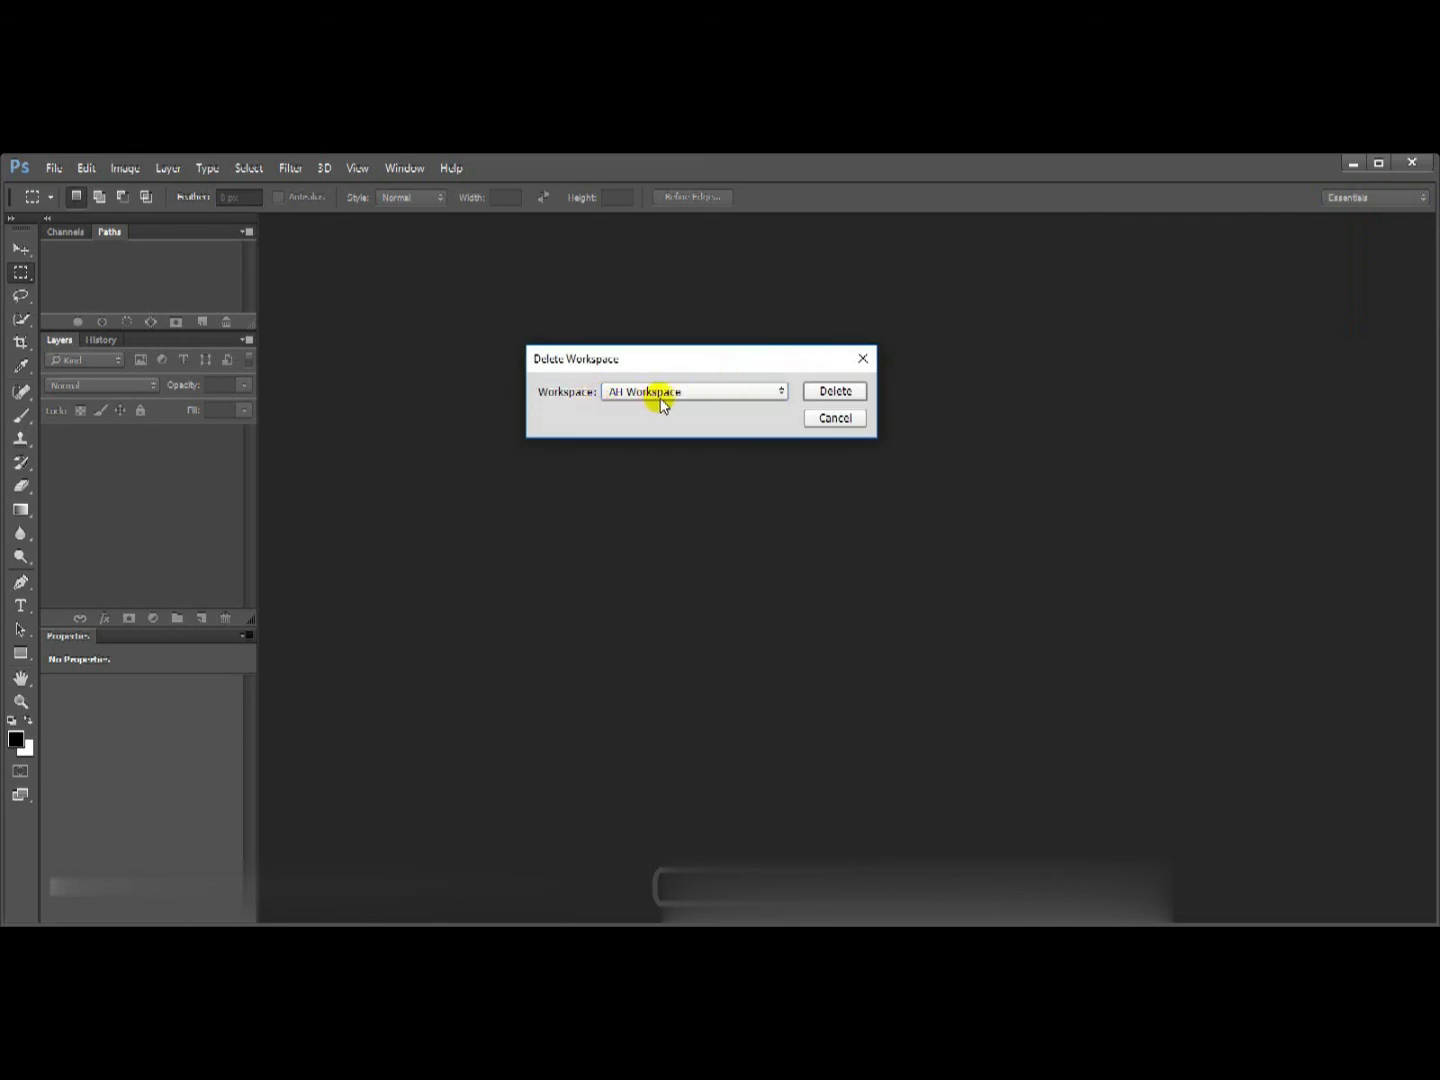
pyautogui.click(740, 392)
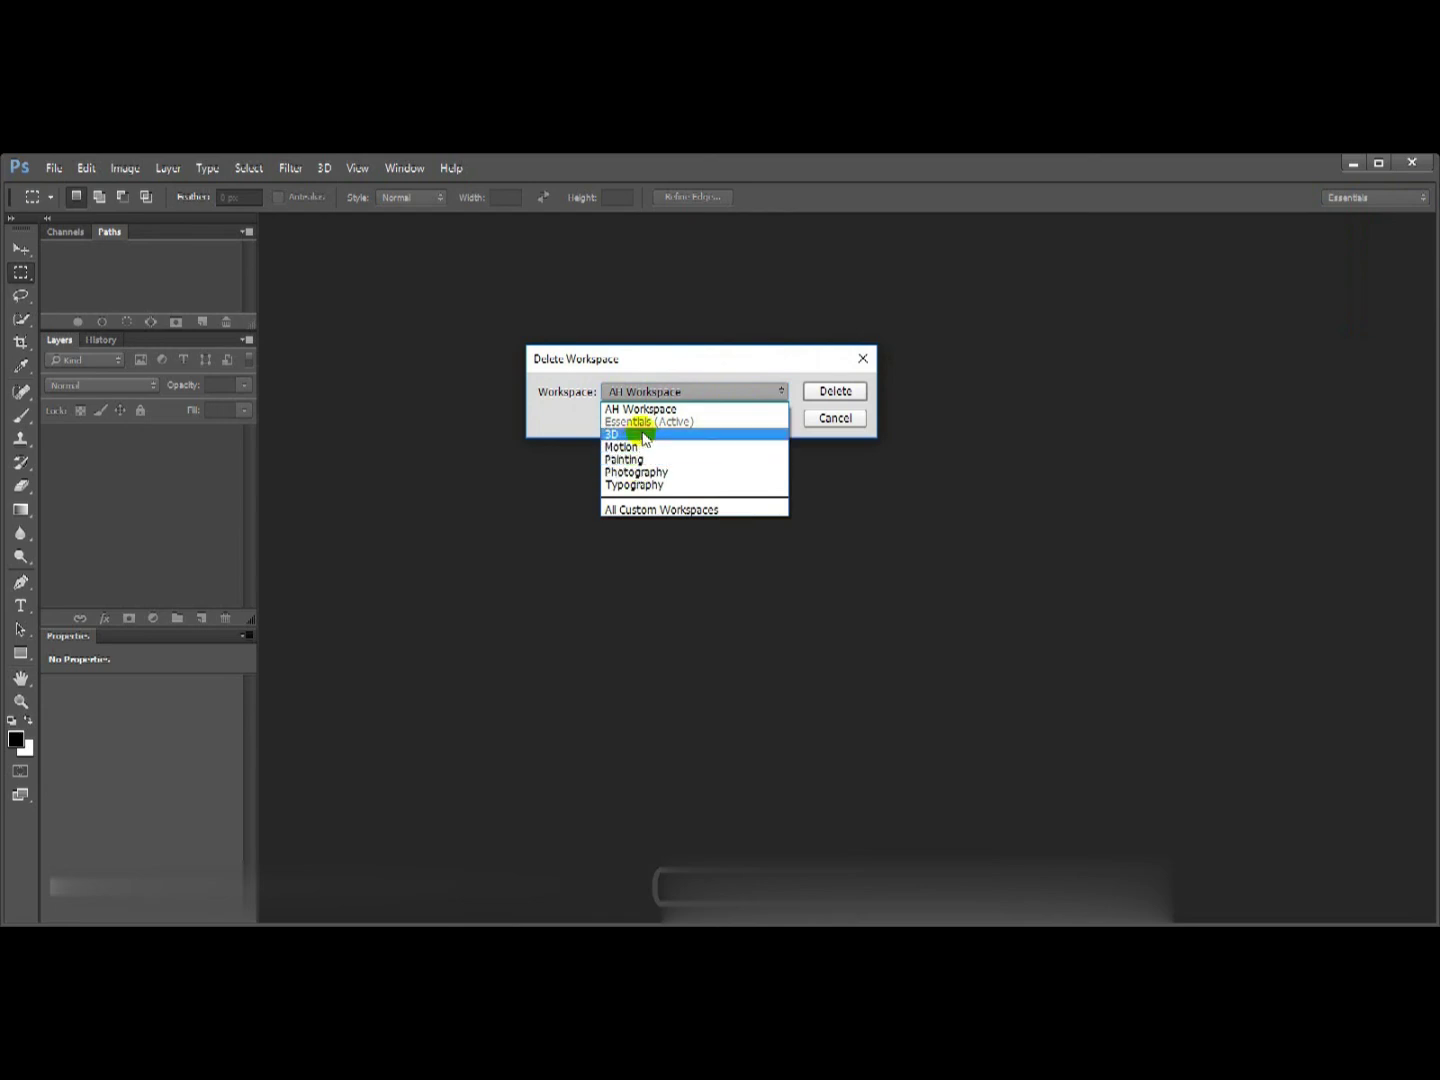
pyautogui.click(666, 366)
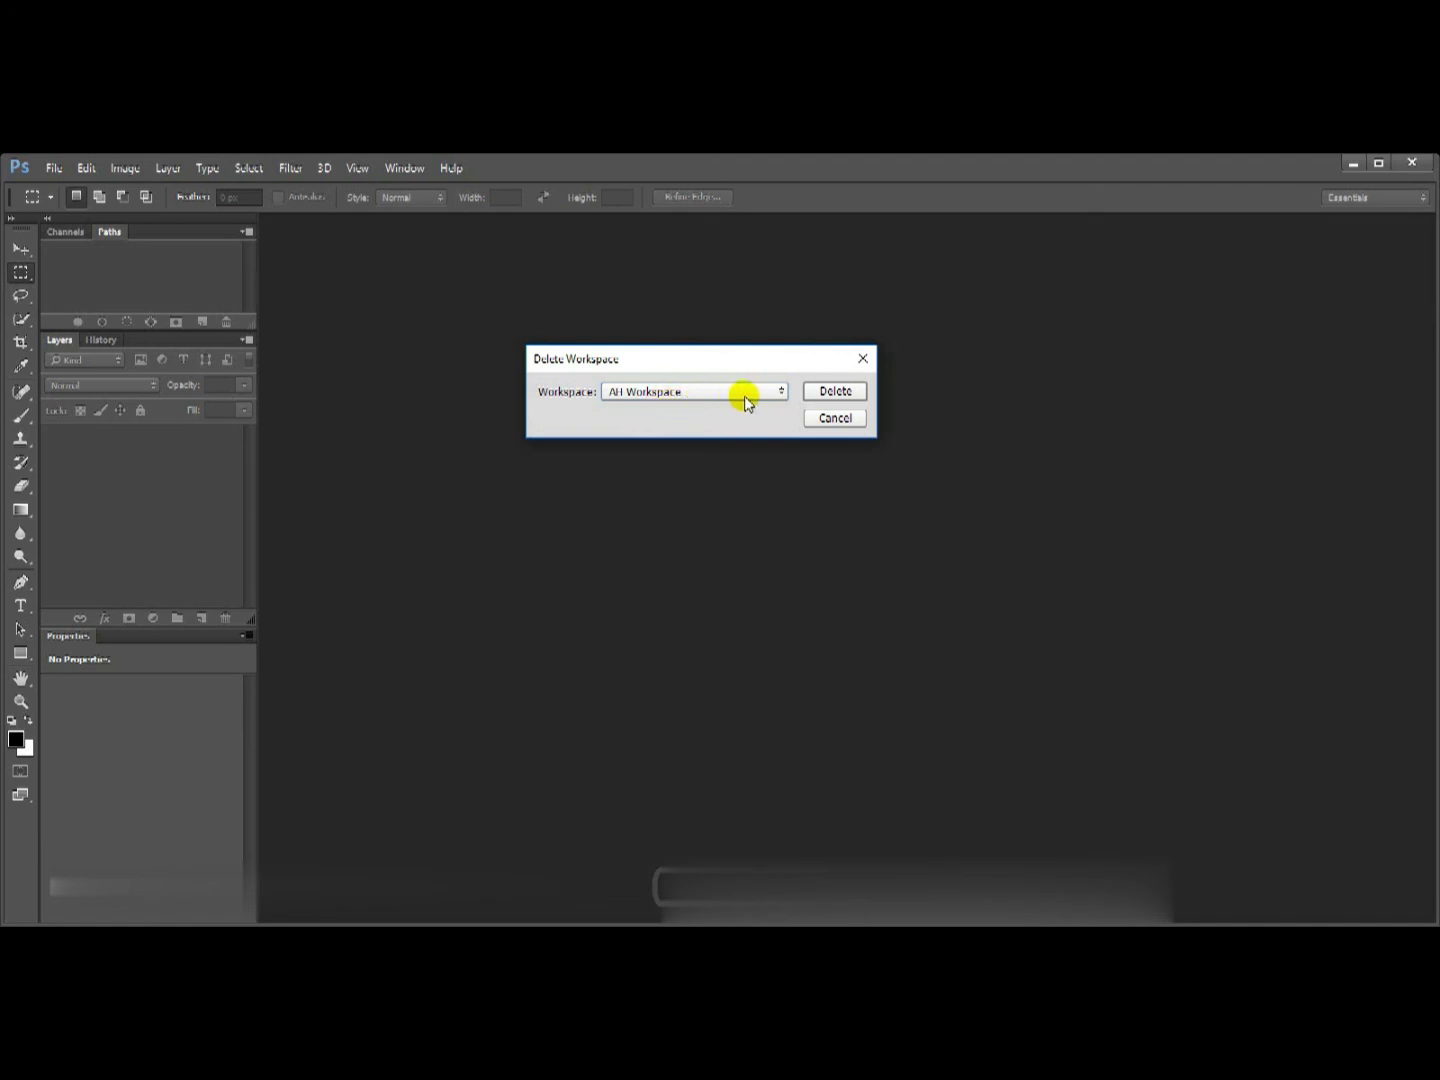
pyautogui.click(828, 396)
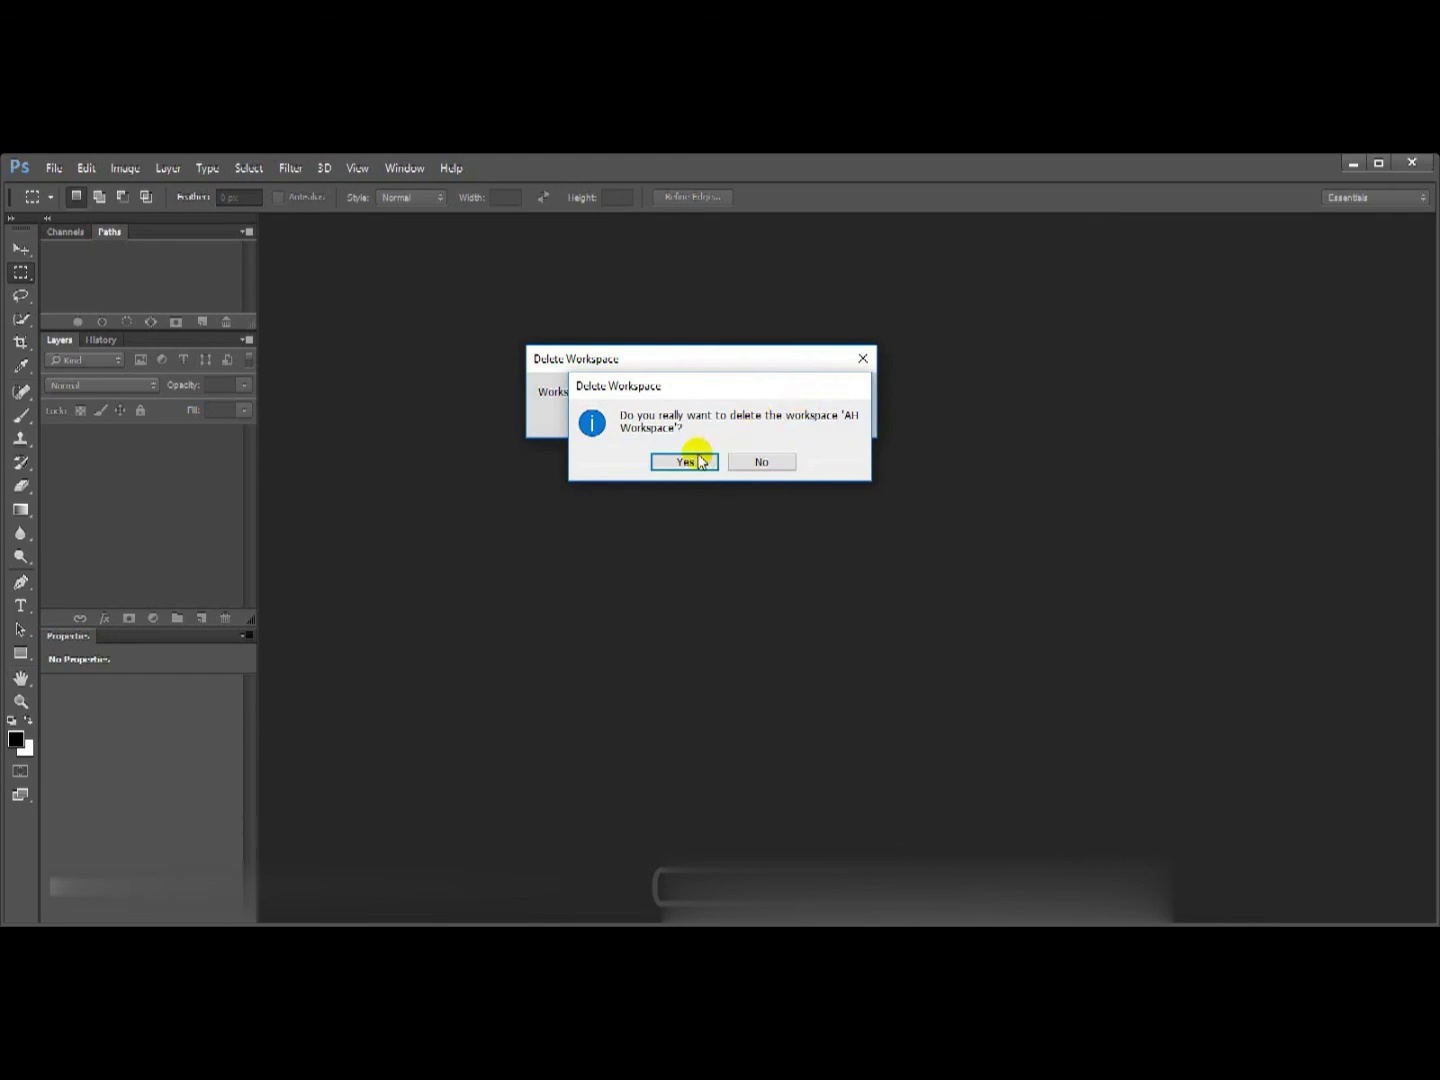
pyautogui.click(700, 461)
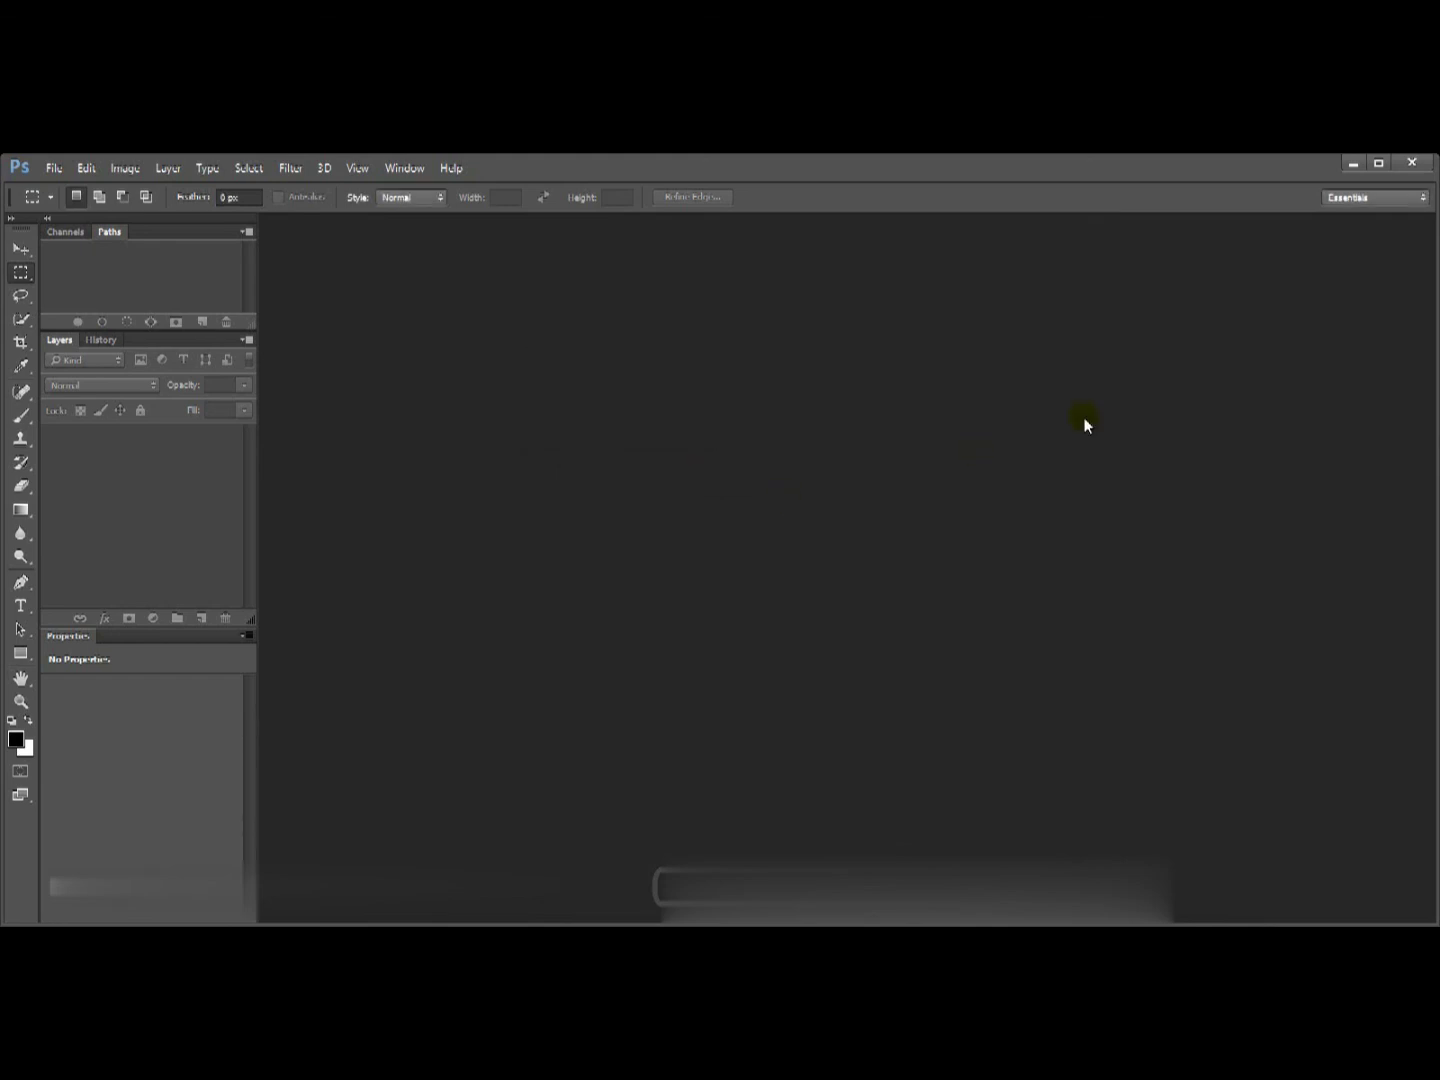
# Step: Reset the Essentials workspace to its default panel layout
pyautogui.click(1354, 200)
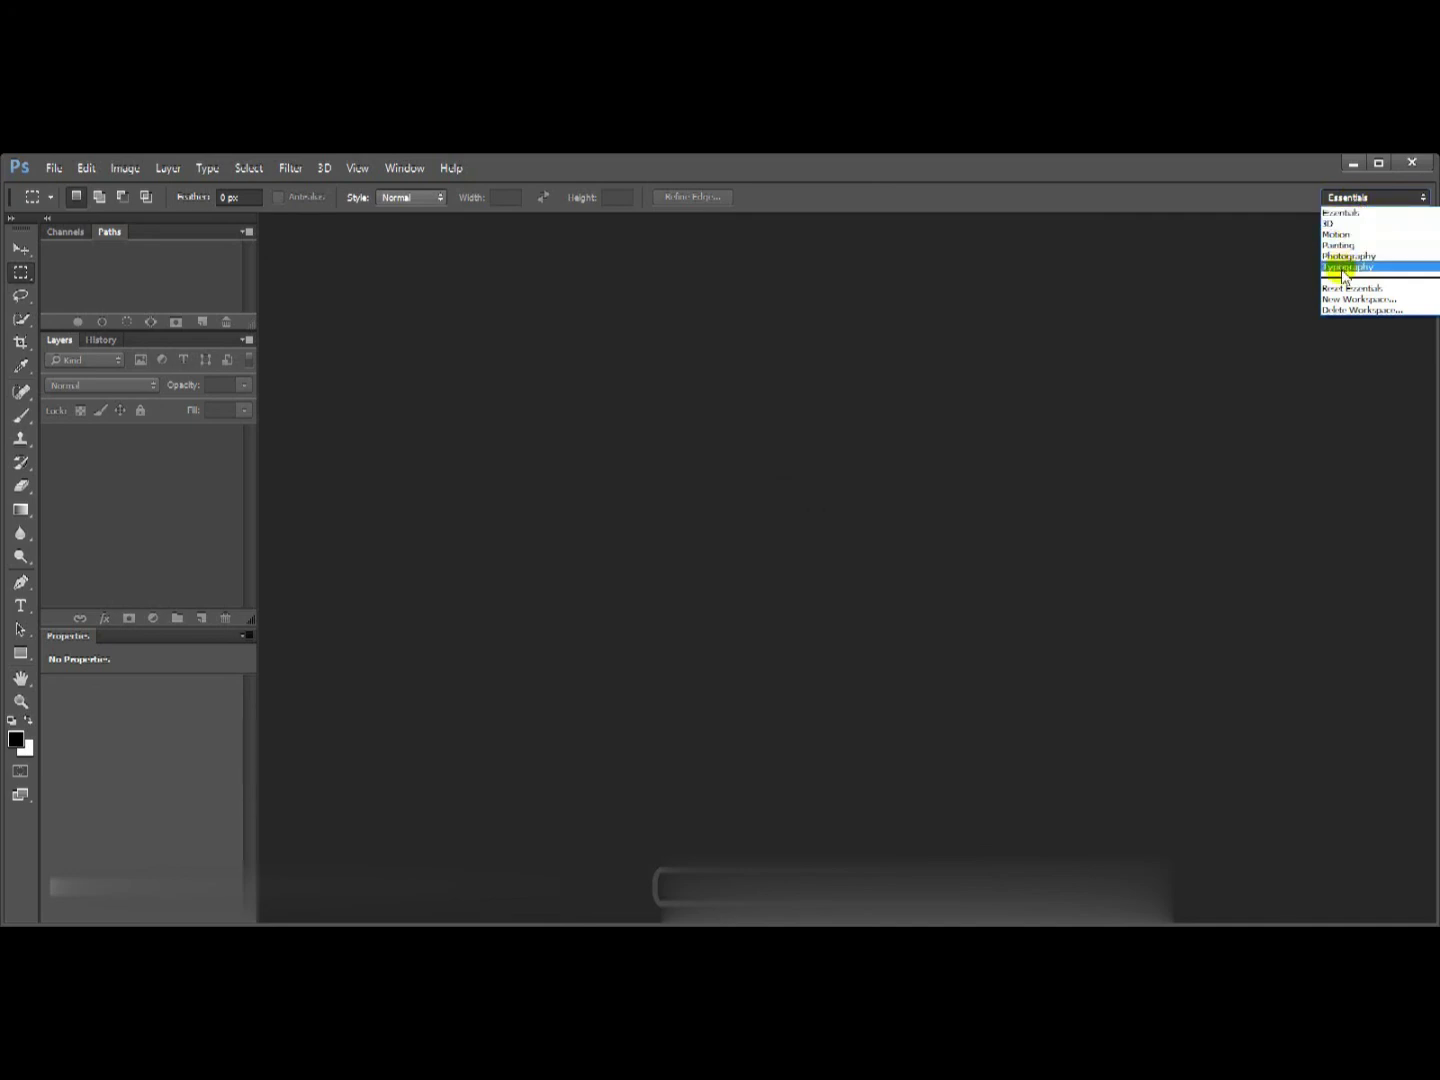
pyautogui.click(1346, 206)
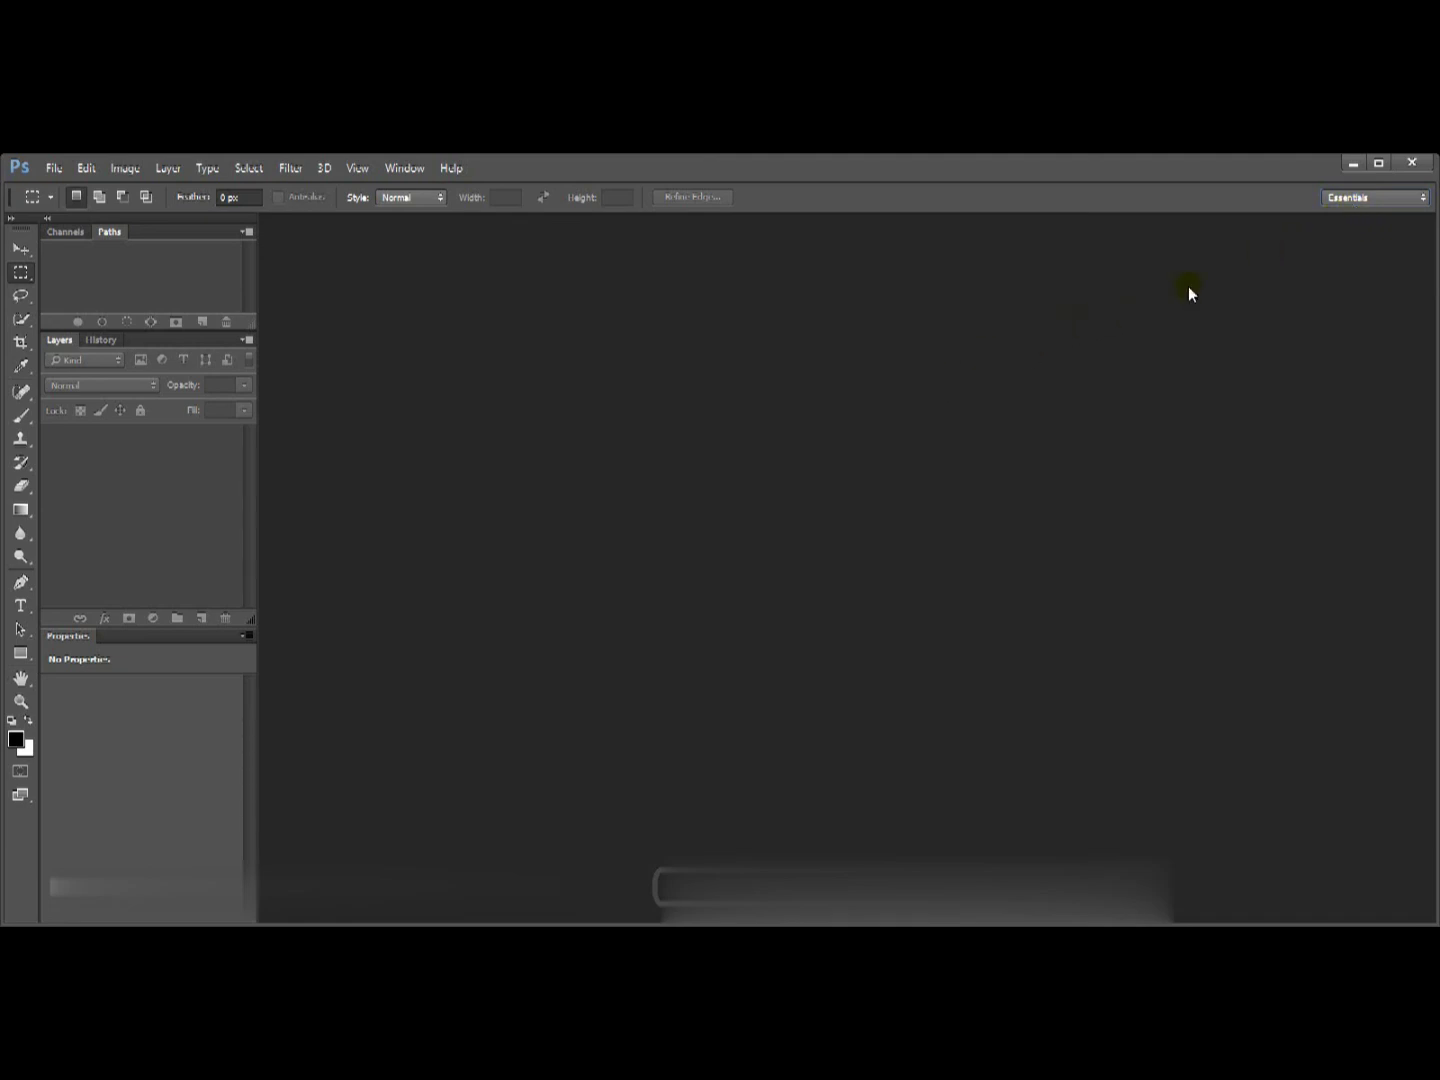
pyautogui.click(1361, 200)
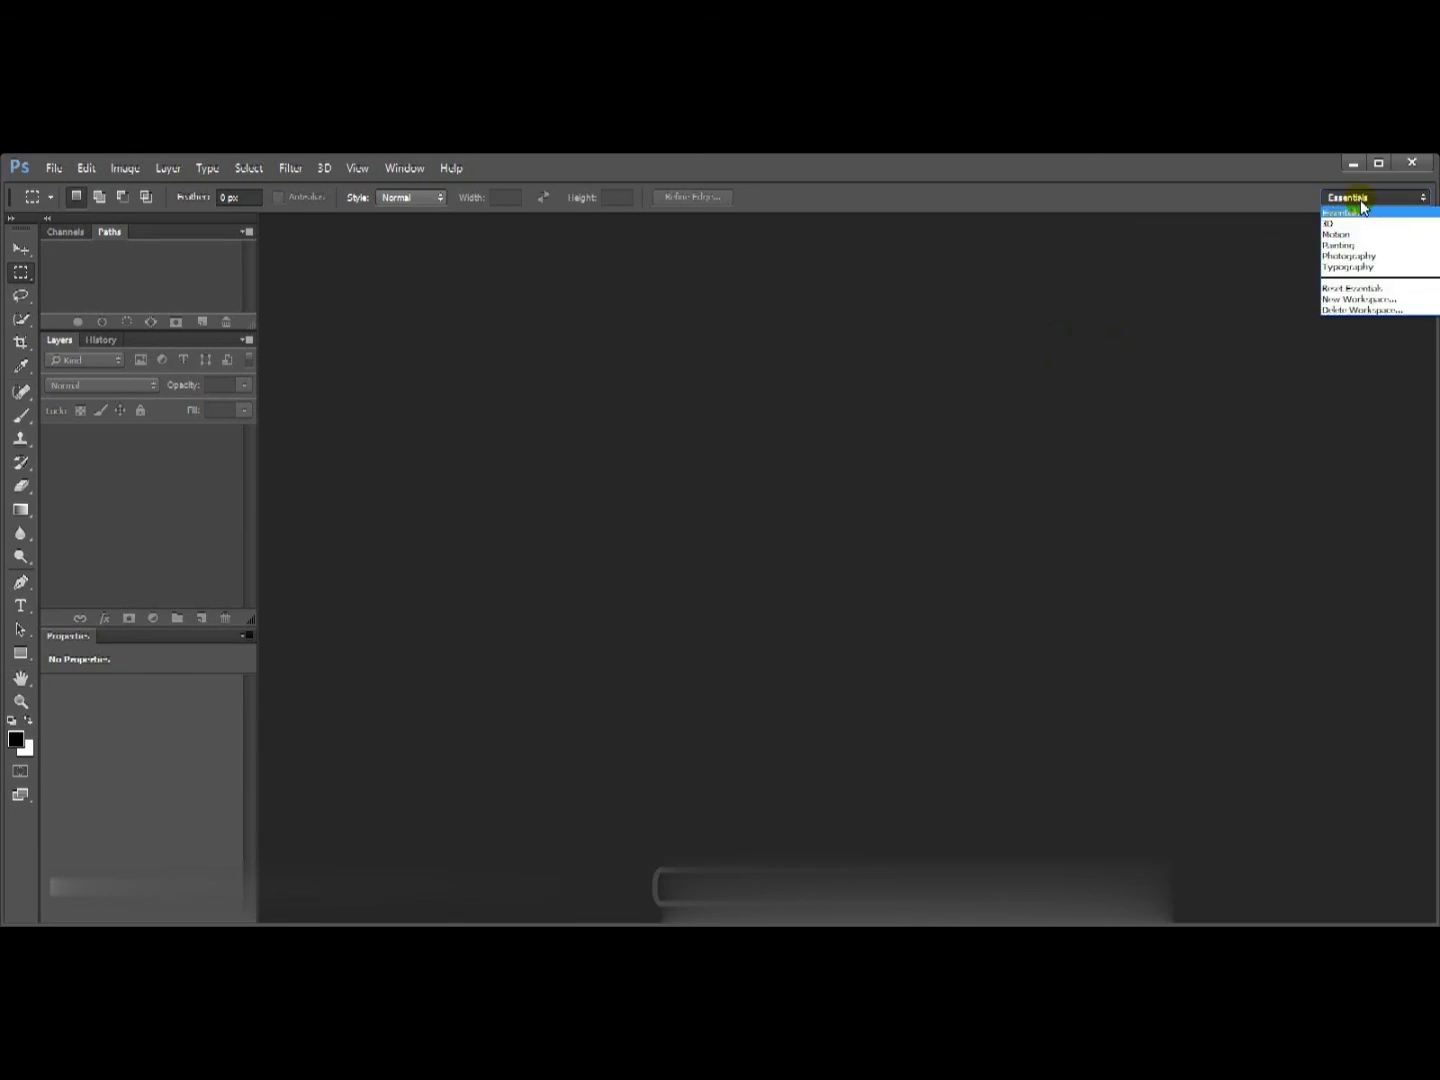
pyautogui.click(1362, 291)
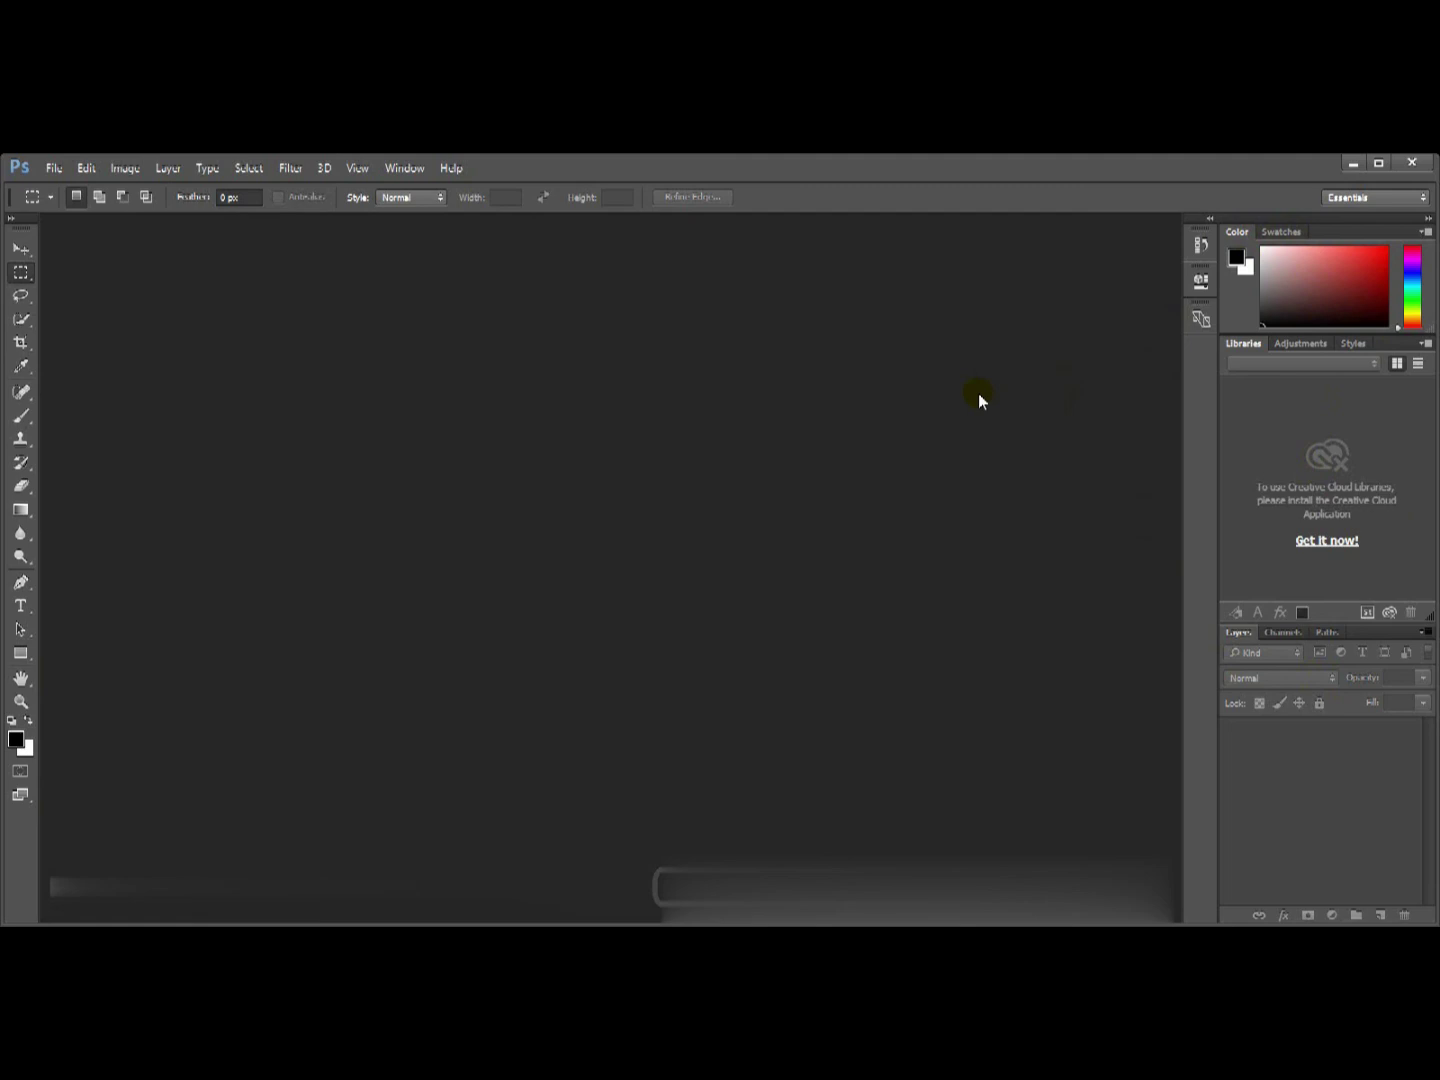
# Step: Expand the collapsed History panel and test its behaviour while alternating between the Move and Rectangular Marquee tools
pyautogui.click(1201, 247)
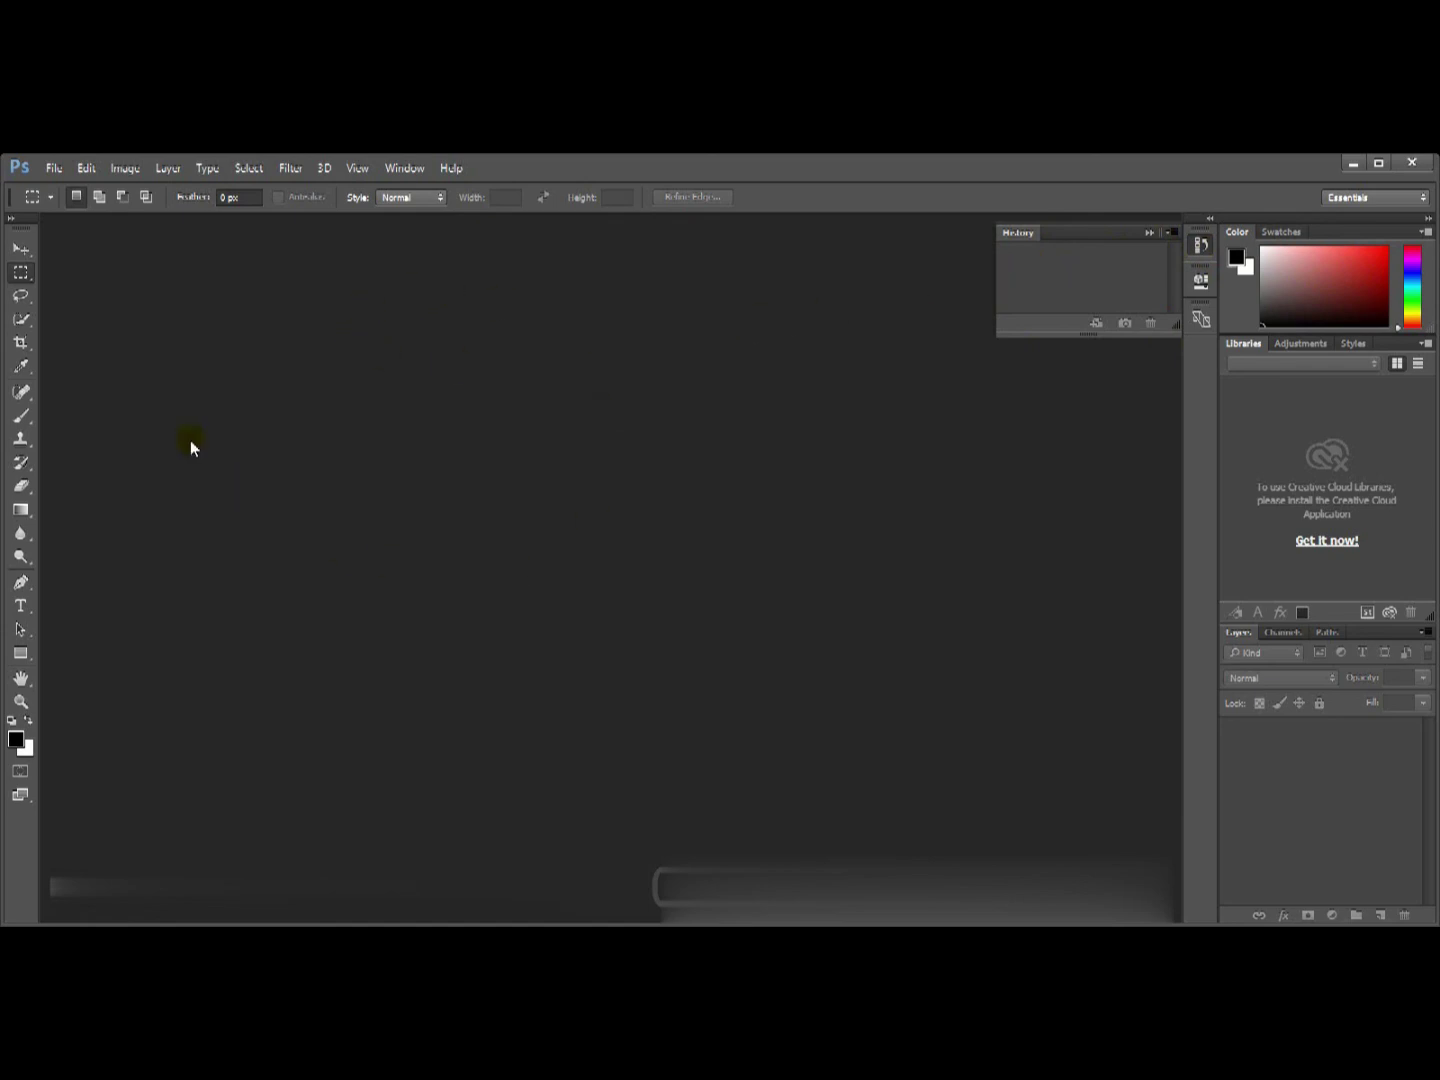
pyautogui.click(20, 249)
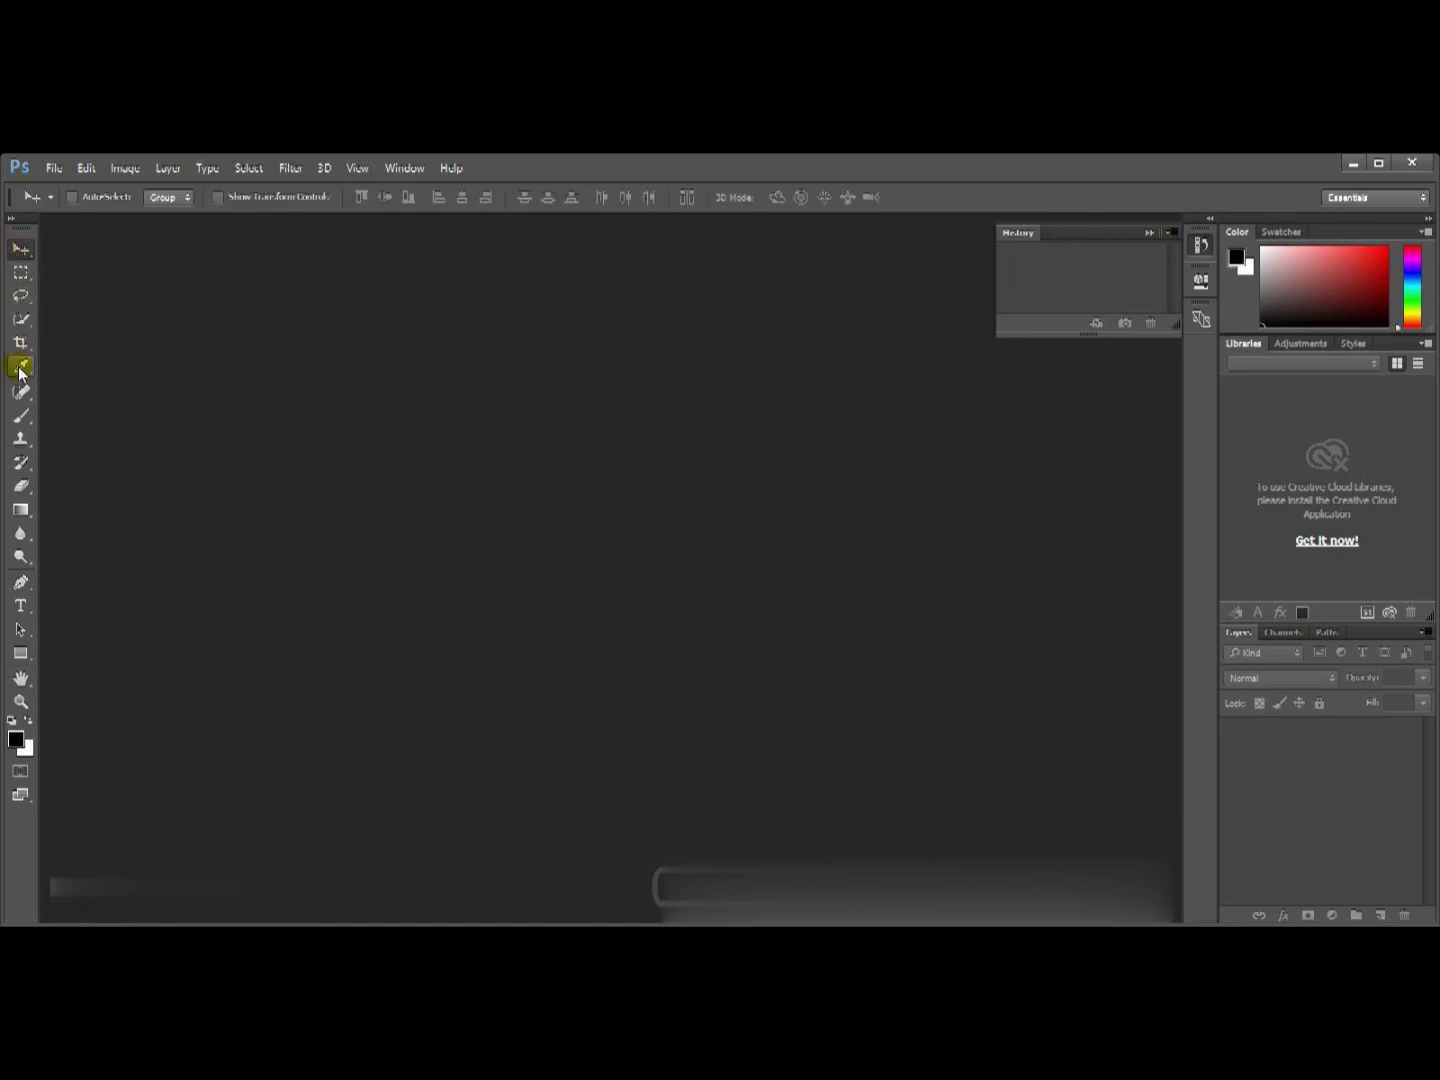
pyautogui.click(20, 273)
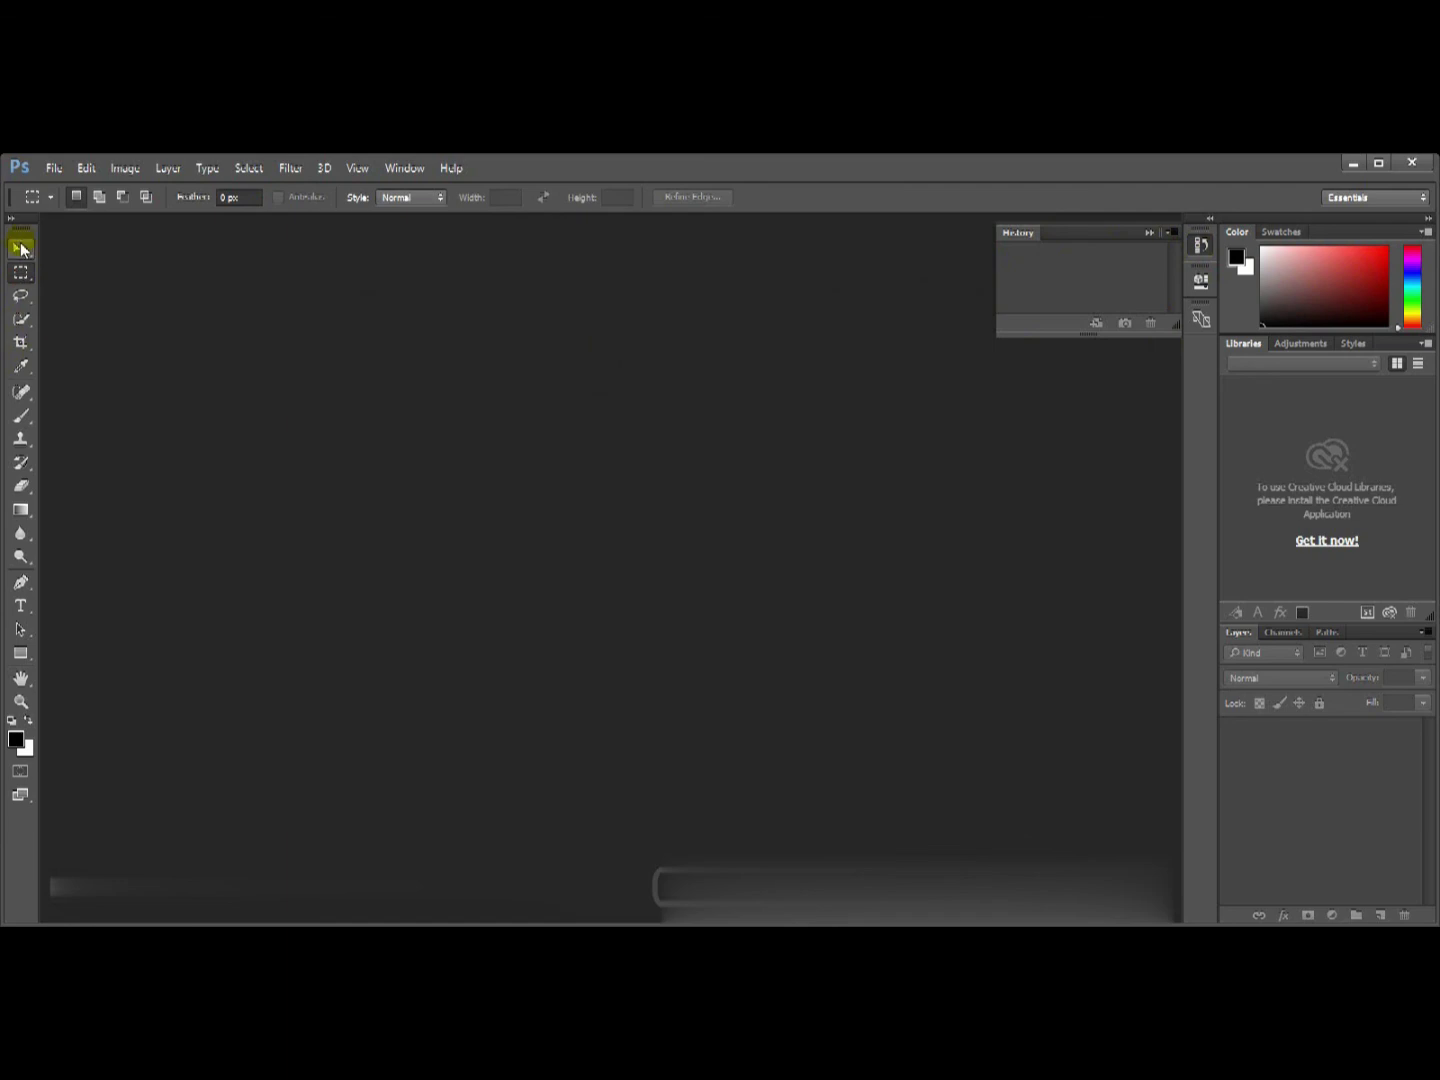
pyautogui.click(21, 249)
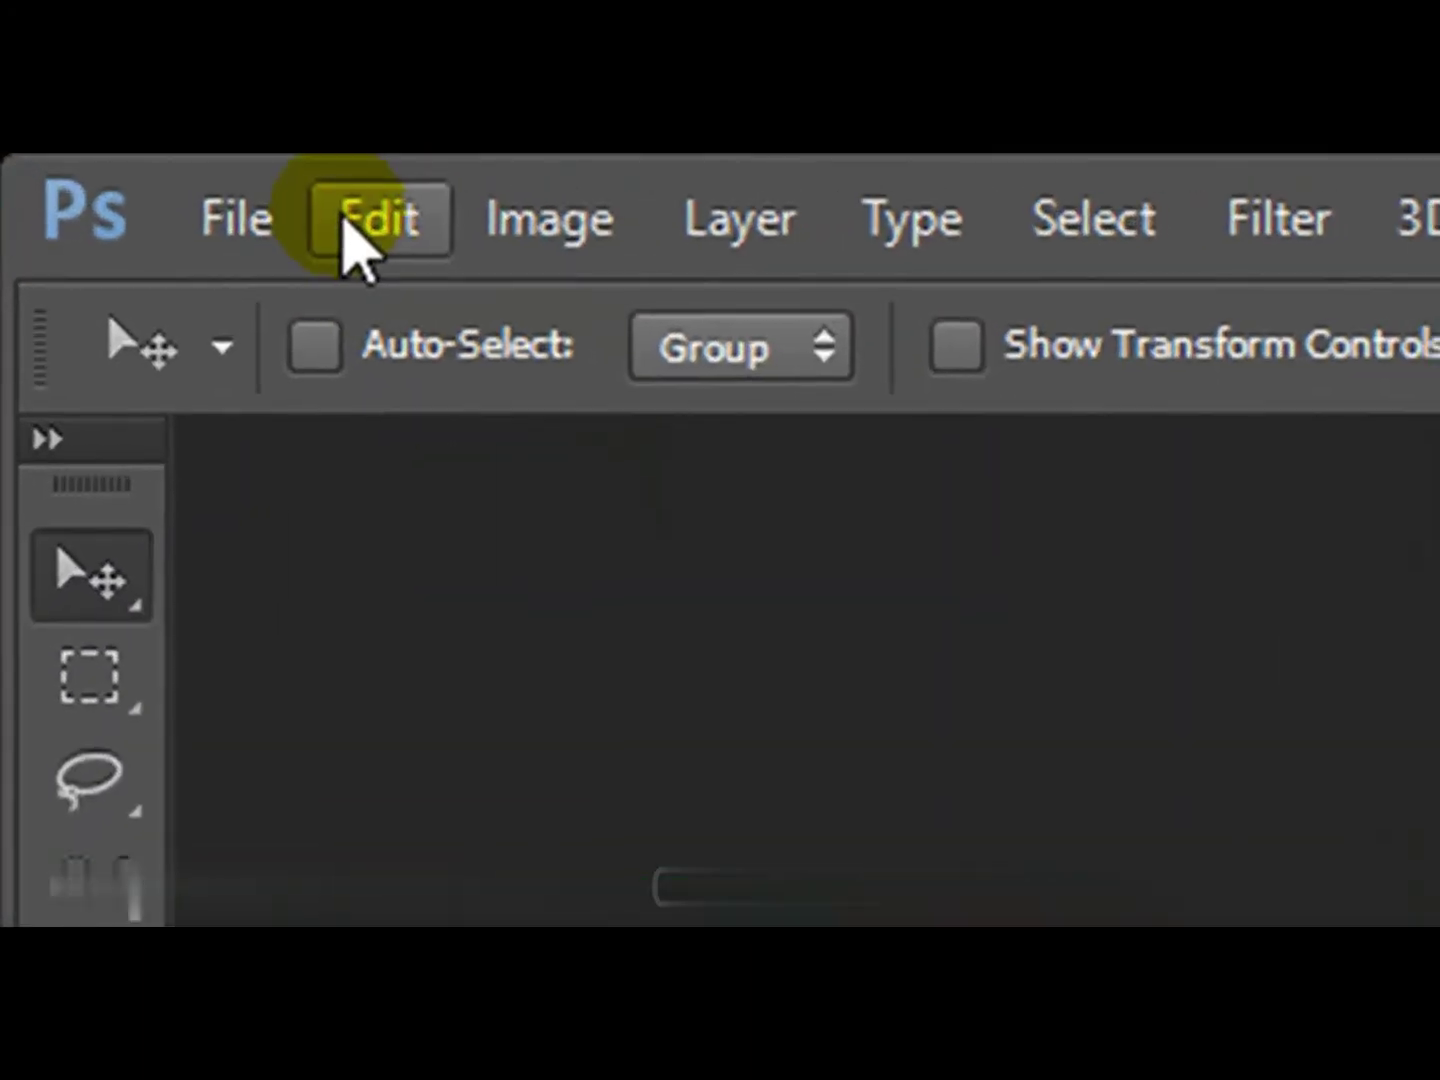
# Step: Enable Auto-Collapse Iconic Panels in the Workspace preferences
pyautogui.click(86, 167)
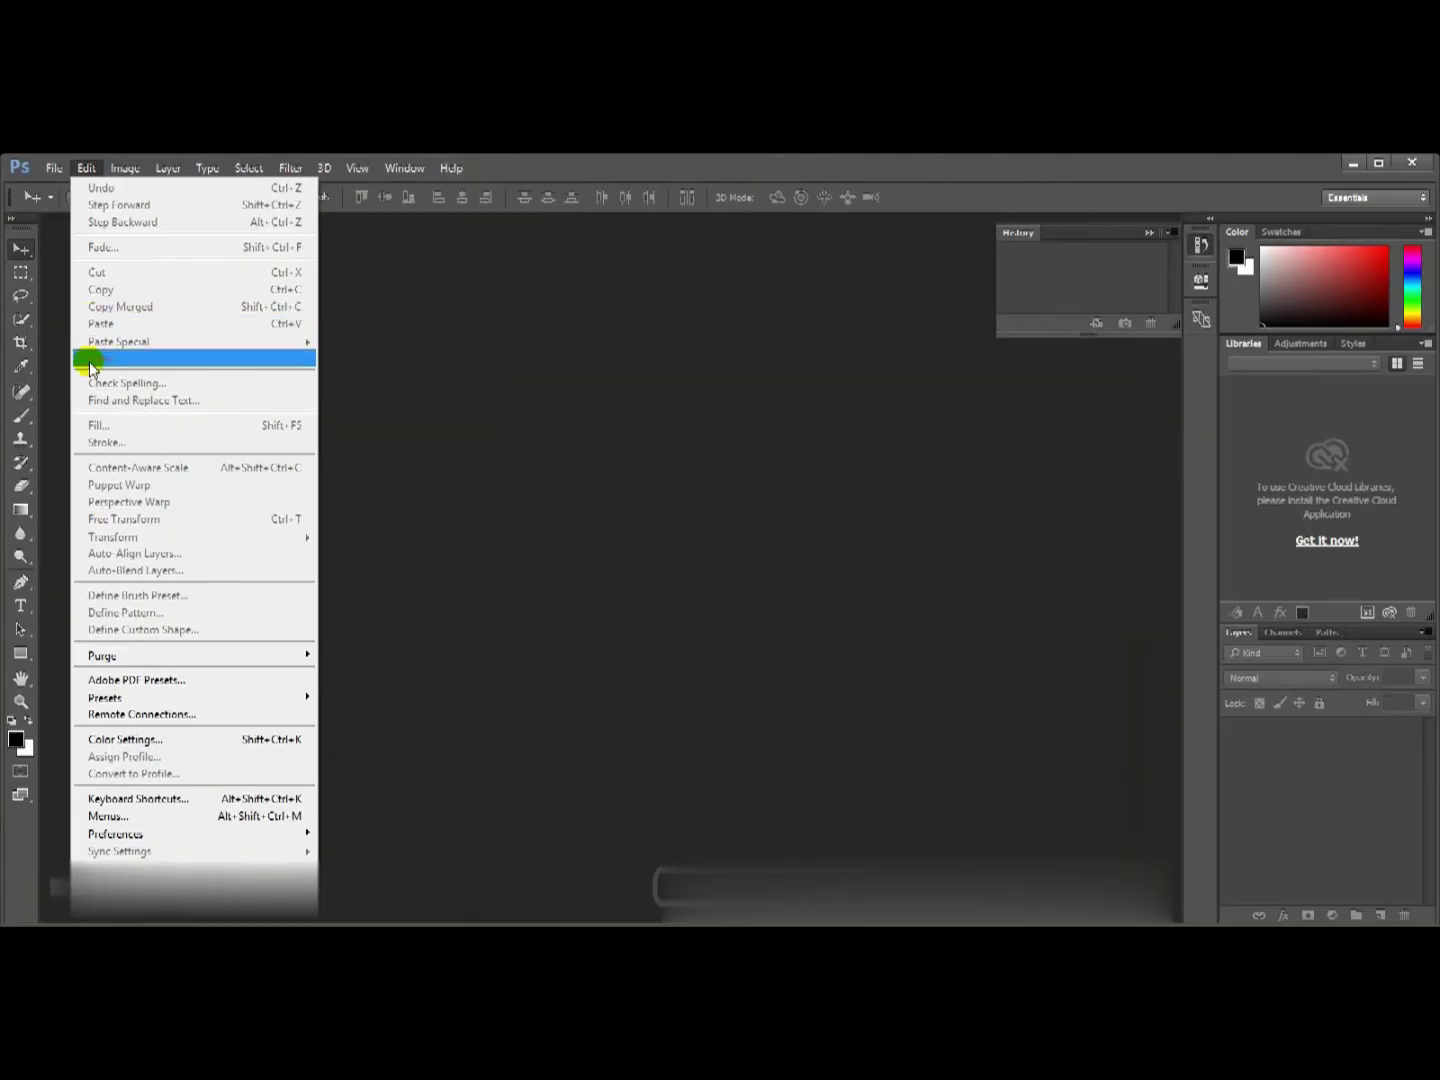
pyautogui.moveTo(140, 834)
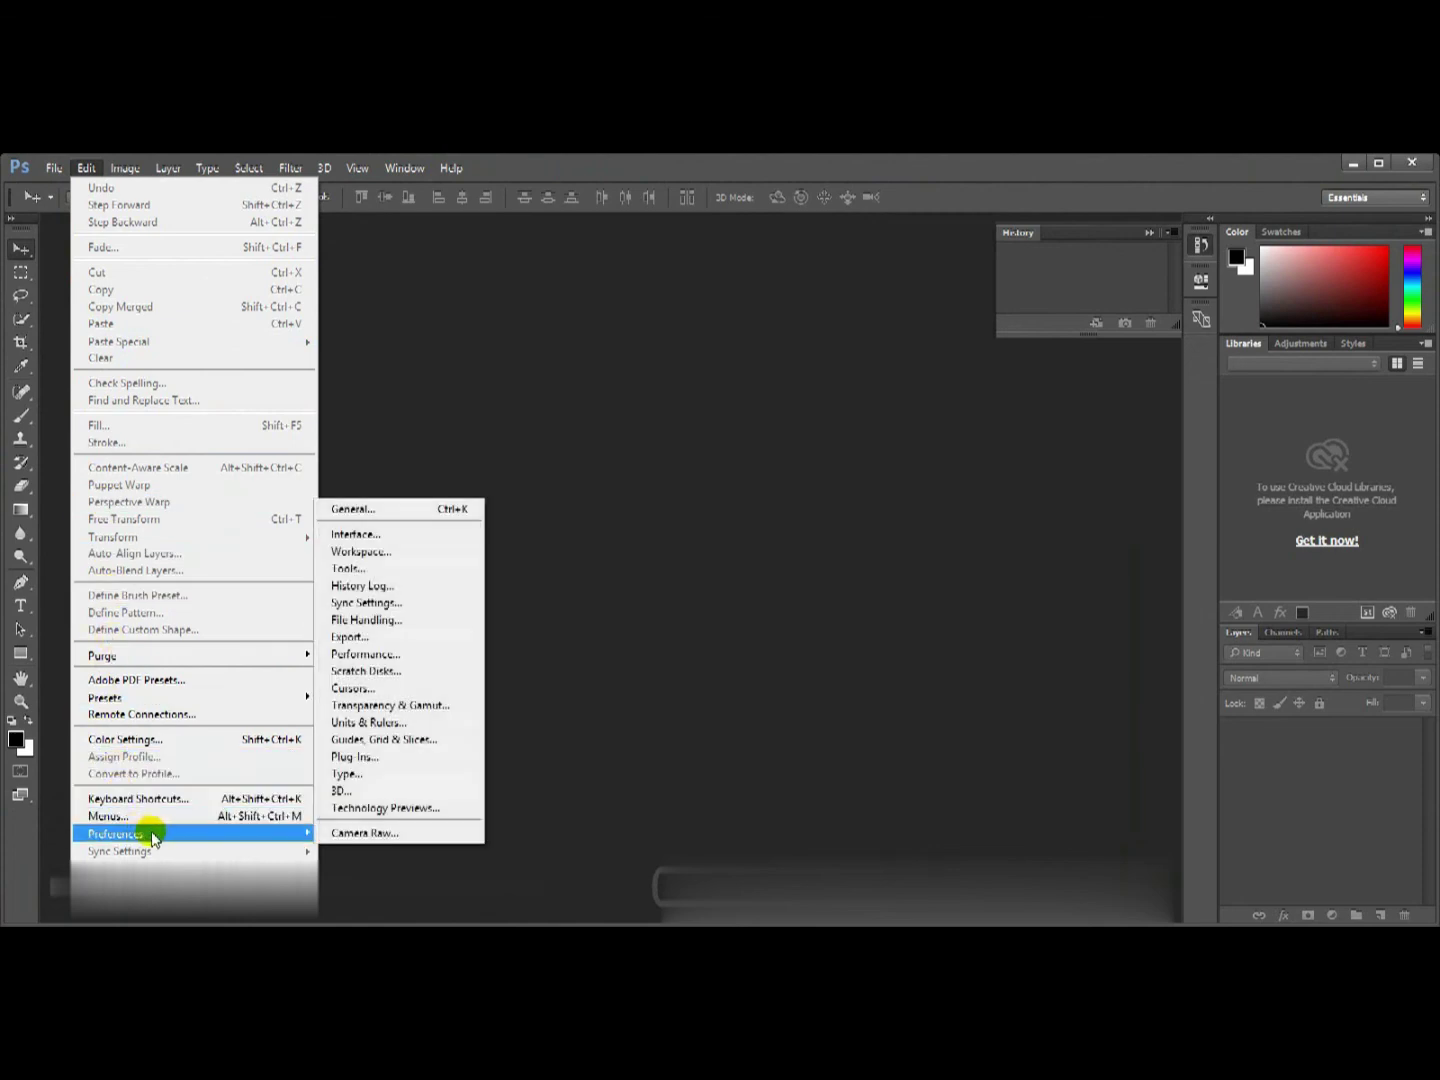
pyautogui.click(379, 554)
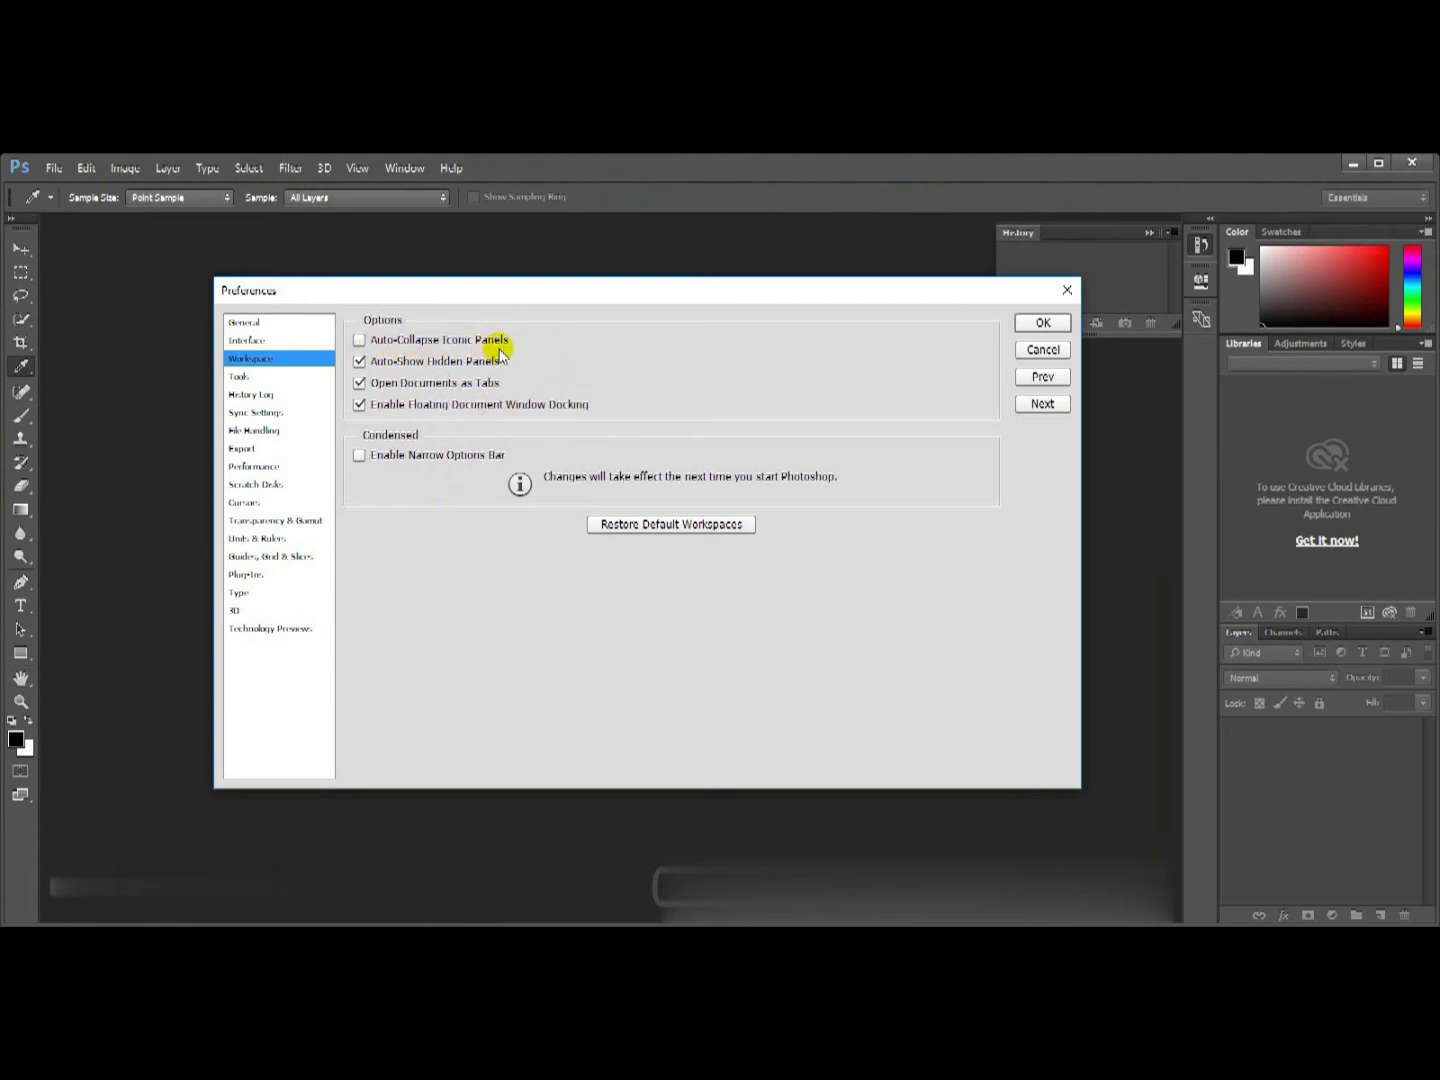
pyautogui.click(359, 341)
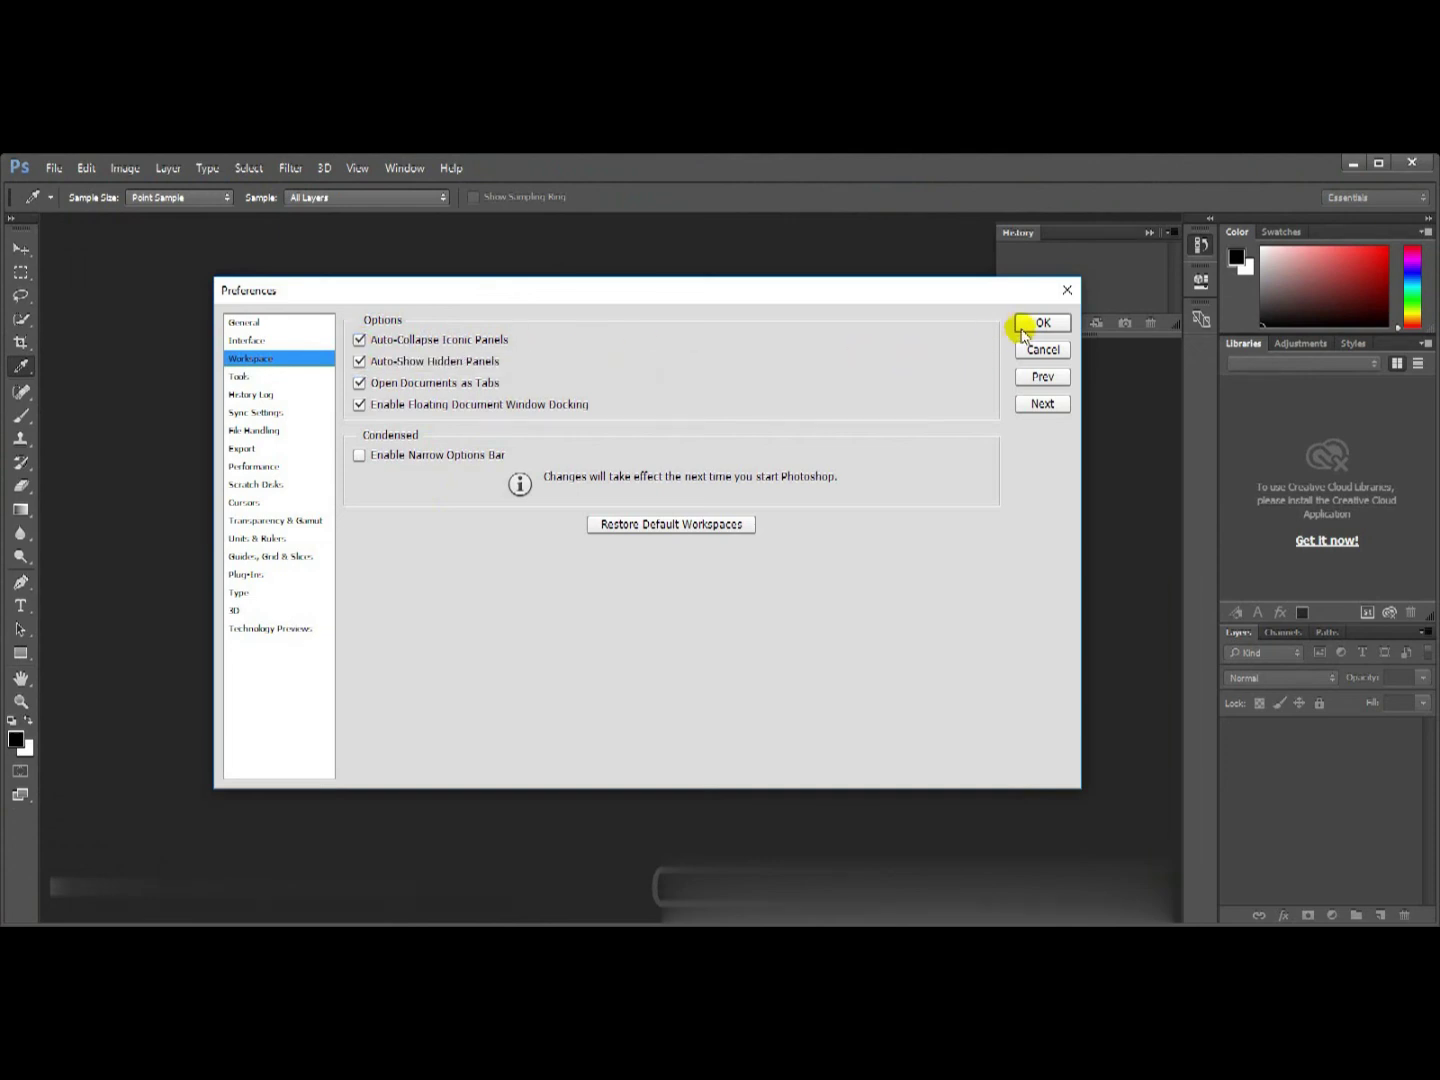
pyautogui.click(1039, 323)
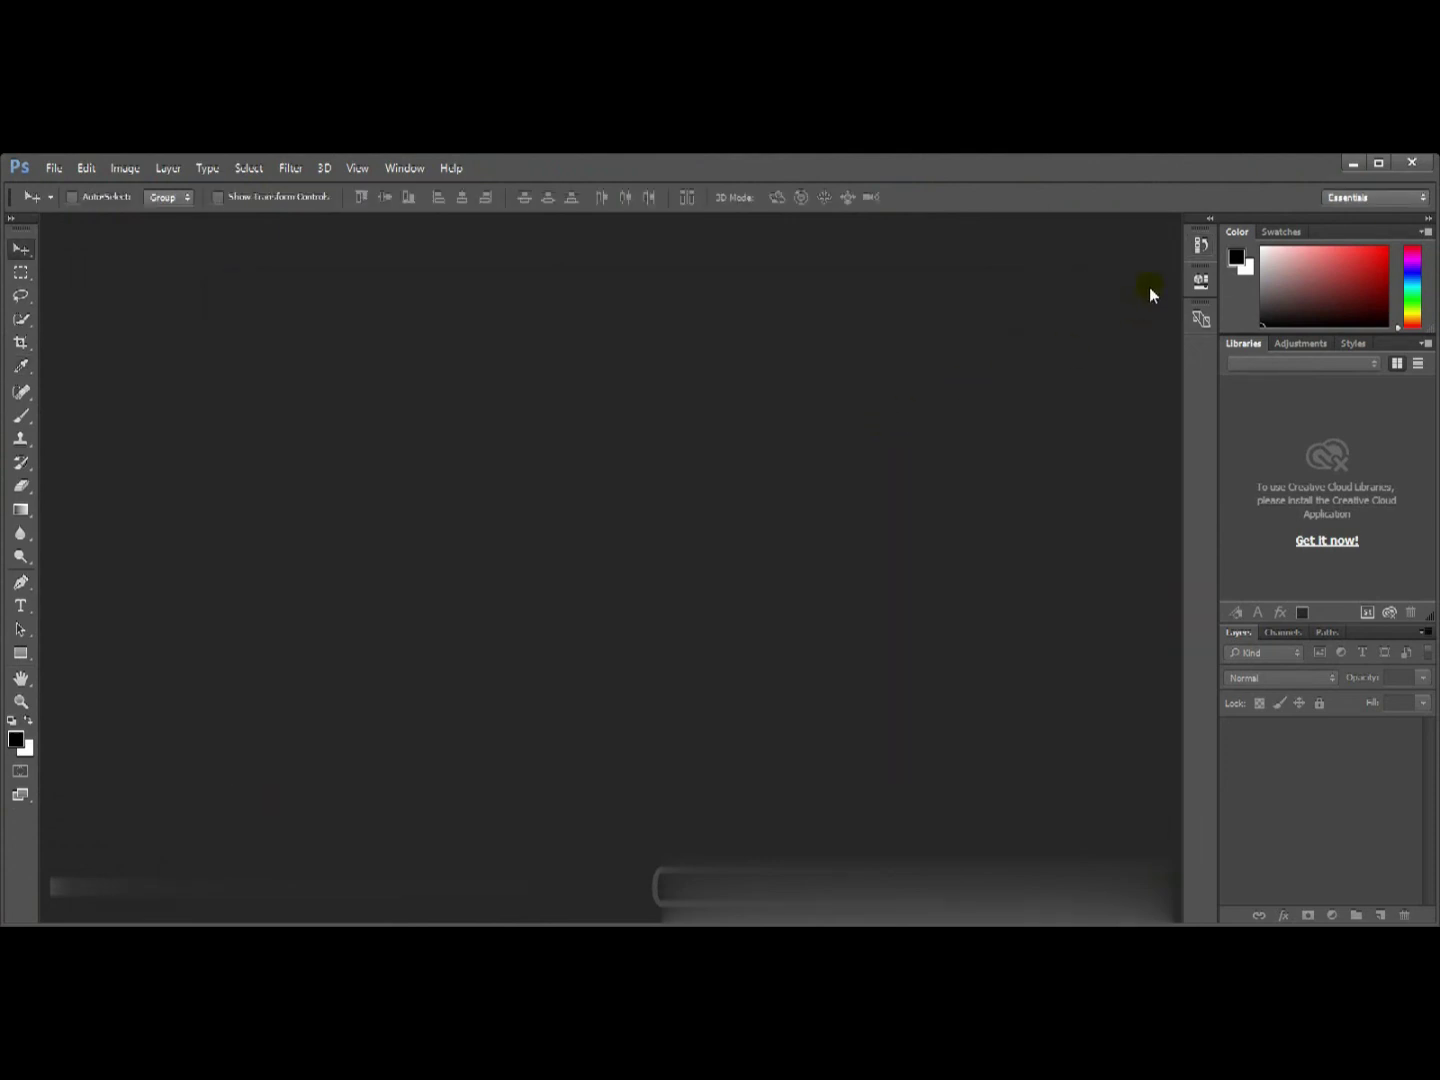
# Step: Expand the History panel again and select the Rectangular Marquee tool to test the auto-collapse behaviour
pyautogui.click(1202, 247)
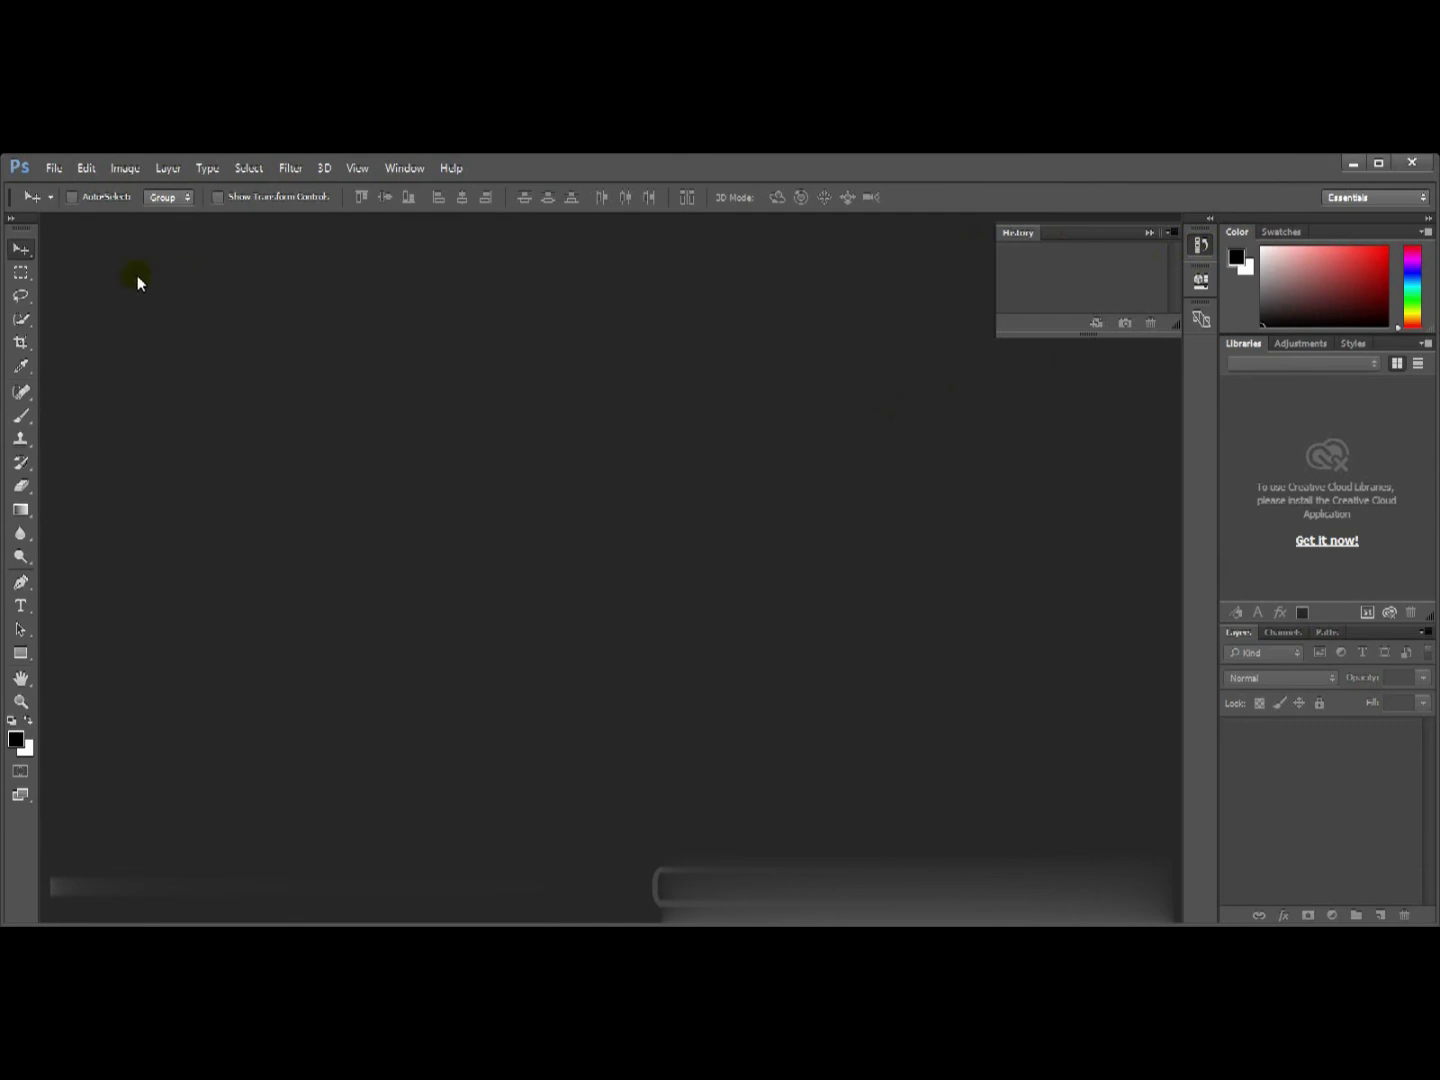
pyautogui.click(22, 273)
pyautogui.click(21, 274)
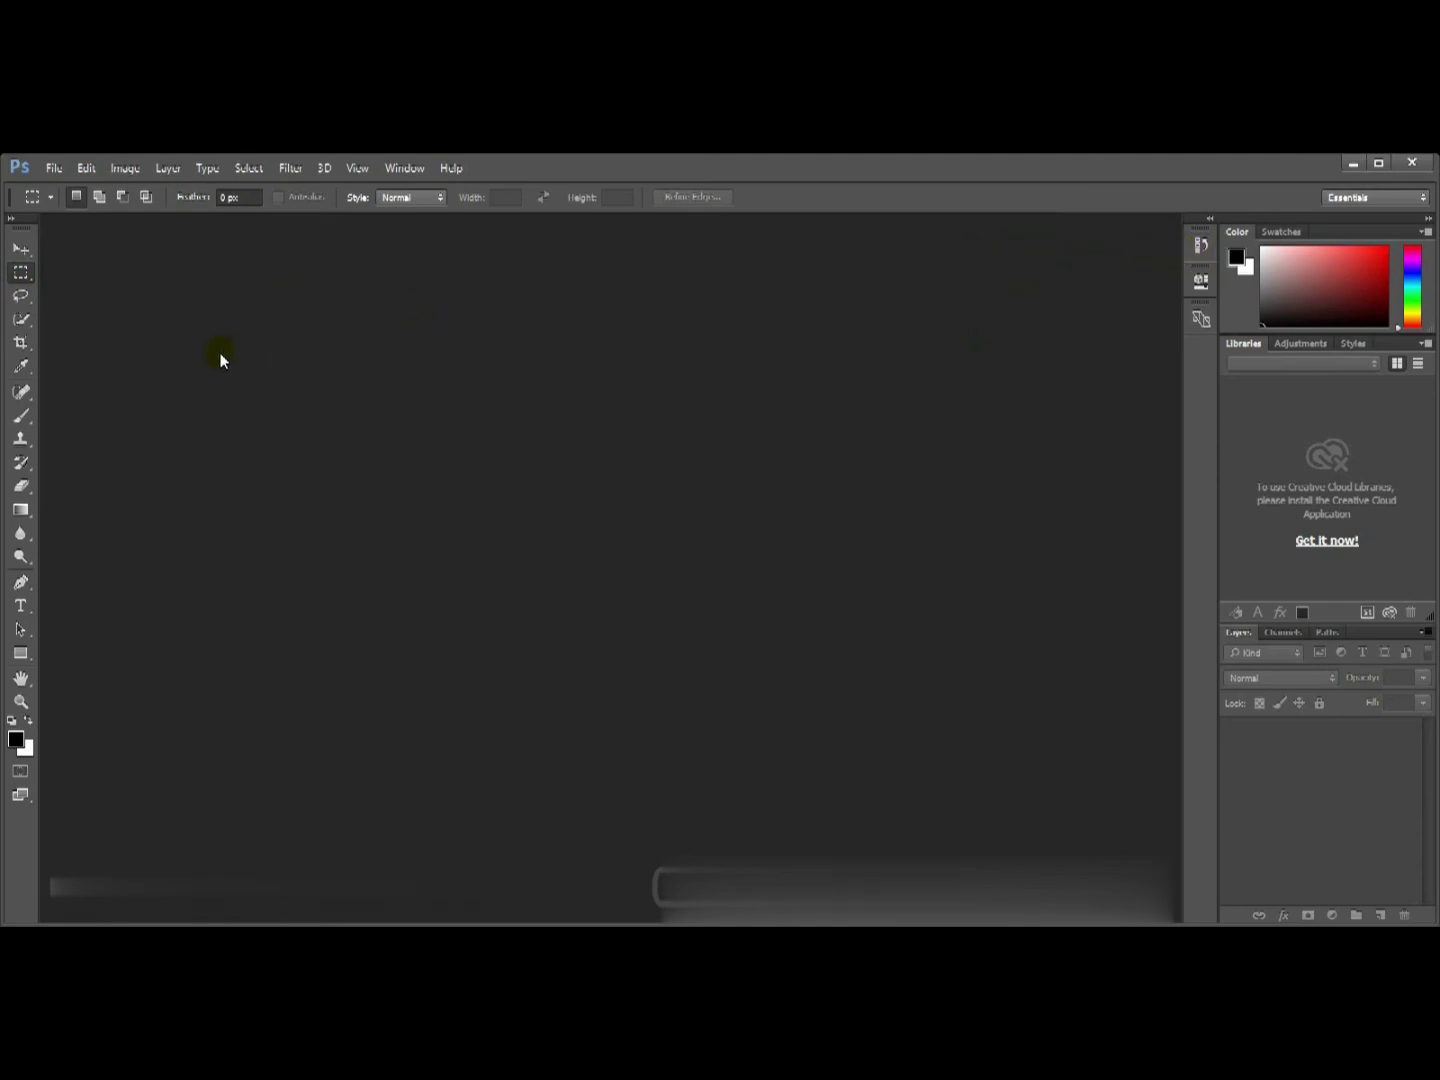
# Step: Disable Auto-Collapse Iconic Panels in the Workspace preferences
pyautogui.click(85, 168)
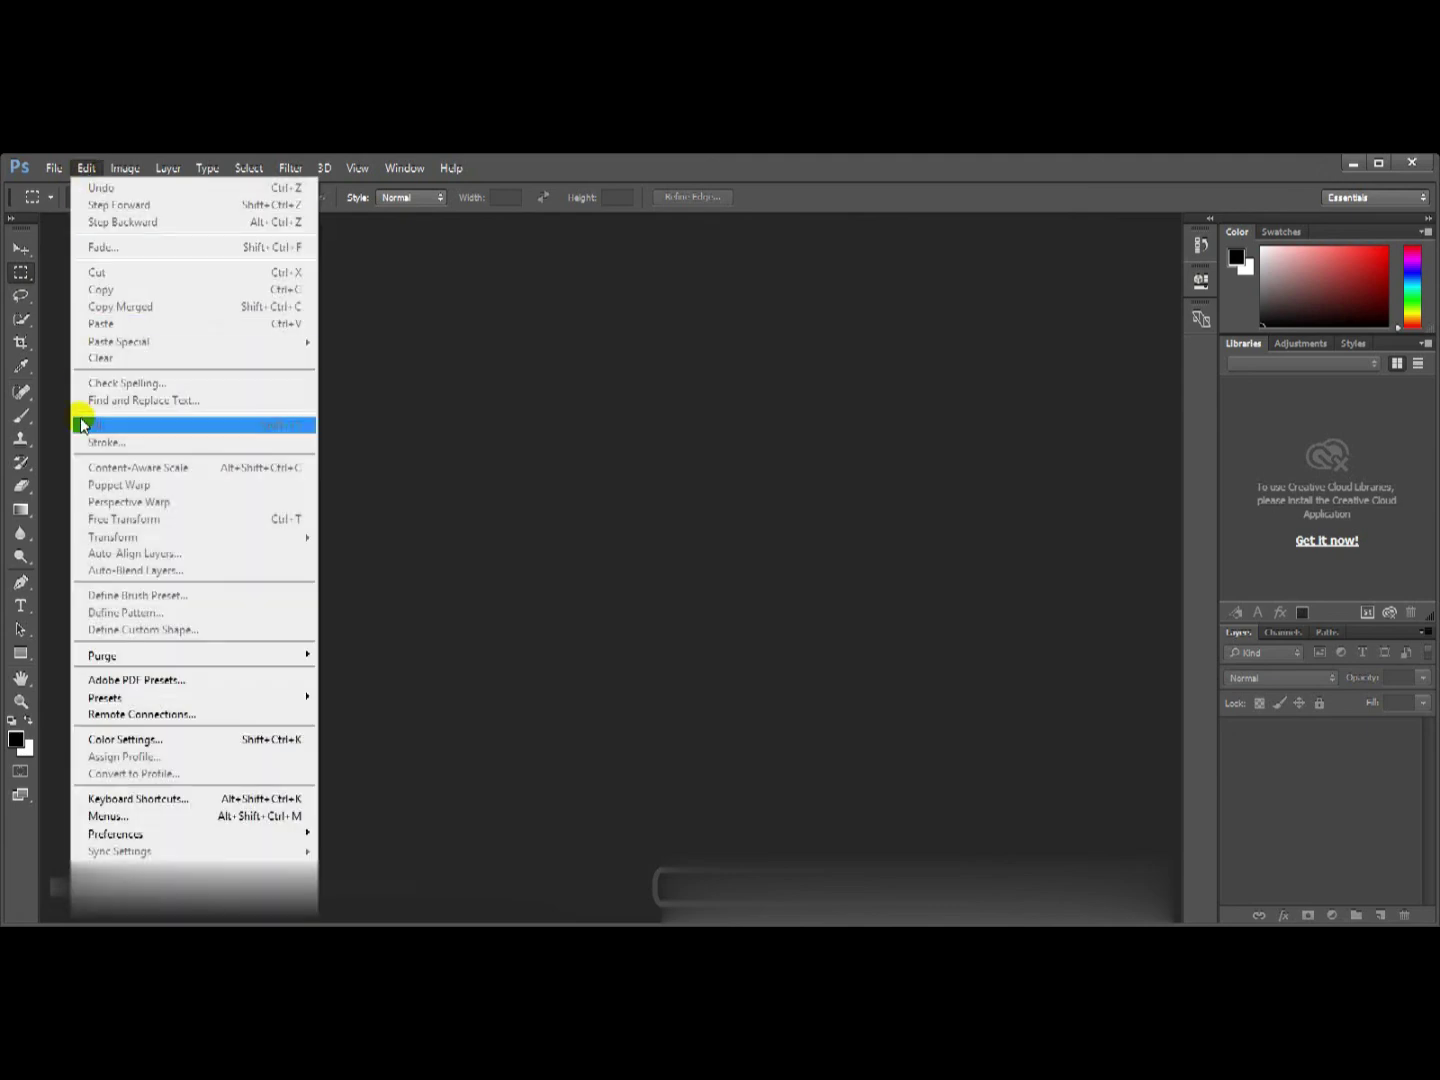
pyautogui.moveTo(95, 830)
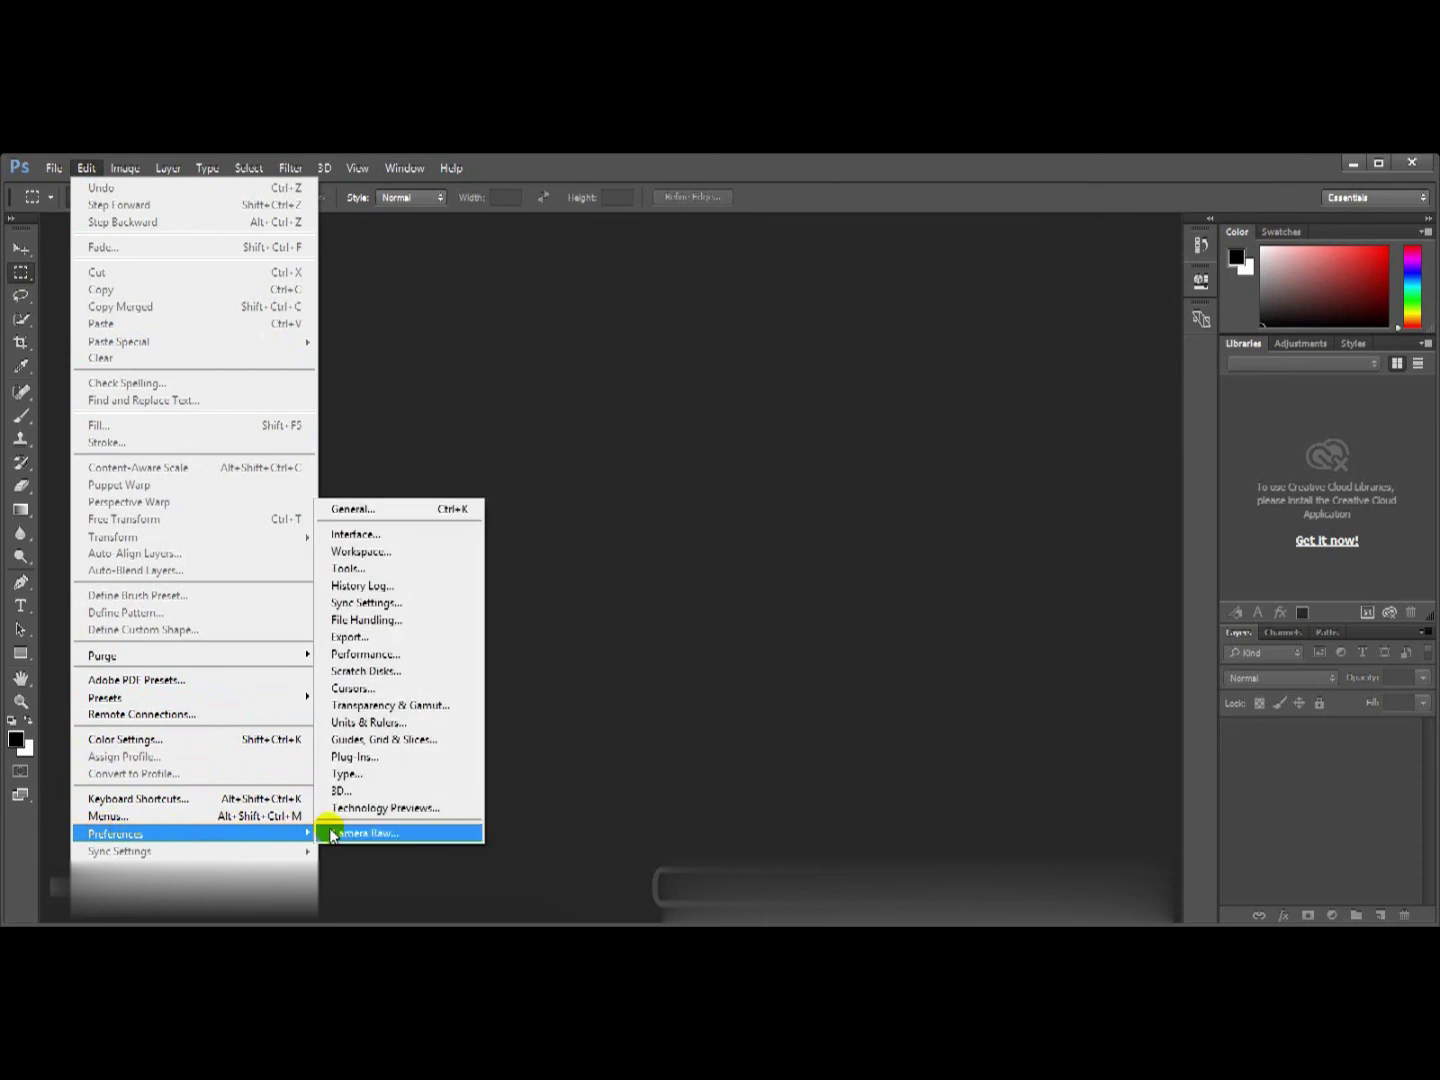
pyautogui.click(384, 558)
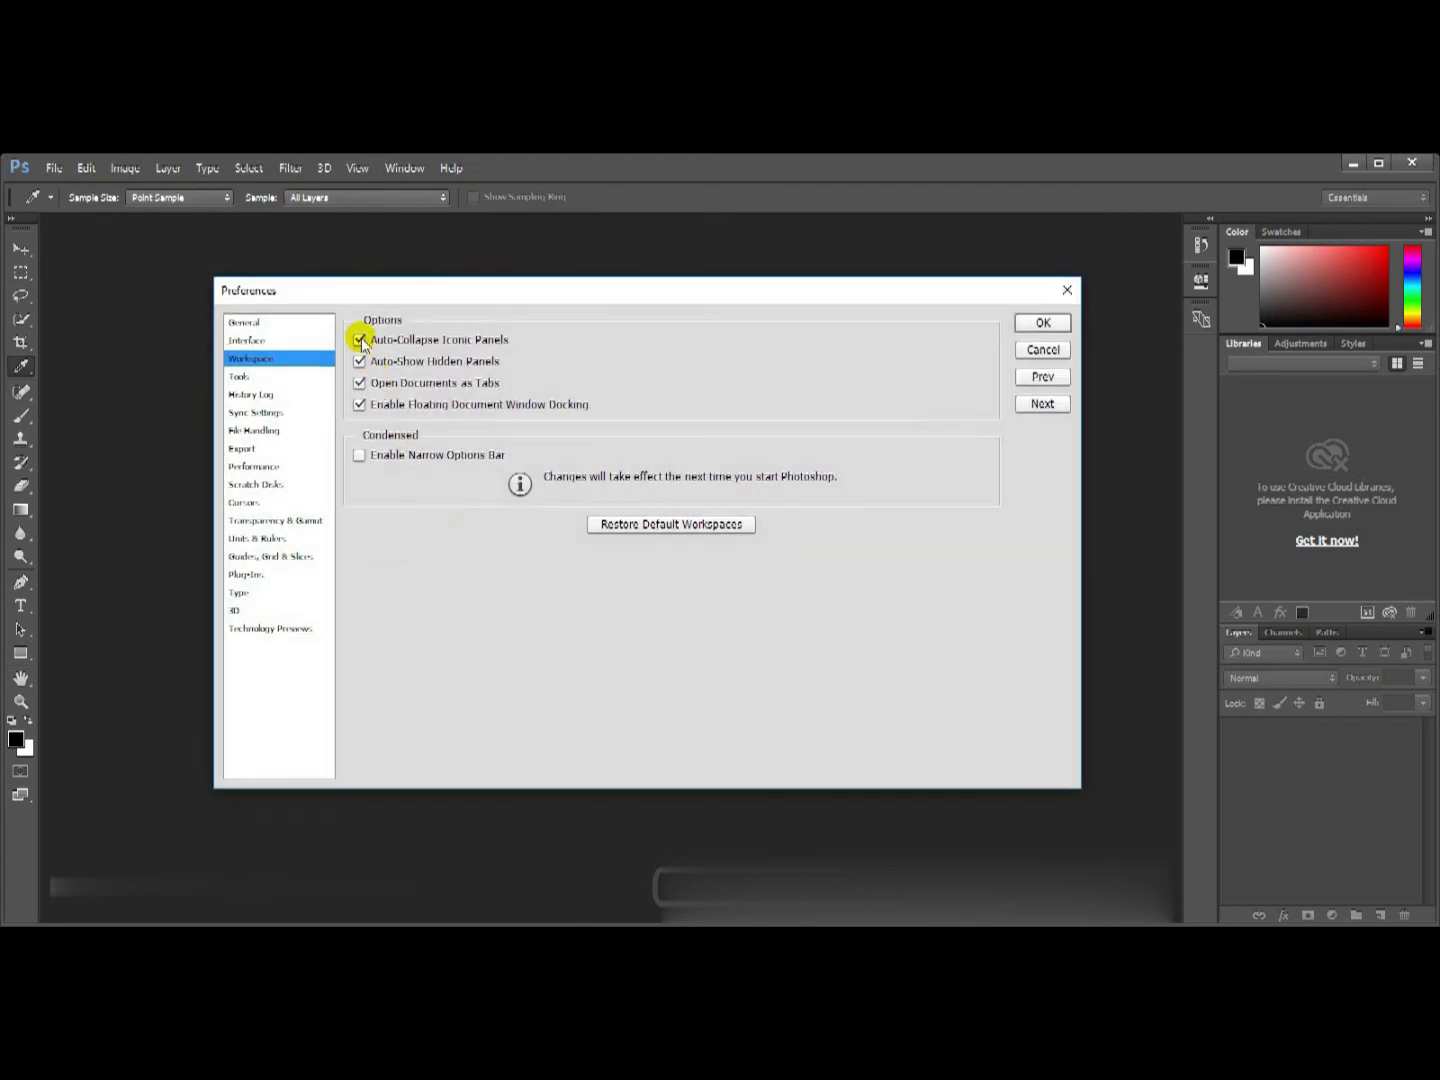
pyautogui.click(359, 341)
pyautogui.click(1042, 325)
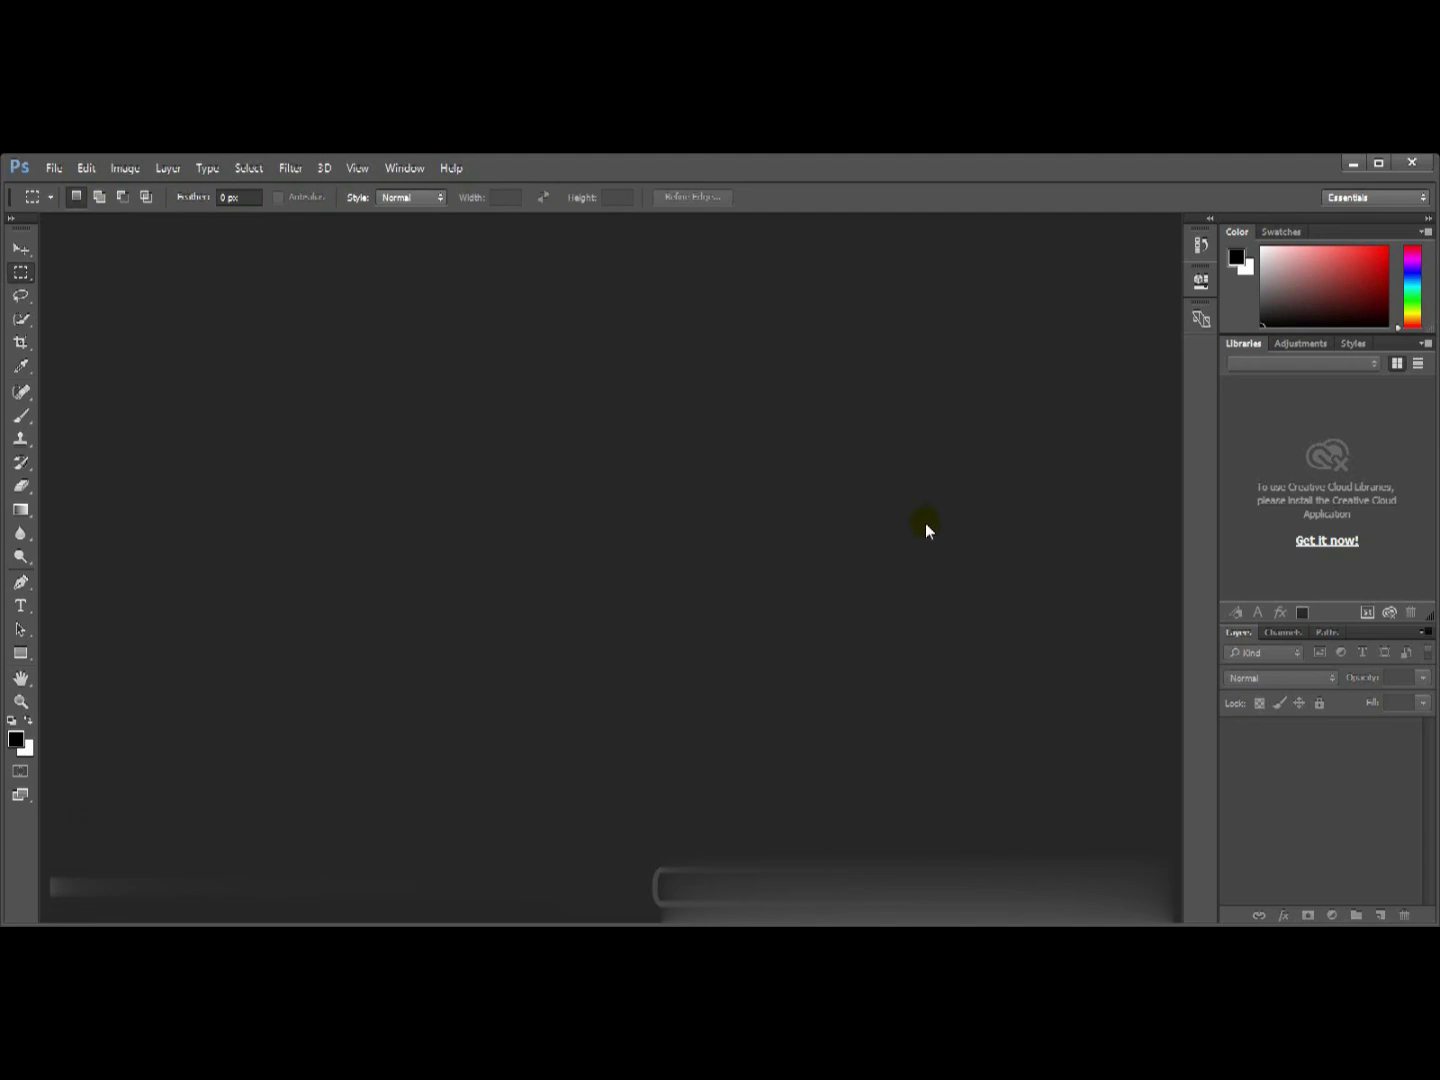